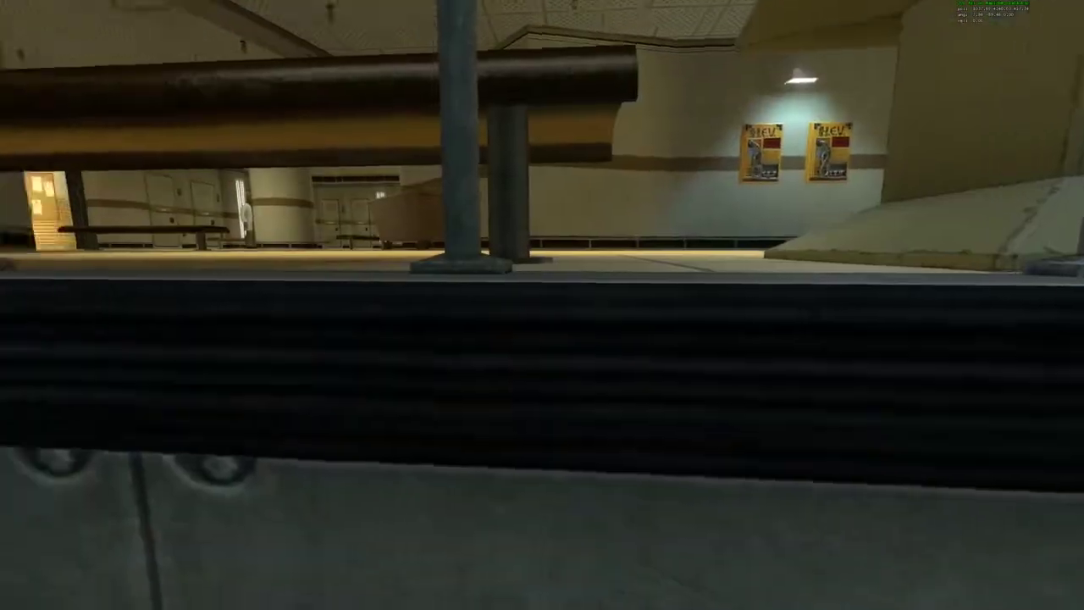
key(w)
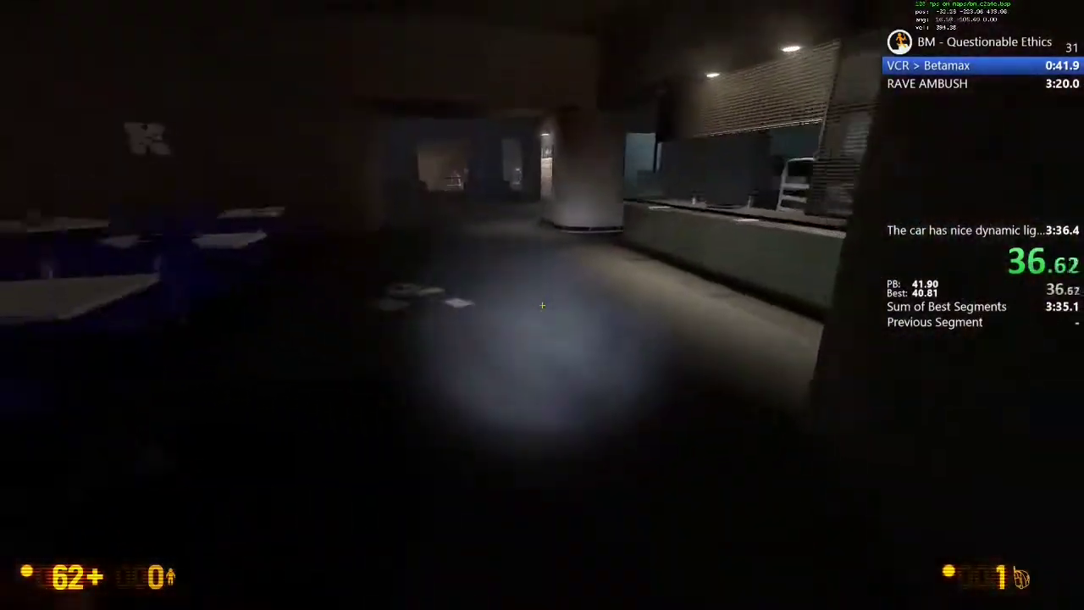
key(w)
key(w)
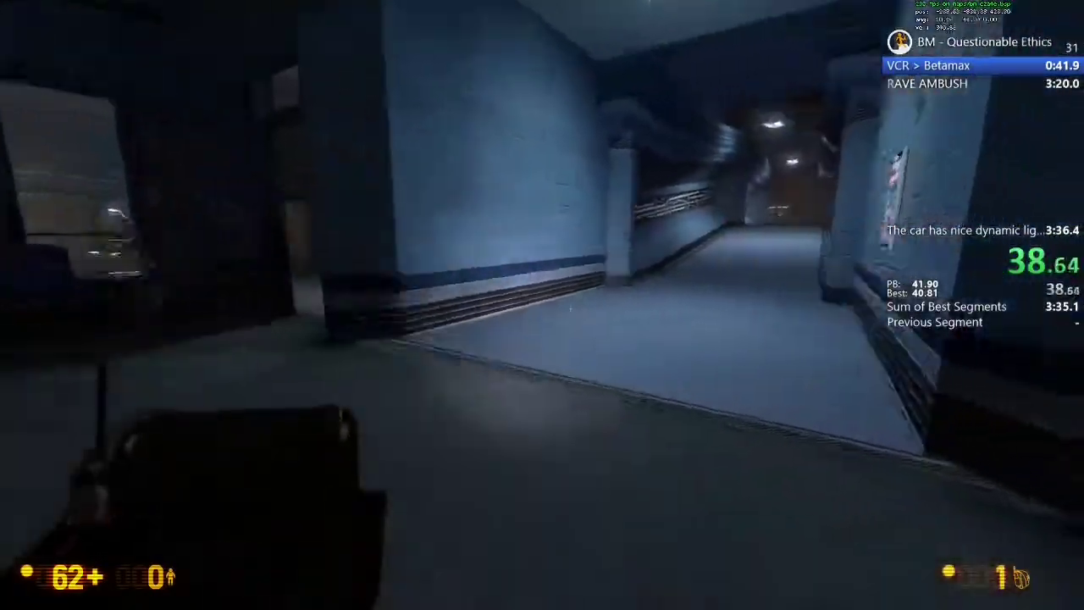
key(w)
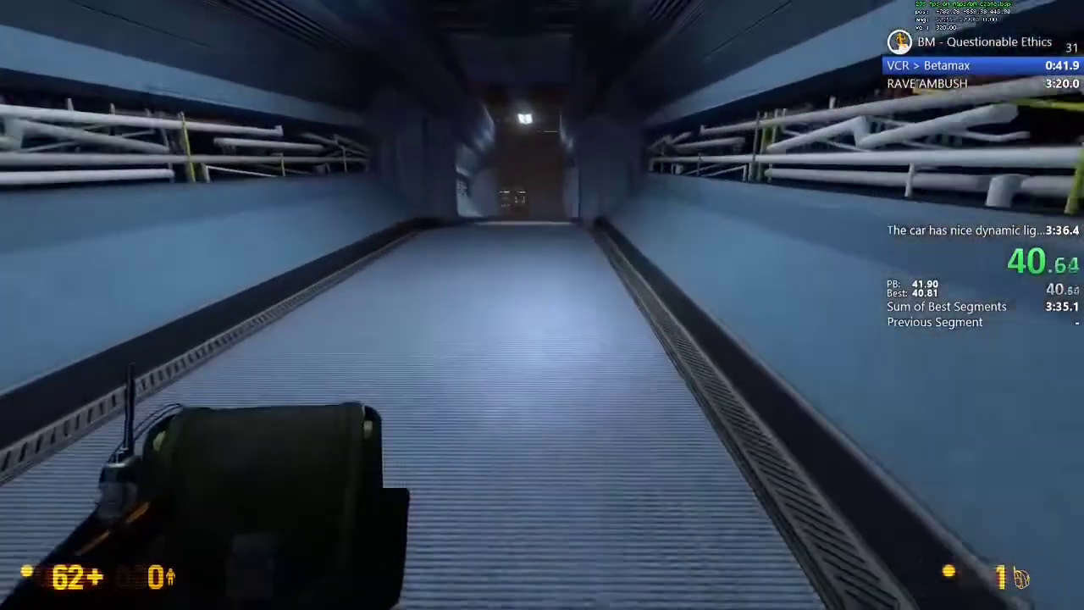
key(w)
key(w)
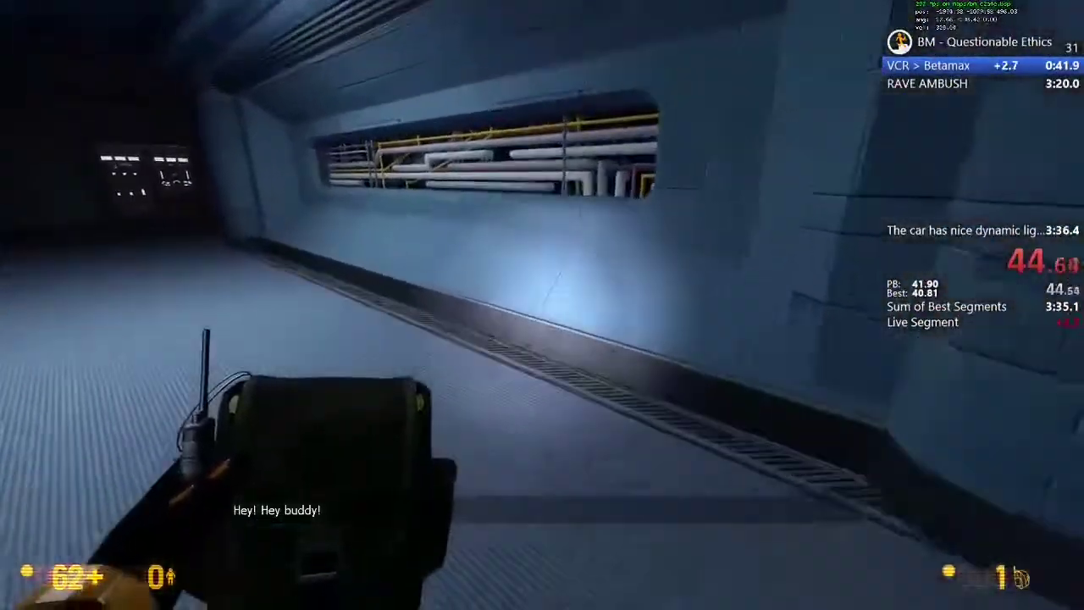
key(w)
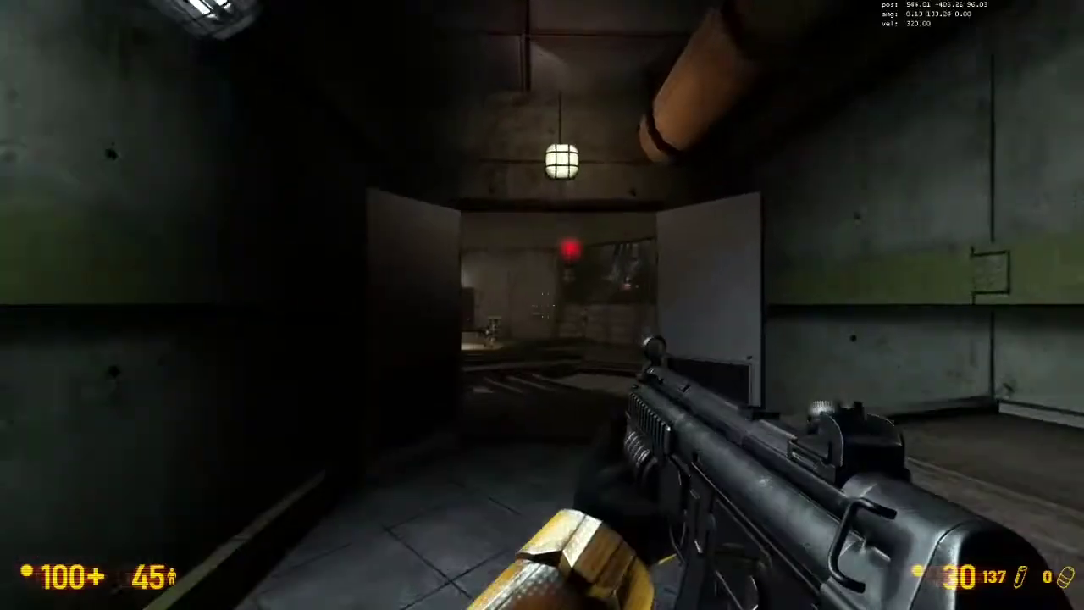
key(w)
key(s)
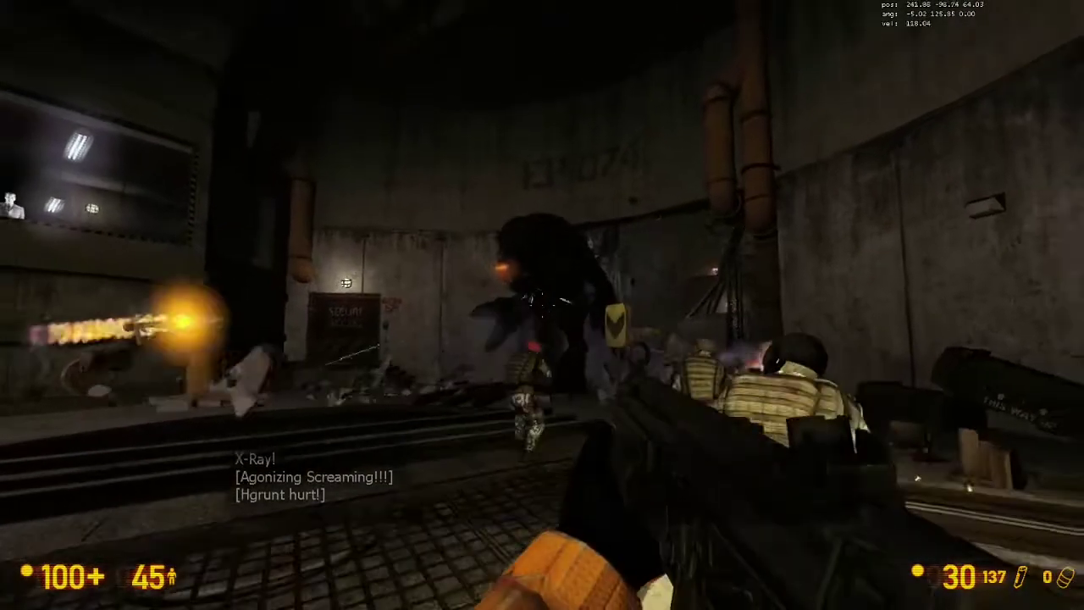
key(s)
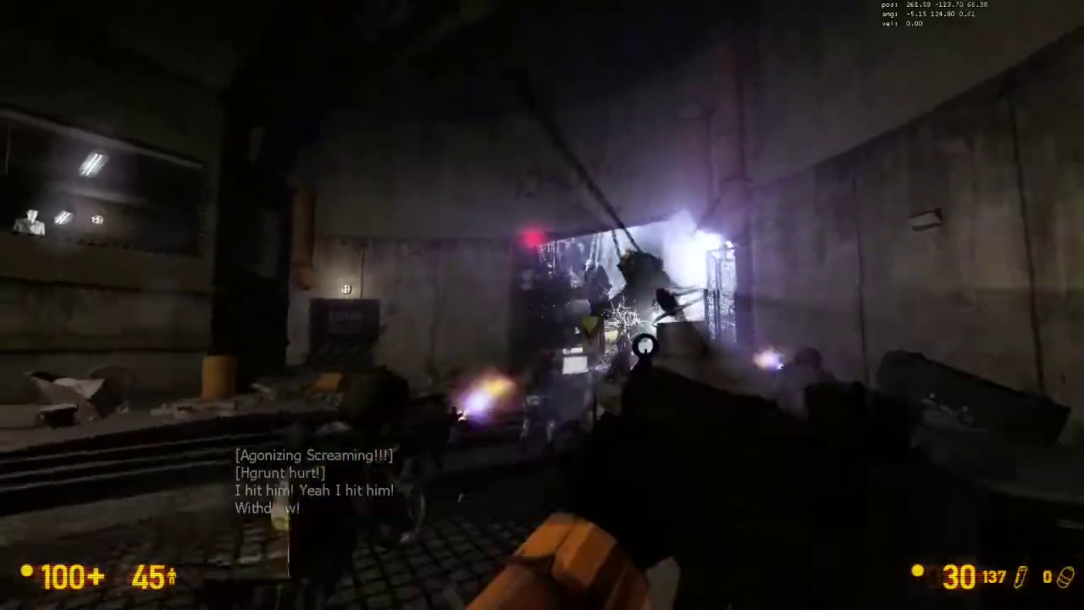
key(w)
key(a)
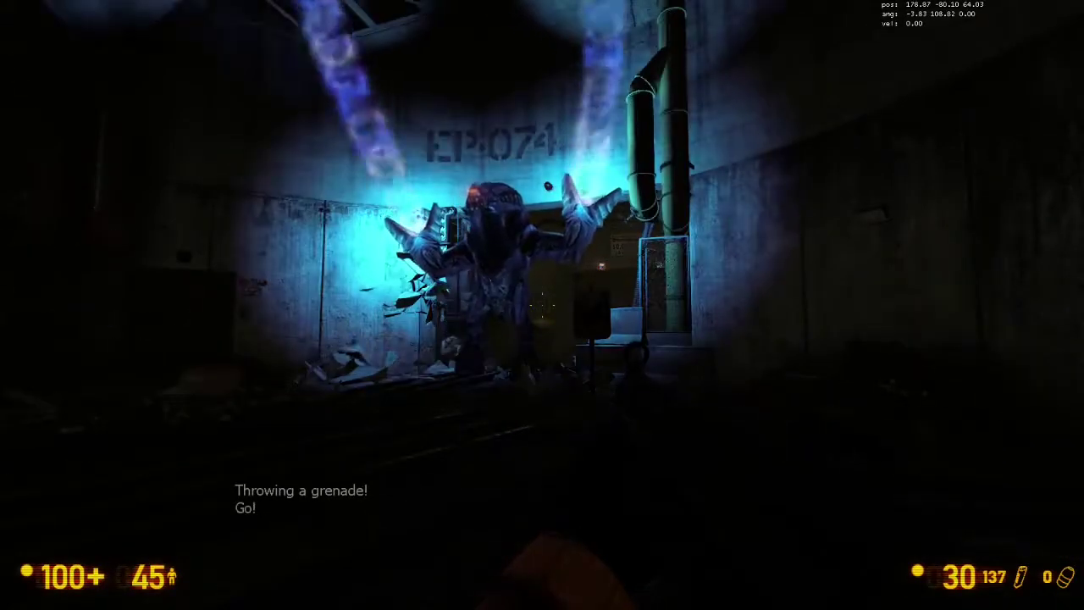
key(w)
key(a)
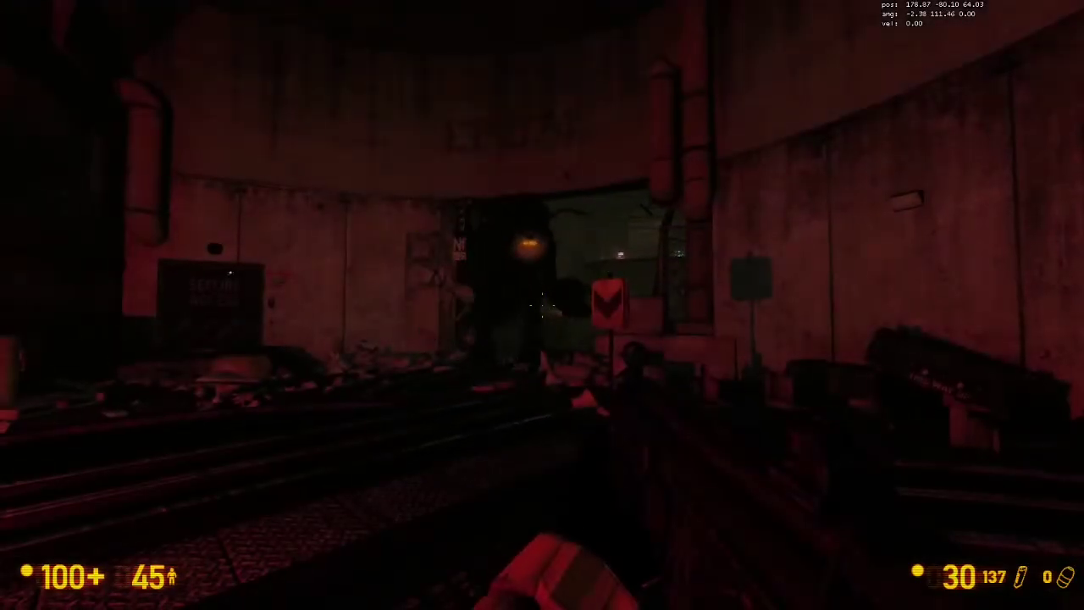
key(w)
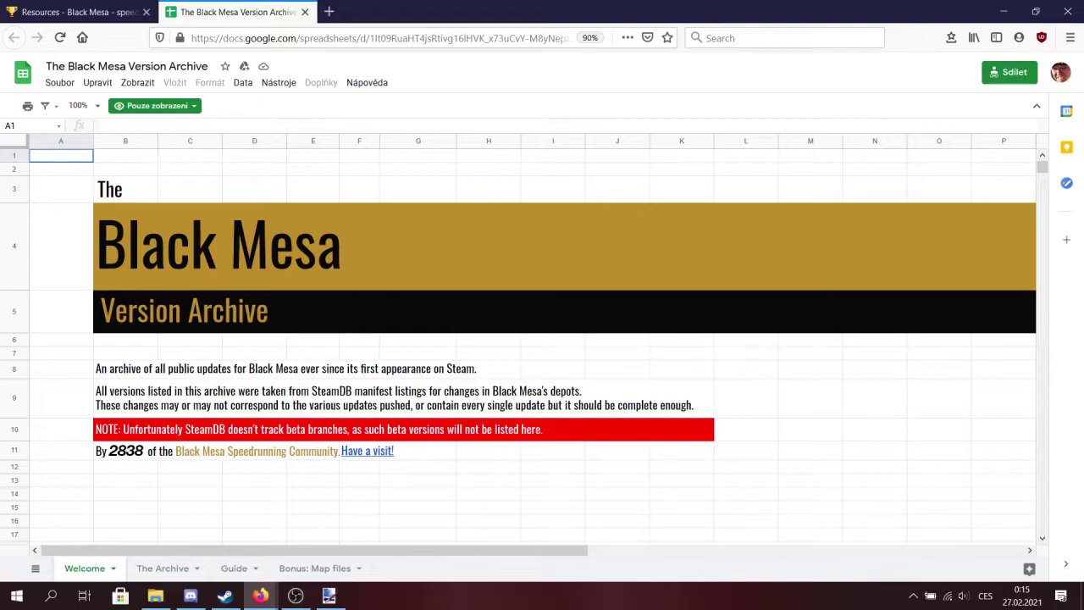
Look up the 0.9.1 version's download entry on The Archive sheet of the Black Mesa Version Archive.
key(ctrl+Page_Down)
scroll(541, 338, down, 5)
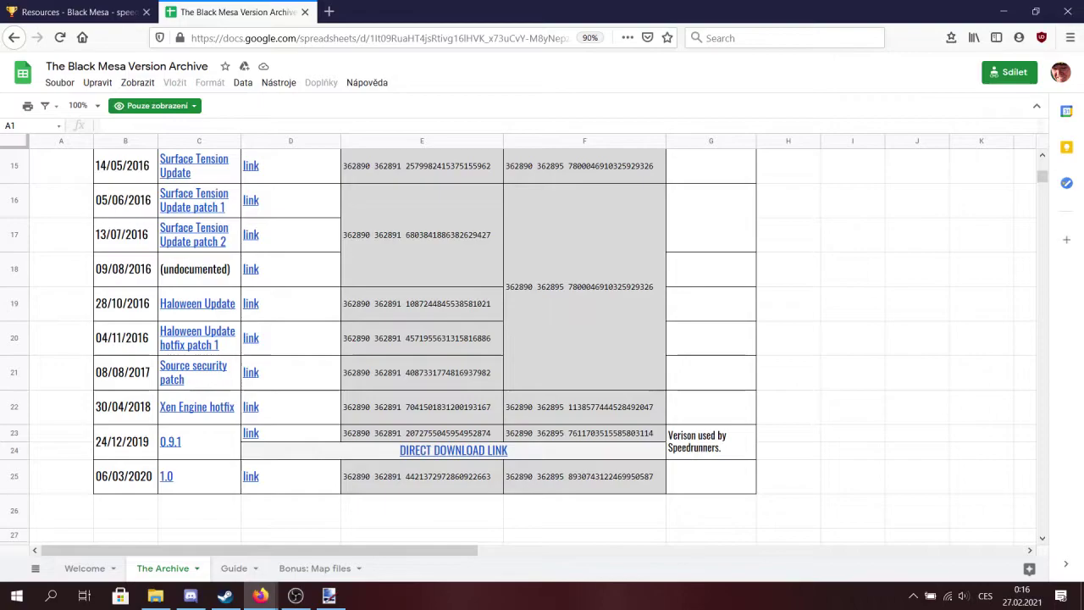
Show the Earthbound leaderboard for the No Clipping category of Black Mesa 0.9 on speedrun.com.
key(alt+Tab)
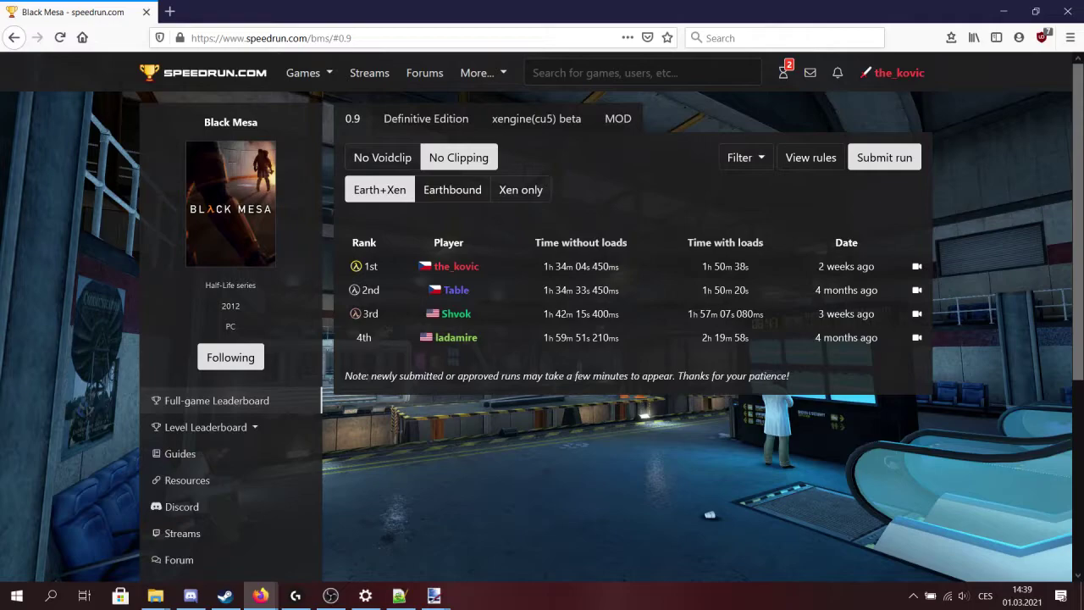
click(452, 190)
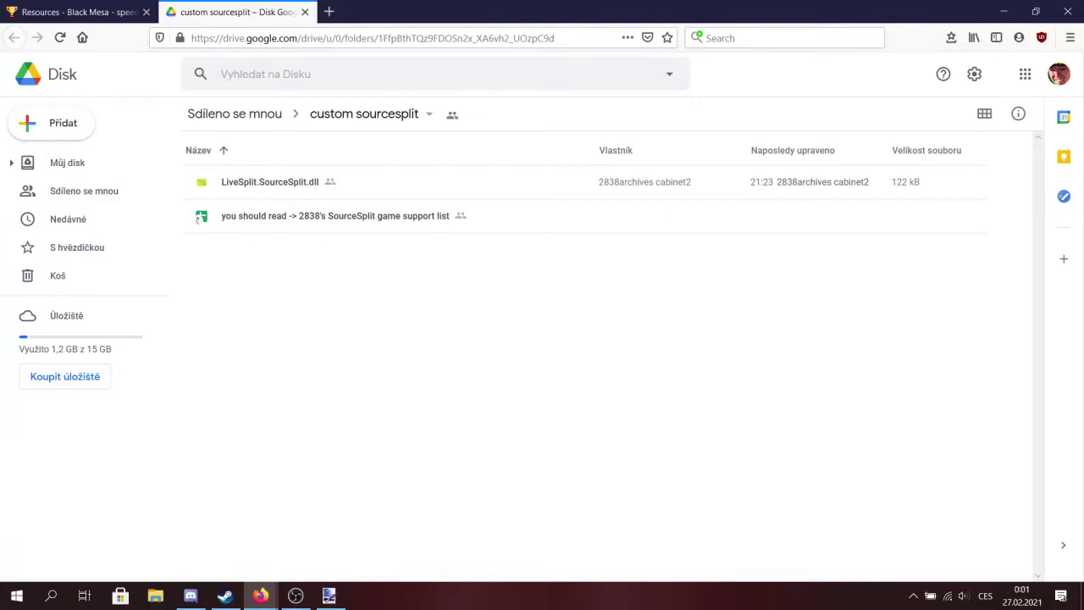
Switch to LiveSplit and open the splits editor for the Black Mesa splits.
key(alt+Tab)
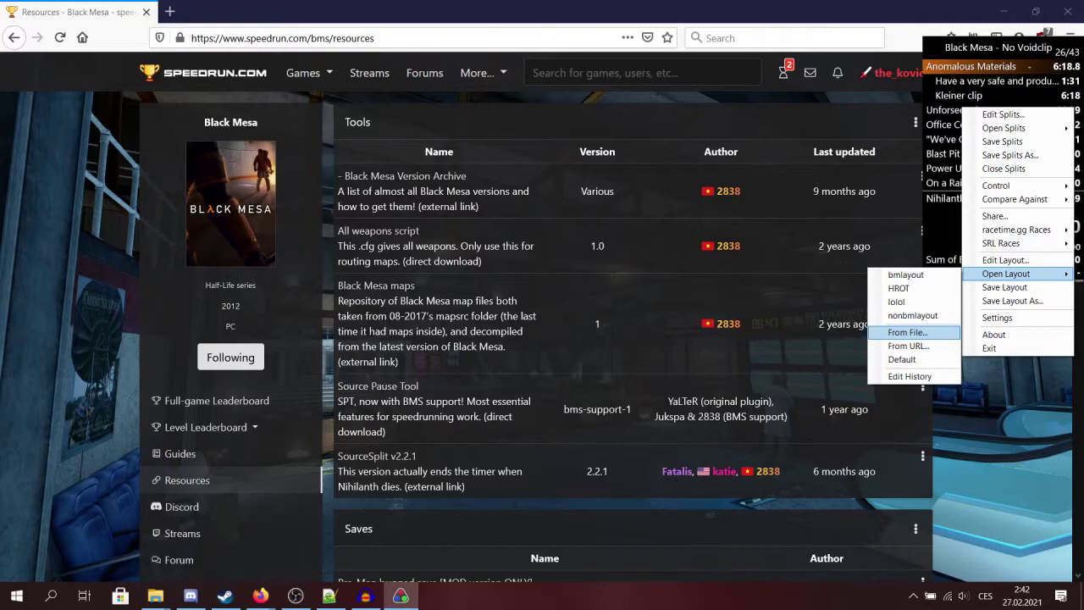
click(1002, 114)
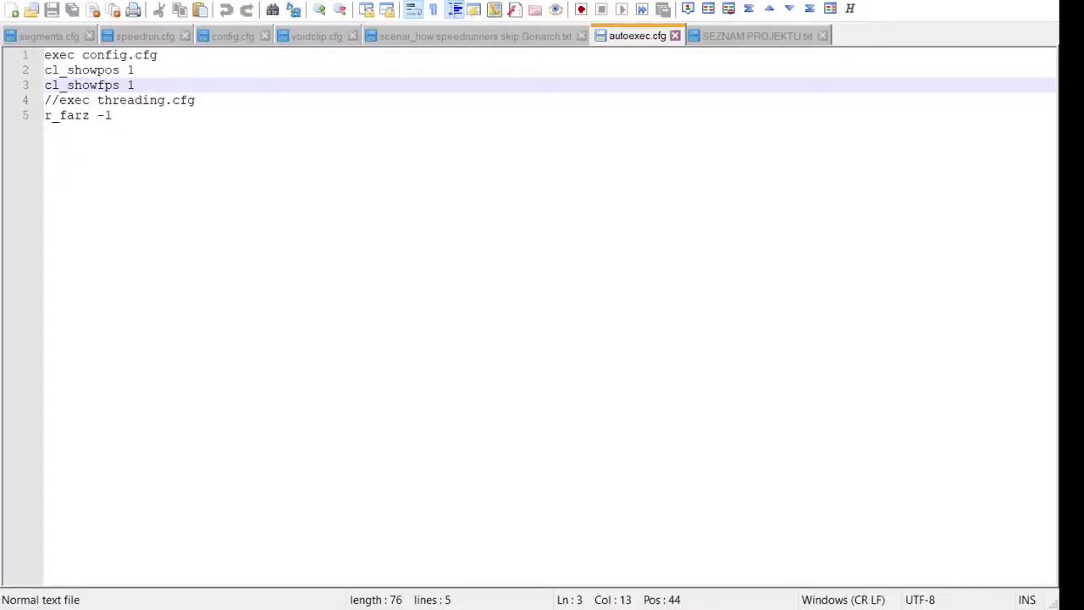
Highlight the cl_showpos 1 and cl_showfps 1 lines in autoexec.cfg to examine them.
click(274, 160)
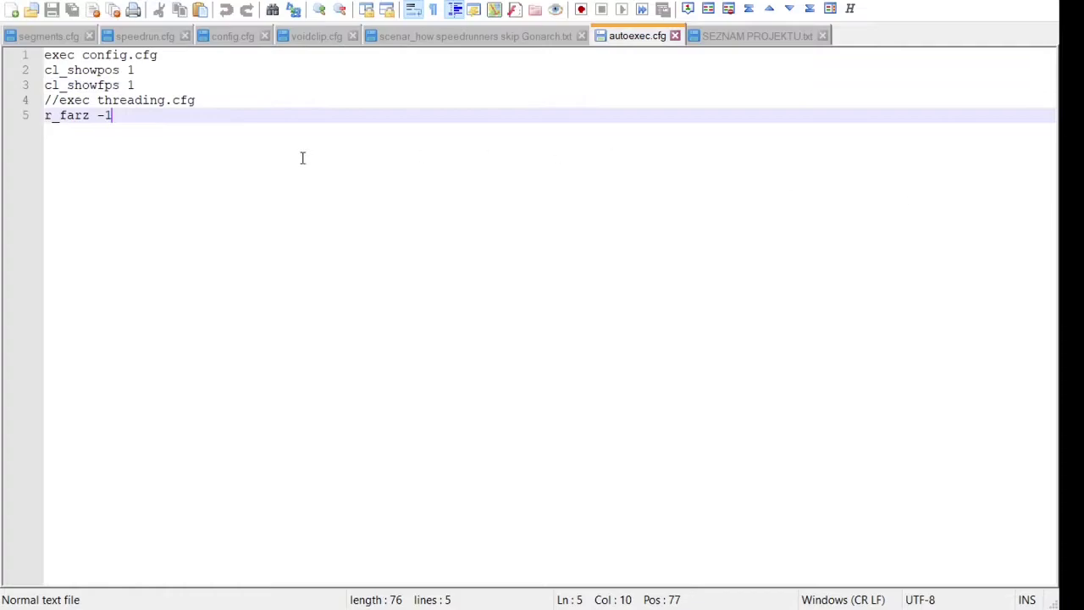
drag(137, 86, 49, 71)
click(146, 88)
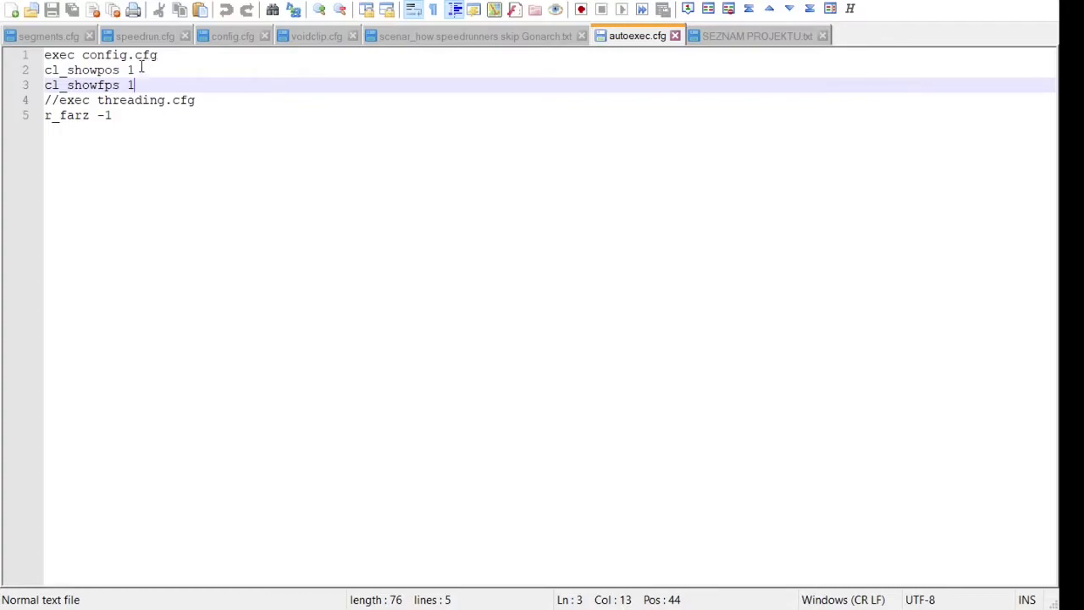
drag(141, 69, 44, 71)
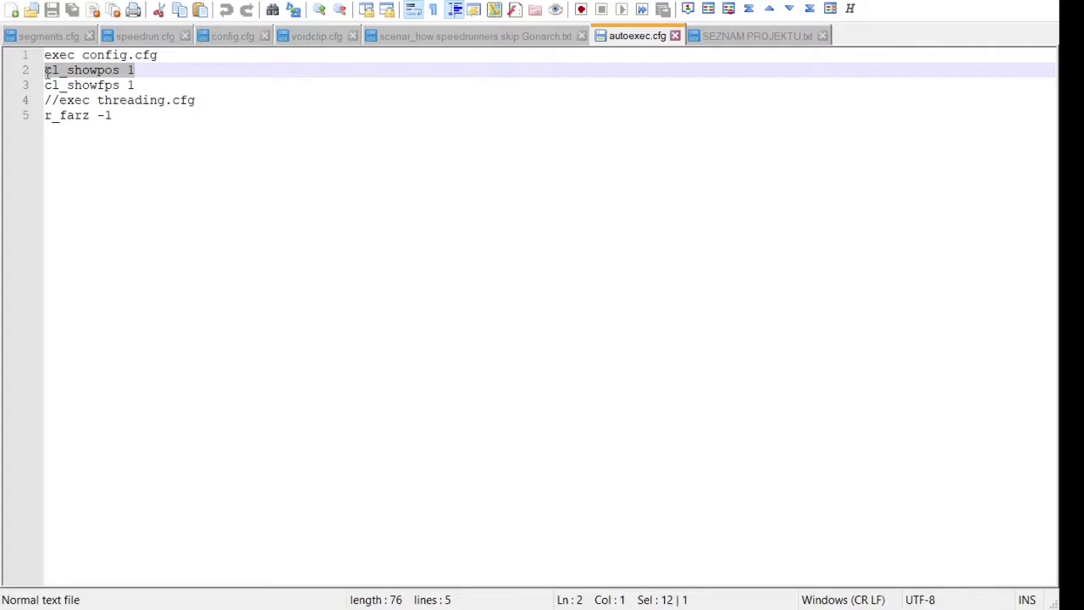
click(144, 70)
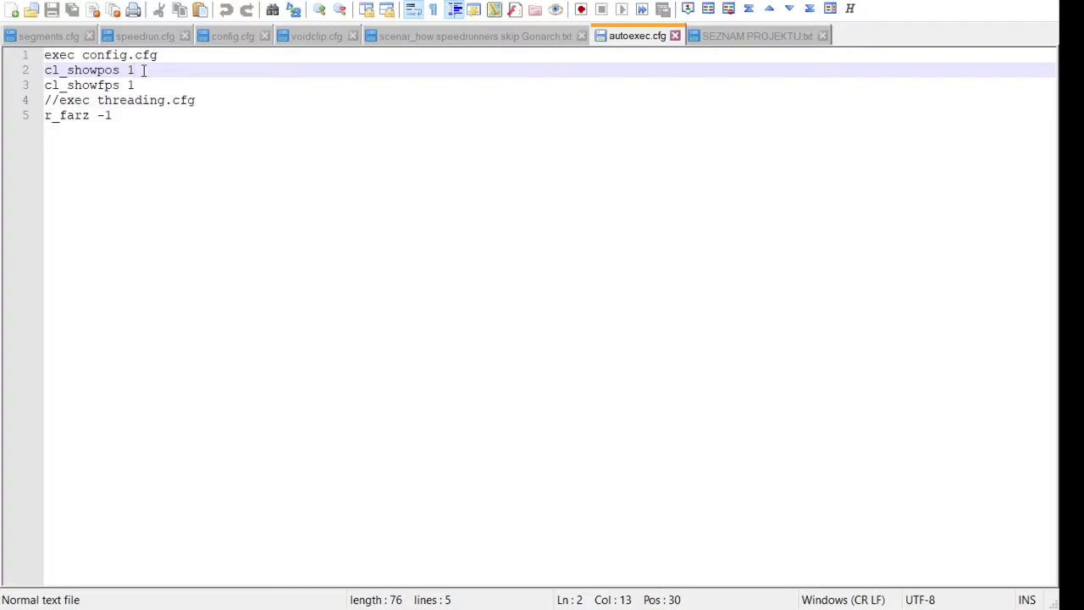
drag(148, 85, 48, 81)
click(146, 86)
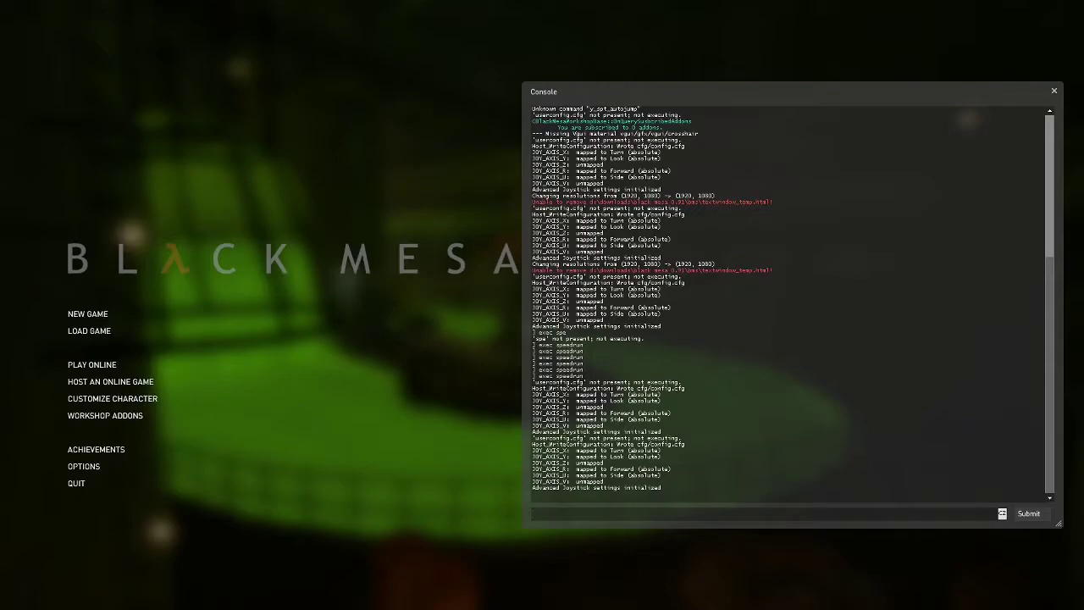
Review the game's keyboard bindings, from movement and combat through quick save and quick load to the individual weapons.
click(85, 466)
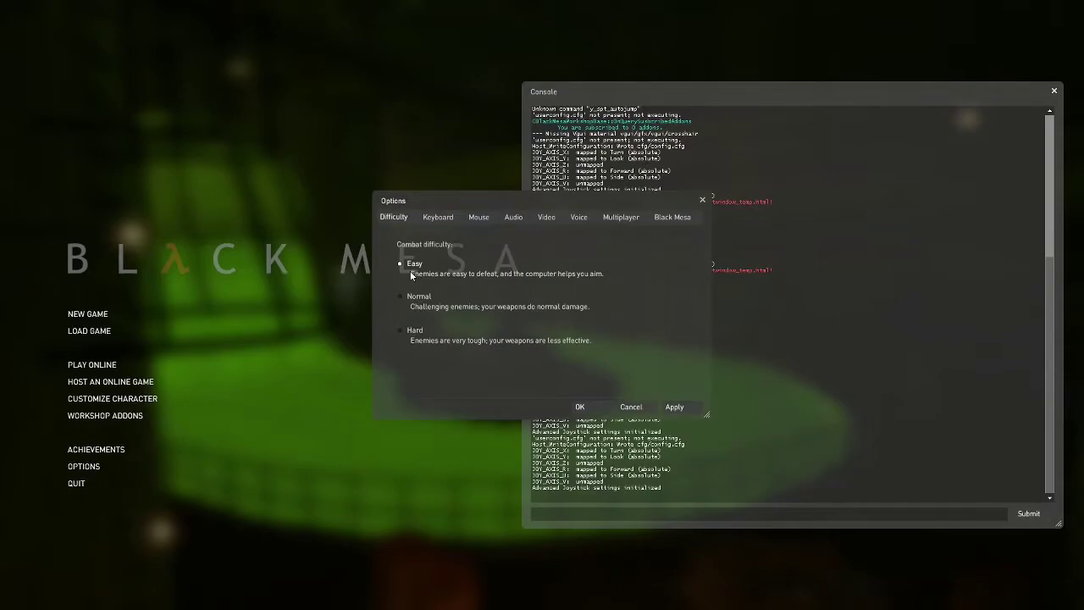
click(437, 216)
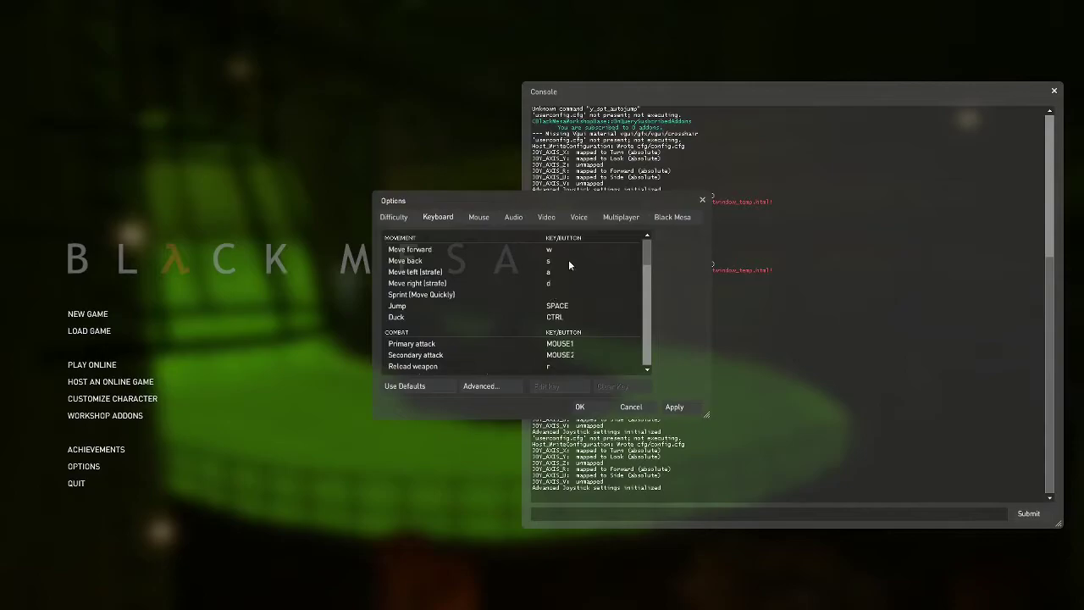
click(555, 319)
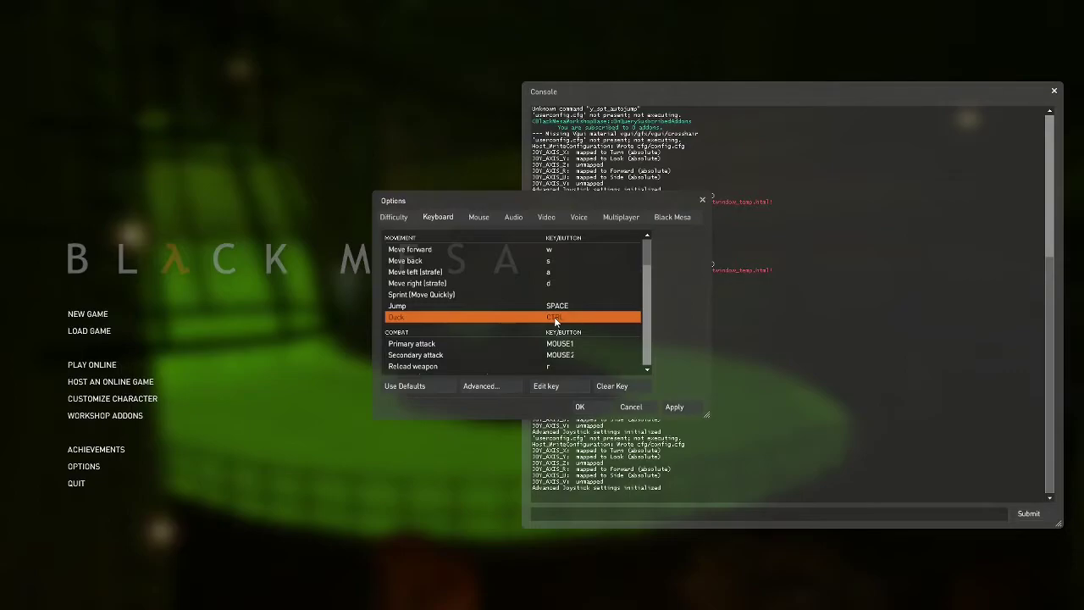
scroll(554, 320, down, 5)
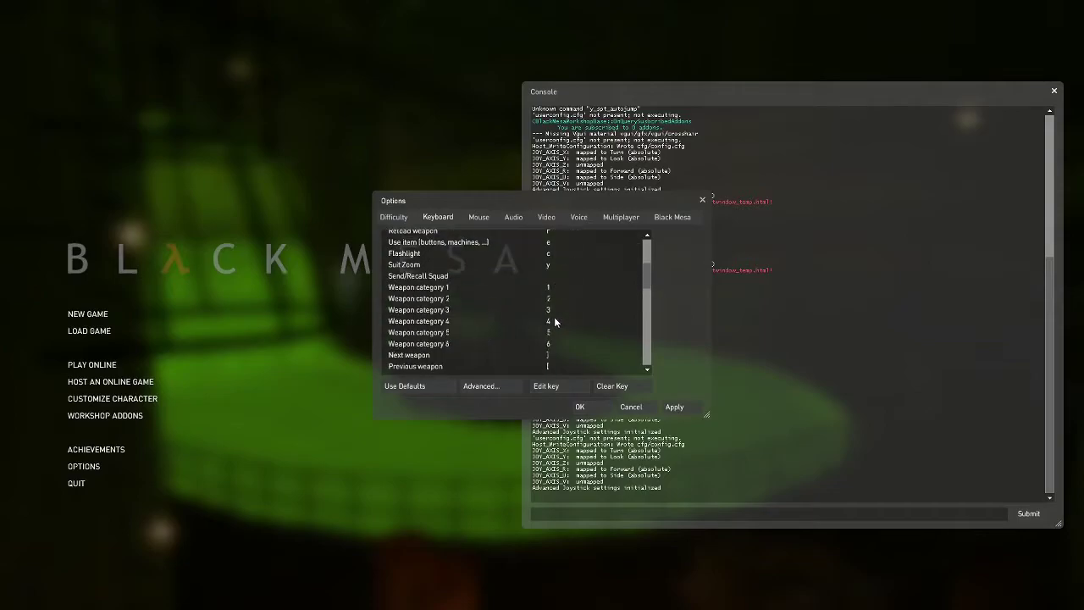
scroll(555, 320, down, 4)
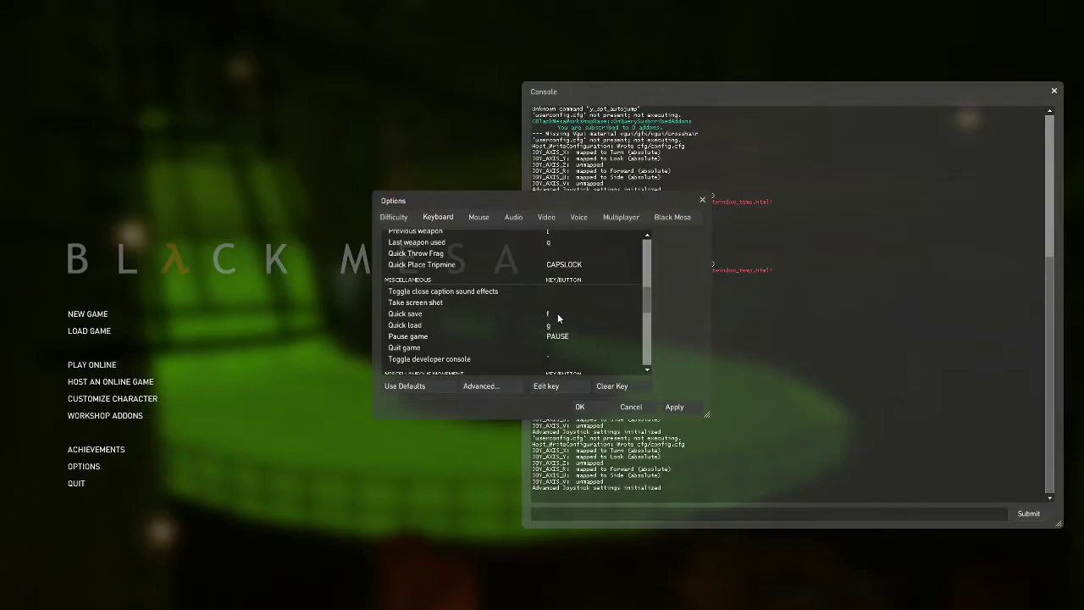
scroll(557, 315, down, 5)
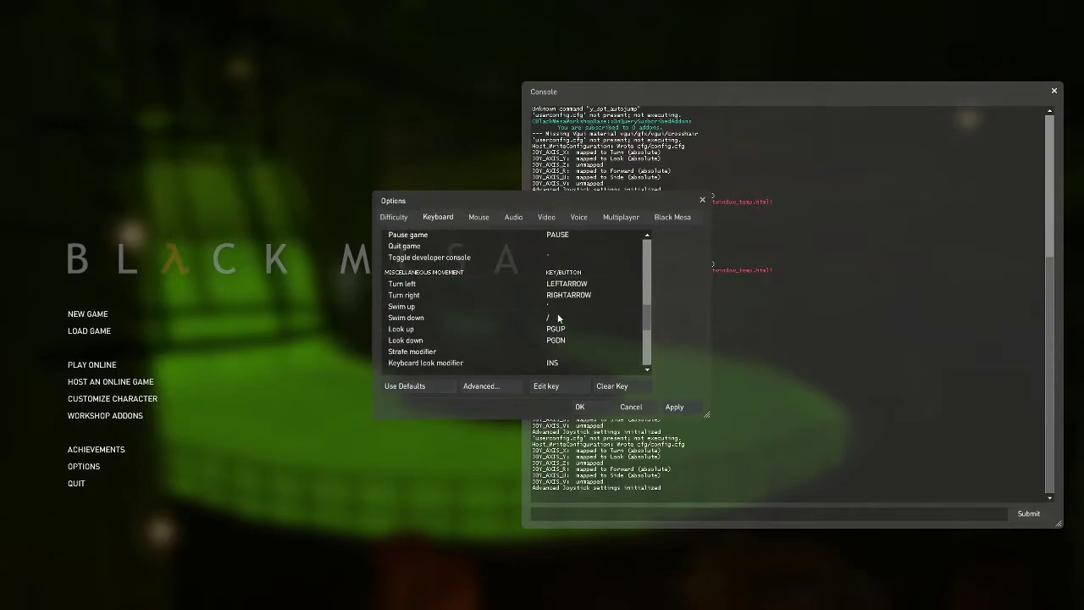
scroll(557, 317, down, 4)
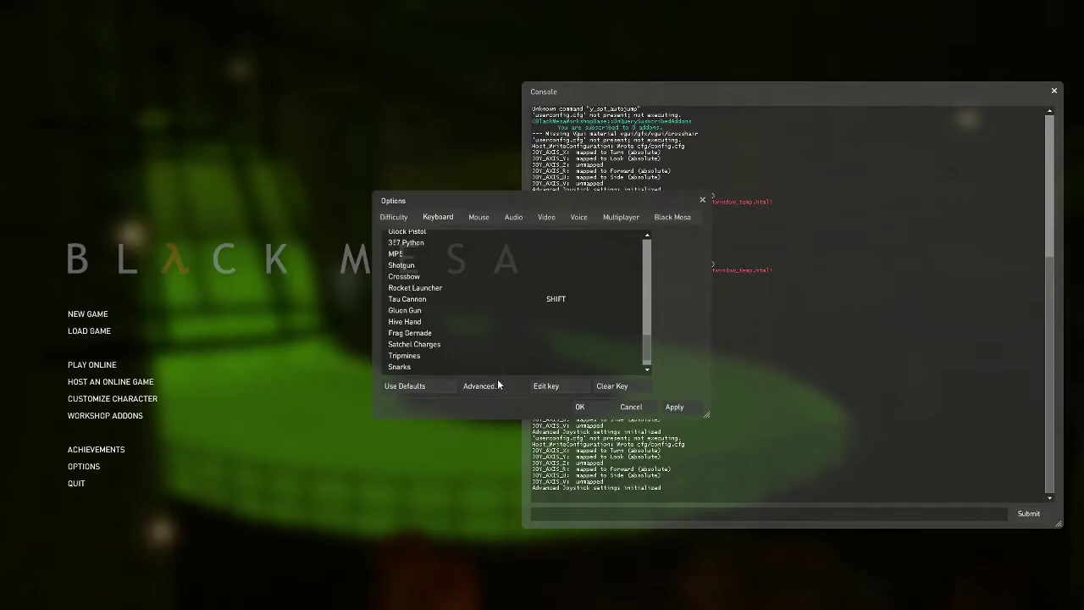
Check the developer console option in the advanced keyboard settings and accept the dialog.
click(474, 386)
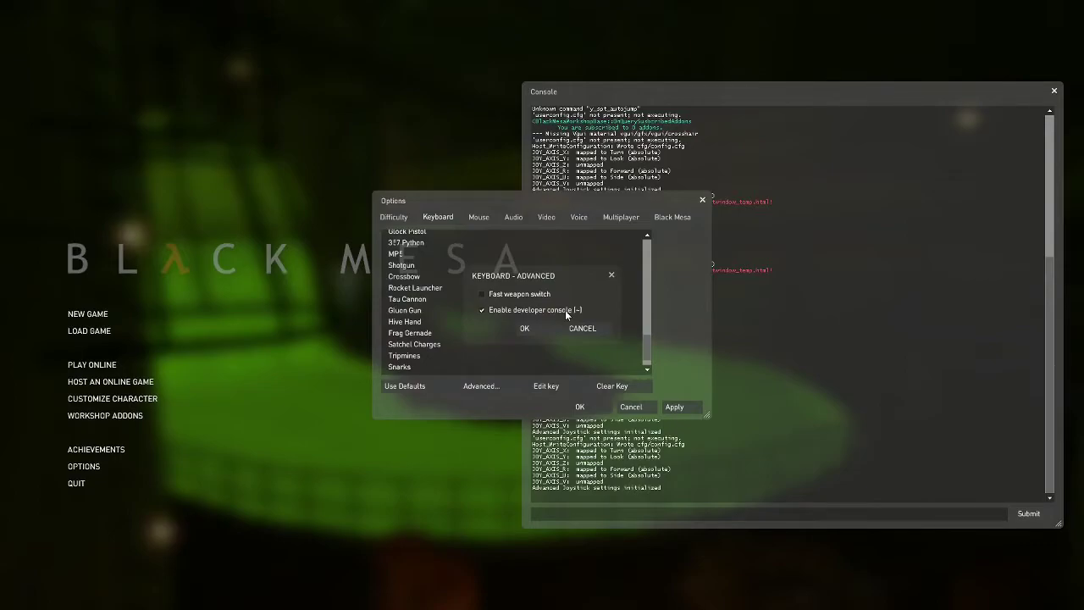
click(524, 328)
Review the mouse settings and the available display modes in the video settings.
click(479, 217)
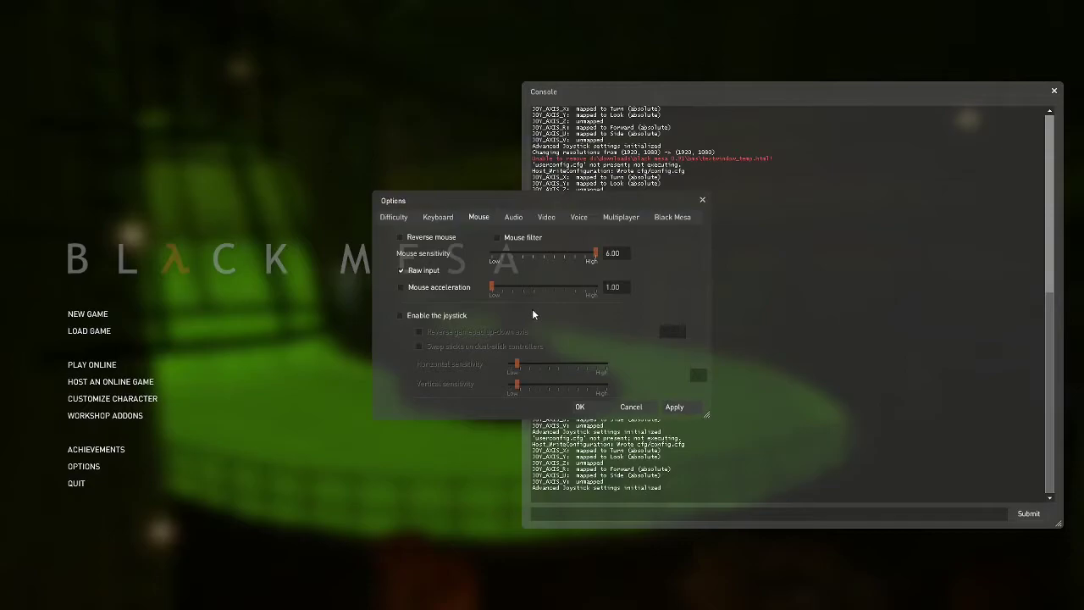
click(546, 220)
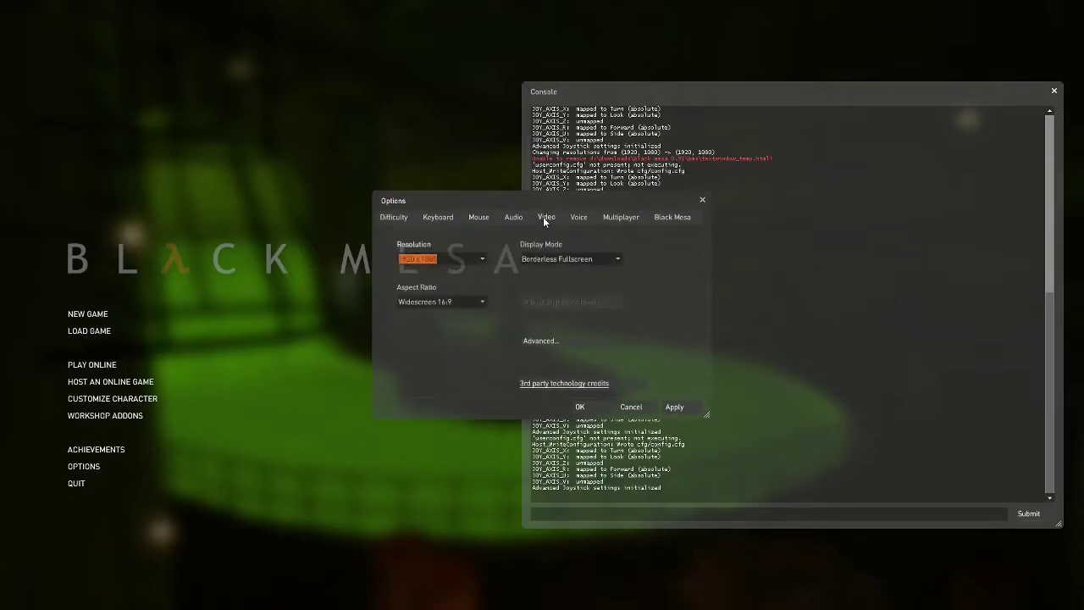
click(617, 260)
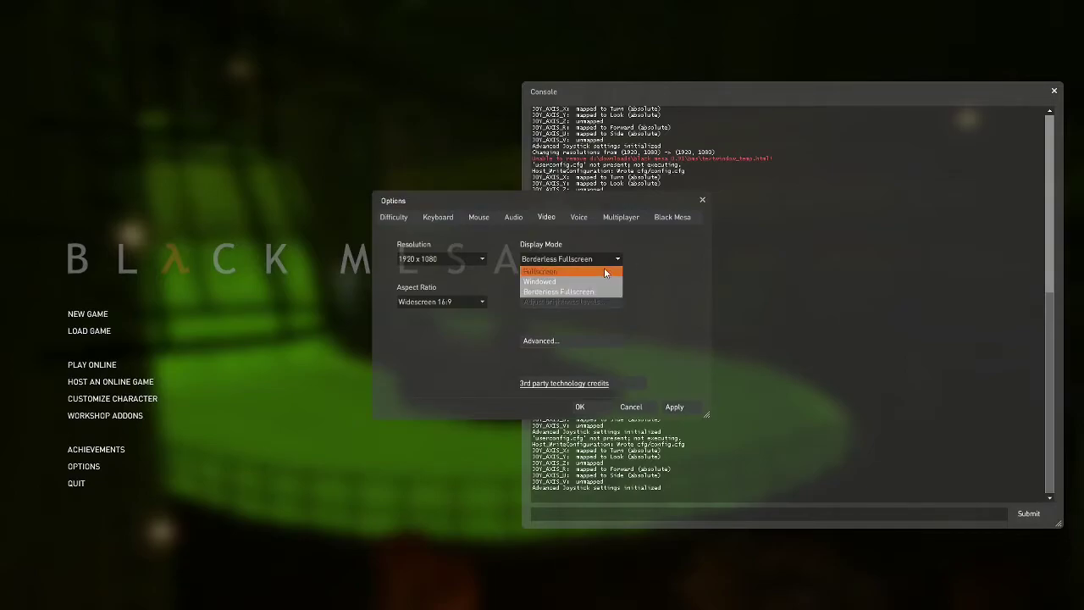
click(676, 263)
Examine the cascading shadow map, dynamic light quality and dynamic shadow quality choices in the advanced video settings.
click(541, 340)
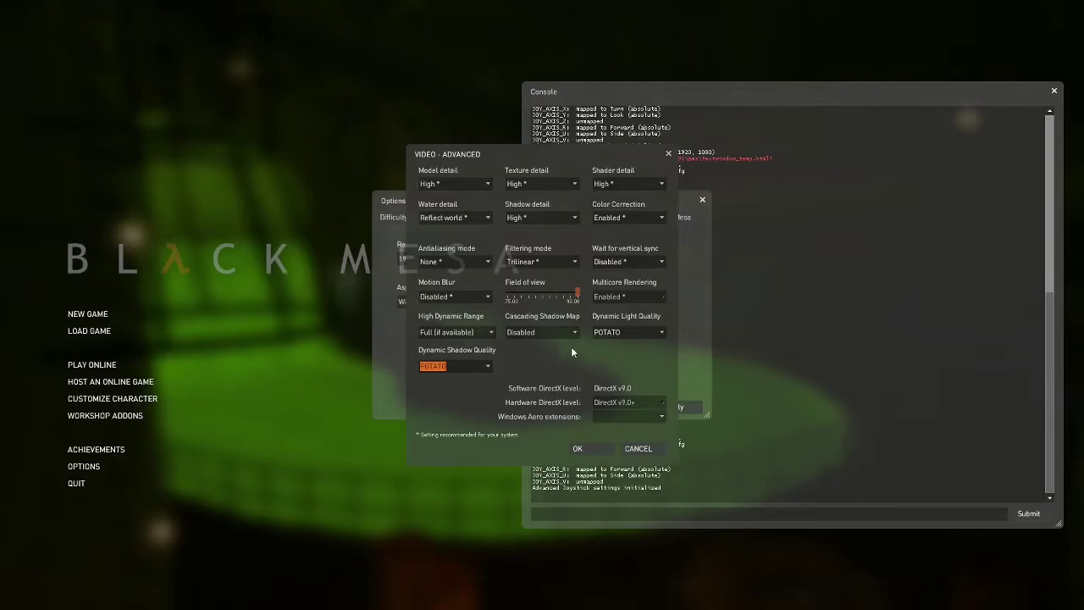
click(575, 333)
click(576, 332)
click(611, 332)
click(609, 346)
click(457, 365)
click(449, 379)
key(Escape)
Review the Black Mesa gameplay and visual options, and close the options without applying changes.
click(670, 218)
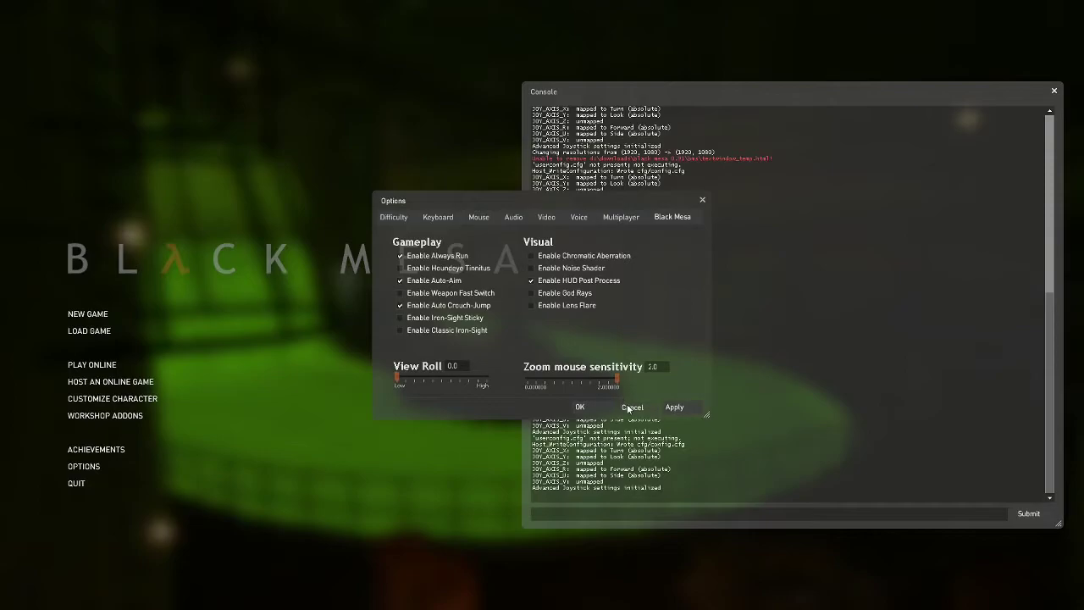
click(632, 407)
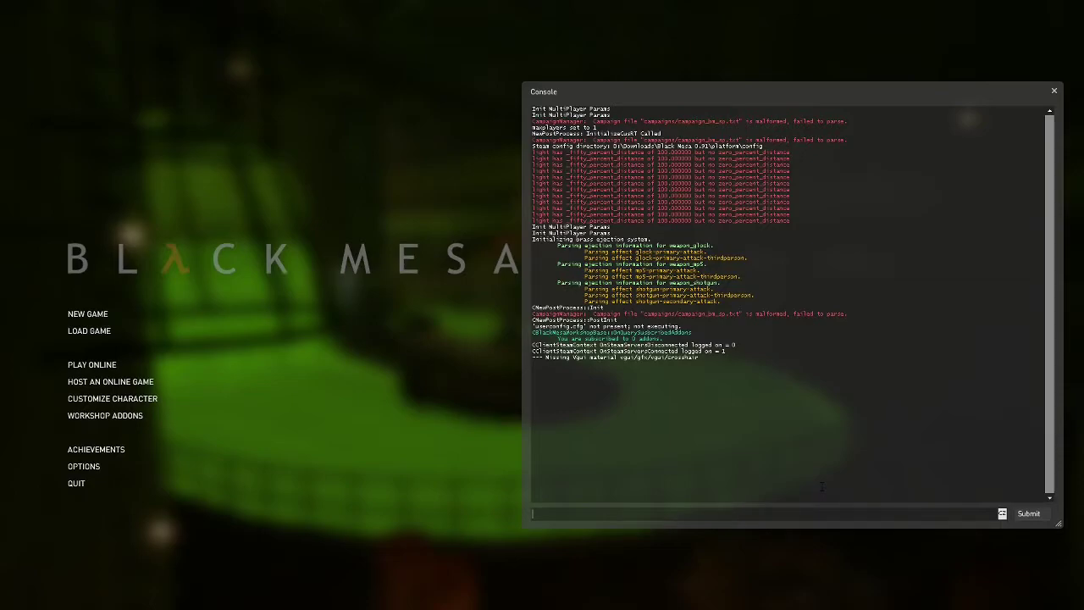
Try out console binds of +jump to mwheeldown and mwheelup, and clear the unsent command.
text(b)
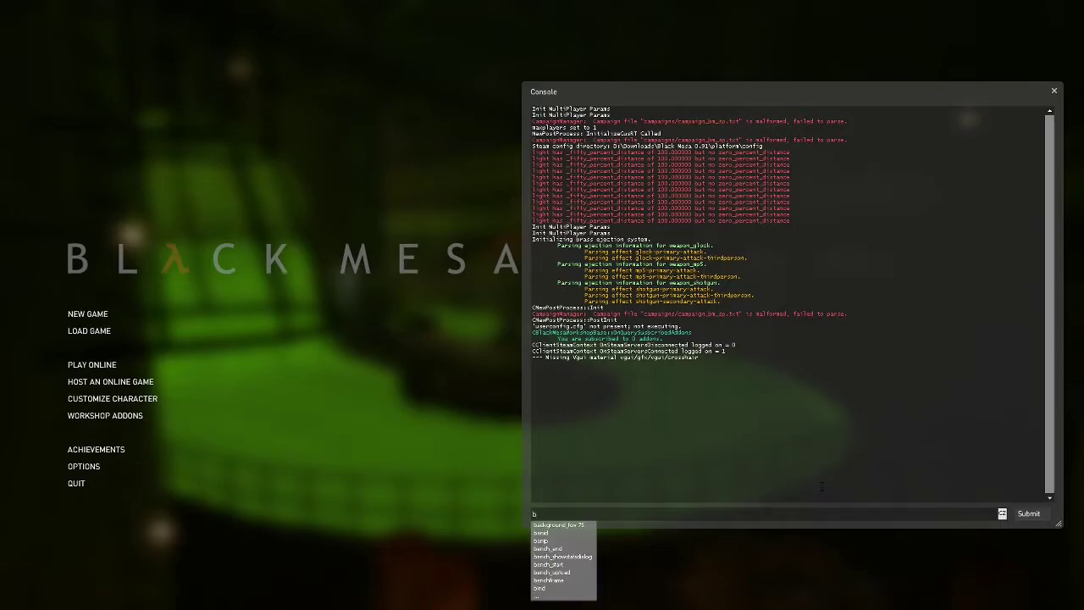
text(ind mwhe)
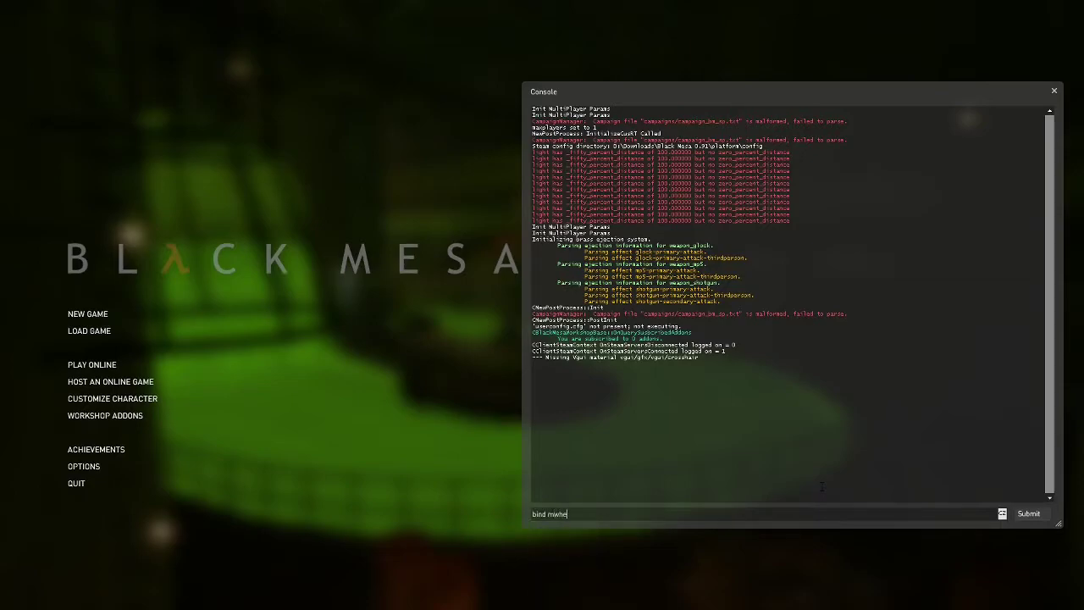
text(eldown +jump)
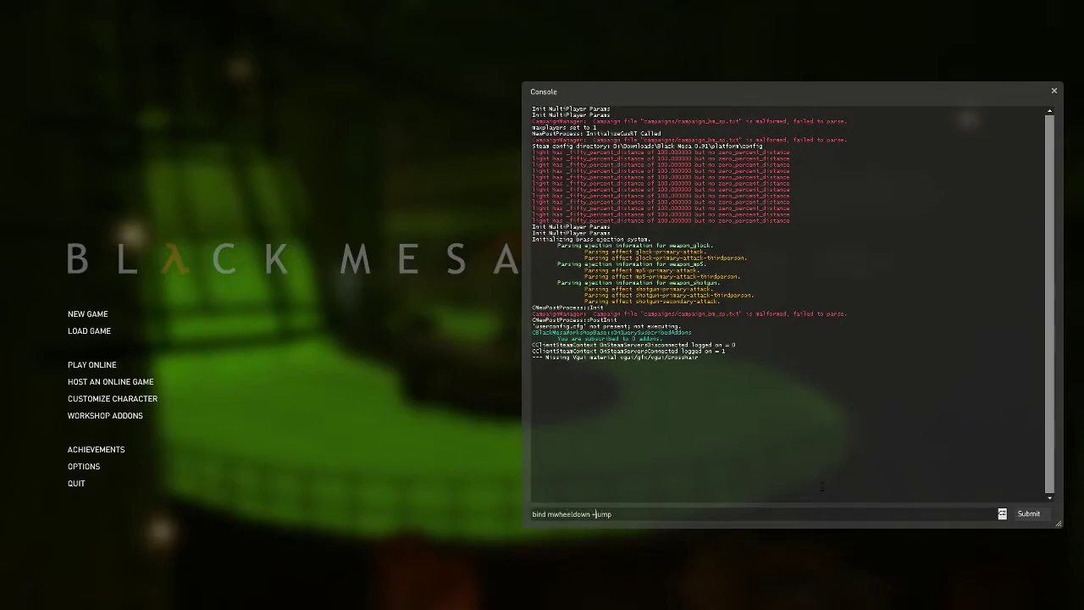
key(BackSpace)
key(BackSpace)
key(BackSpace)
key(BackSpace)
text(up)
key(BackSpace)
key(BackSpace)
key(BackSpace)
key(BackSpace)
key(BackSpace)
key(BackSpace)
key(BackSpace)
key(BackSpace)
key(BackSpace)
key(BackSpace)
key(BackSpace)
key(BackSpace)
key(BackSpace)
key(BackSpace)
key(BackSpace)
key(BackSpace)
key(BackSpace)
key(BackSpace)
key(BackSpace)
Try out a console bind on T that chains "save quick;load quick", and clear the unsent commands.
text(bind t "save quick;)
key(grave)
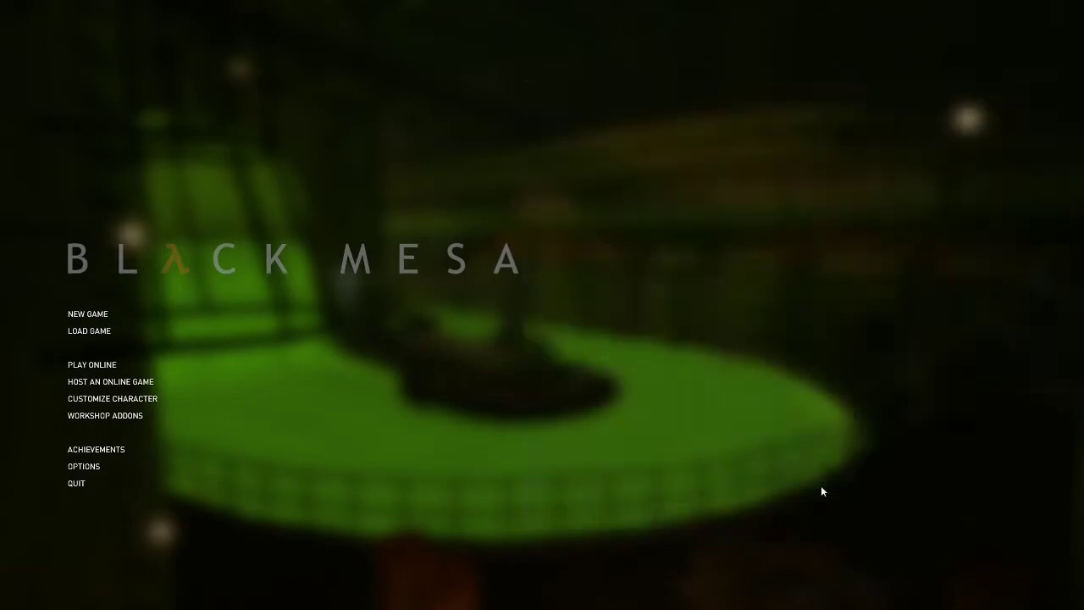
key(grave)
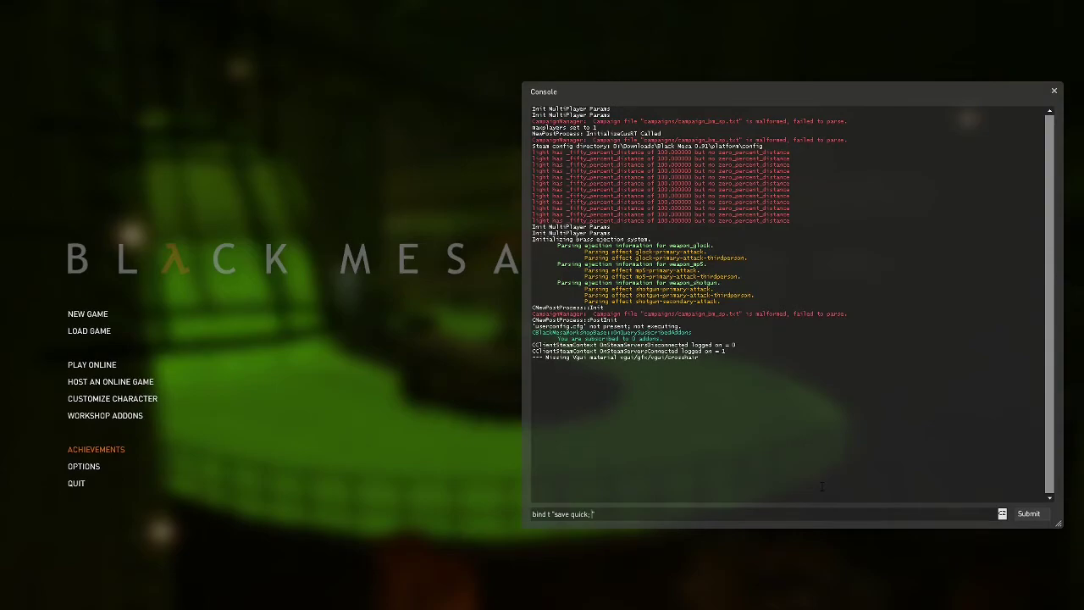
text(load quick)
key(BackSpace)
key(BackSpace)
key(BackSpace)
key(BackSpace)
key(BackSpace)
key(BackSpace)
key(BackSpace)
key(BackSpace)
key(BackSpace)
key(BackSpace)
key(BackSpace)
key(BackSpace)
key(BackSpace)
key(BackSpace)
key(BackSpace)
key(BackSpace)
key(BackSpace)
key(BackSpace)
key(BackSpace)
key(BackSpace)
key(BackSpace)
Try out a console bind on P that runs "load autosave", and clear it unsent.
text(p "load autosave")
key(BackSpace)
key(BackSpace)
key(BackSpace)
key(BackSpace)
key(BackSpace)
key(BackSpace)
key(BackSpace)
key(BackSpace)
key(BackSpace)
key(BackSpace)
key(BackSpace)
key(BackSpace)
key(BackSpace)
key(BackSpace)
key(BackSpace)
key(BackSpace)
key(BackSpace)
Try out a console bind on U with "save thing", and rework it into a load variant.
text(u "save thing")
key(BackSpace)
text(i)
key(BackSpace)
key(BackSpace)
key(BackSpace)
key(BackSpace)
text(load)
key(BackSpace)
key(BackSpace)
key(BackSpace)
key(BackSpace)
key(BackSpace)
key(BackSpace)
Try out a console bind combining save and reload, and clear the unsent text.
text("save)
key(grave)
key(grave)
text(reload)
text(")
key(BackSpace)
key(BackSpace)
key(BackSpace)
key(BackSpace)
key(BackSpace)
key(BackSpace)
key(BackSpace)
key(BackSpace)
key(BackSpace)
key(BackSpace)
key(BackSpace)
key(BackSpace)
key(BackSpace)
key(BackSpace)
key(BackSpace)
key(BackSpace)
Bind B to toggleconsole and unpause through the developer console, and use the key.
text(b "toggleconsole"unpause)
key(Return)
key(b)
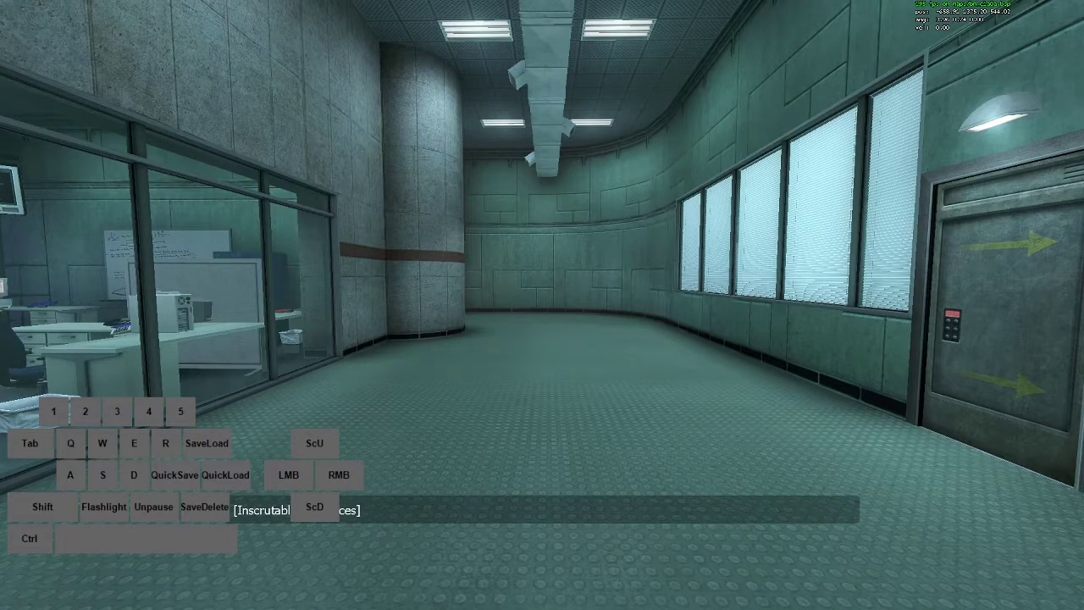
key(w)
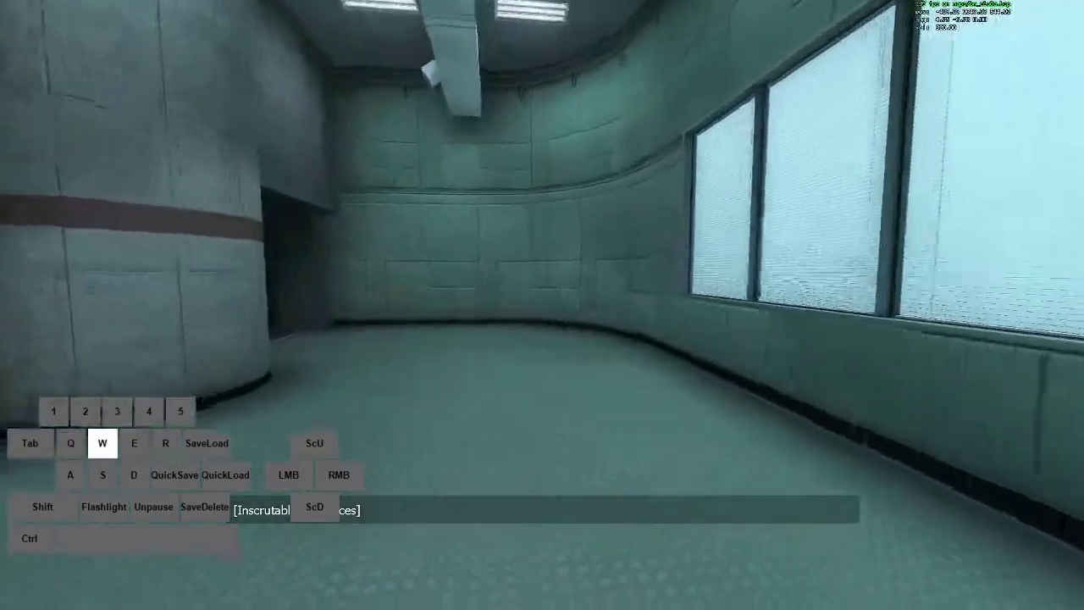
key(w)
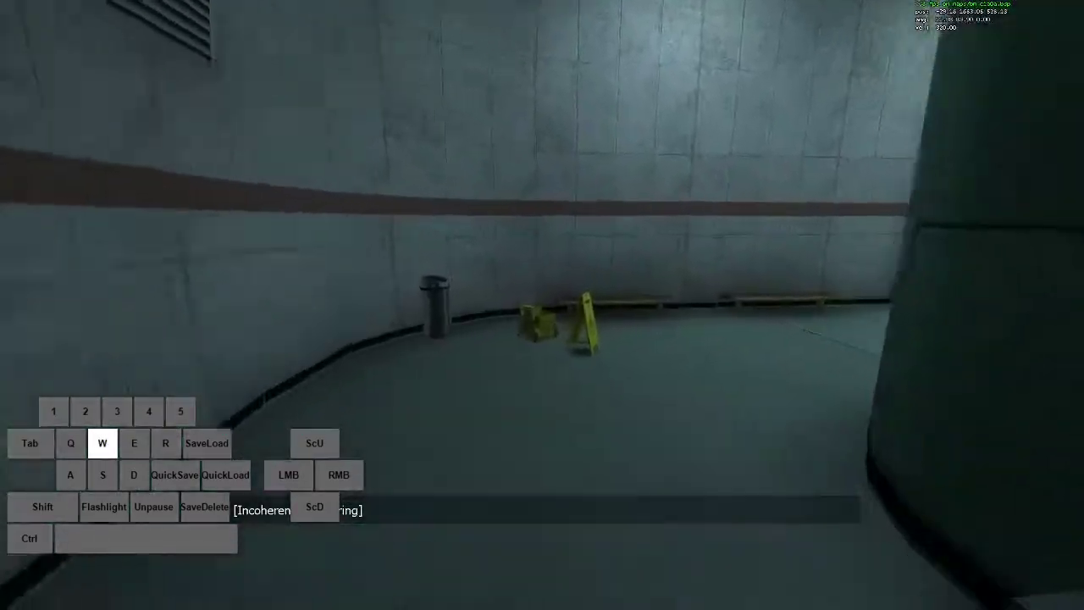
key(w)
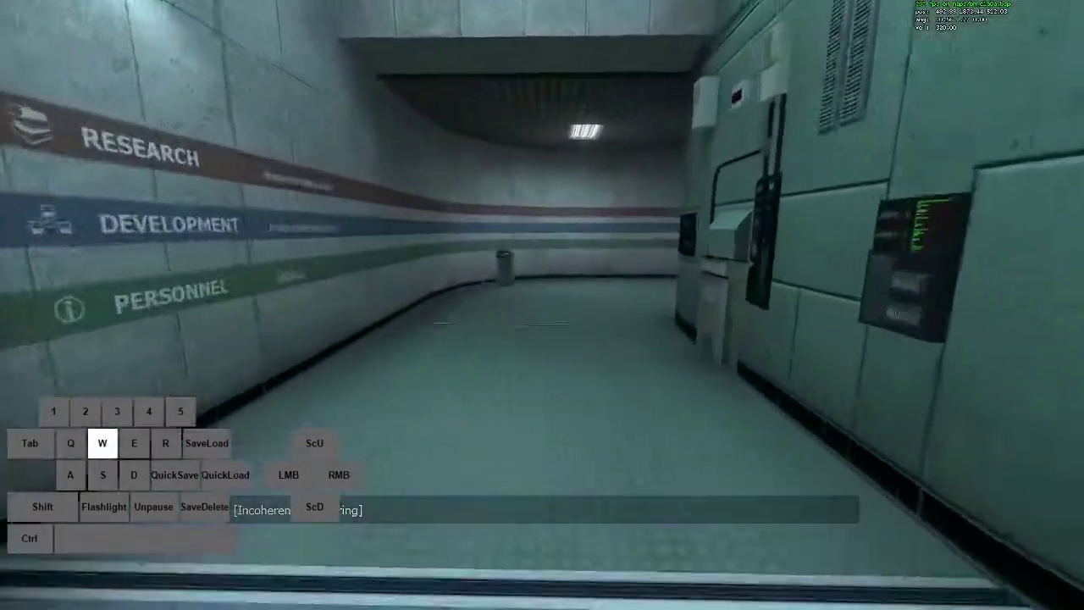
key(w)
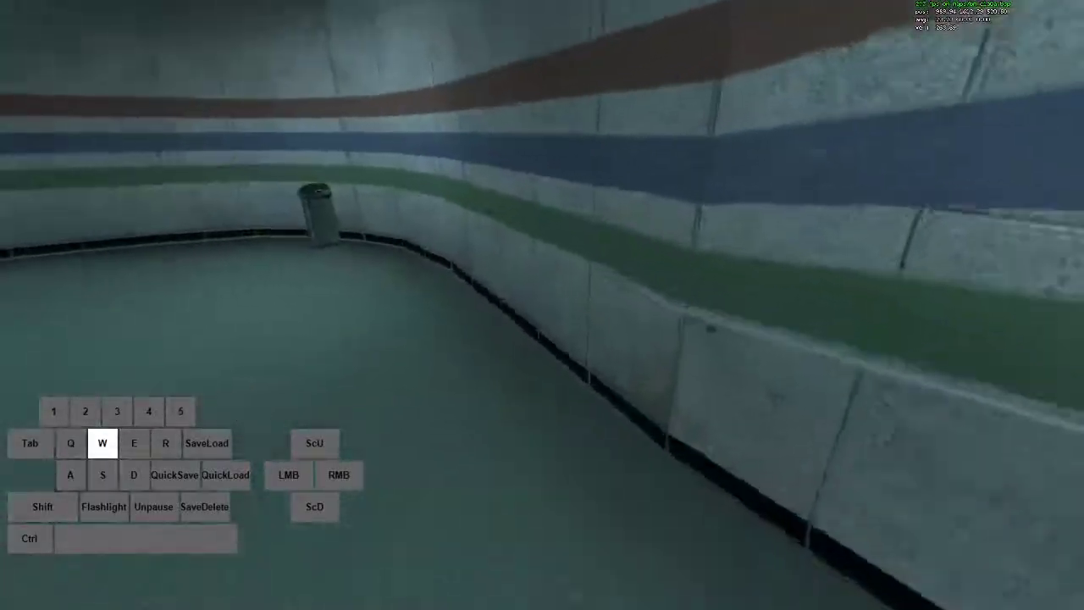
key(a)
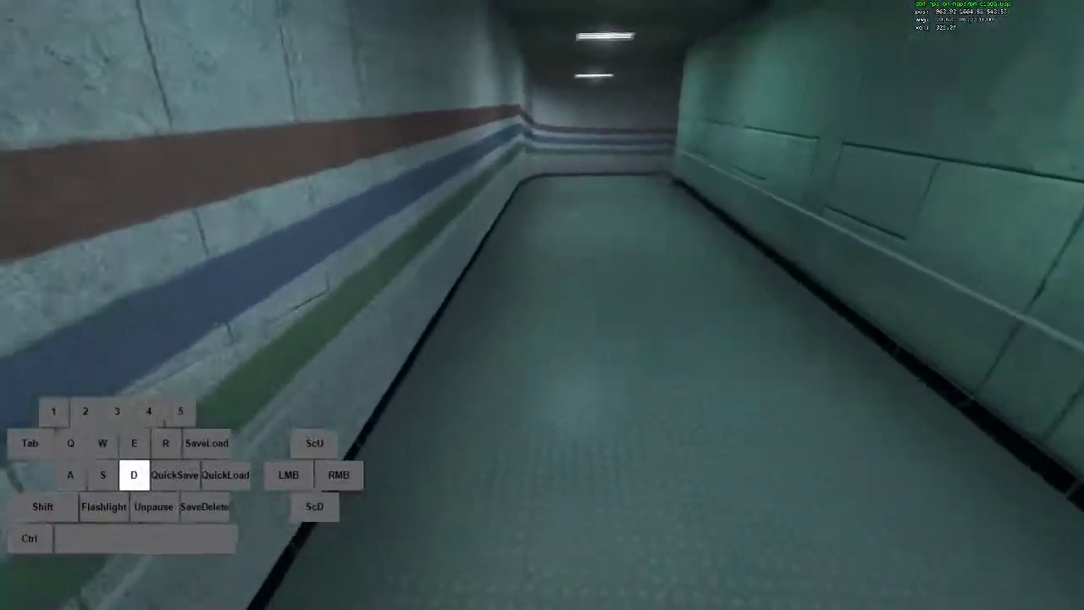
key(w)
key(a)
scroll(541, 305, down, 1)
key(a)
scroll(542, 305, down, 1)
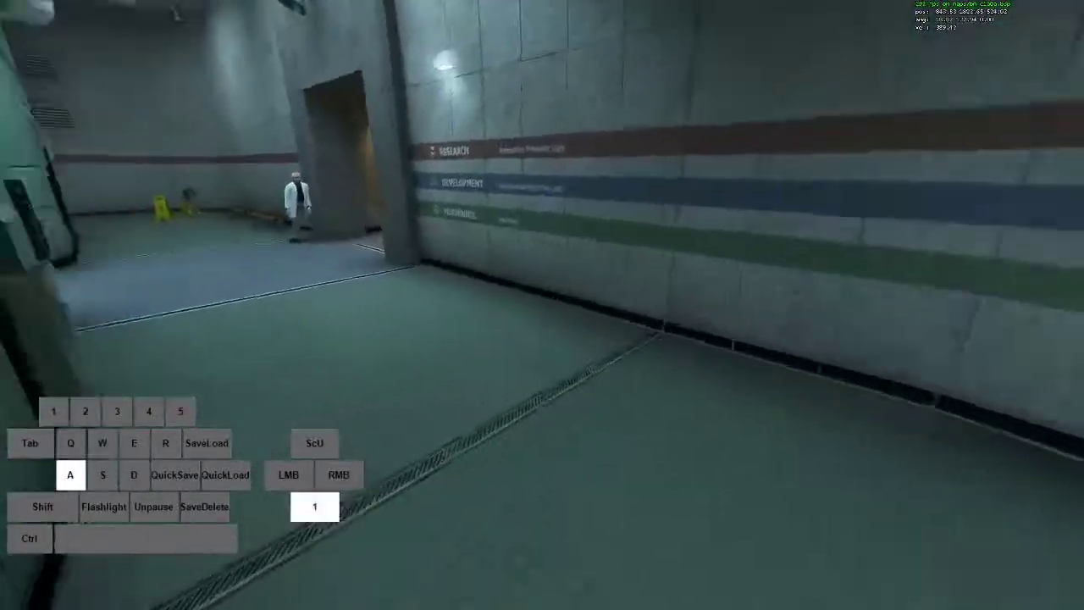
key(d)
key(a)
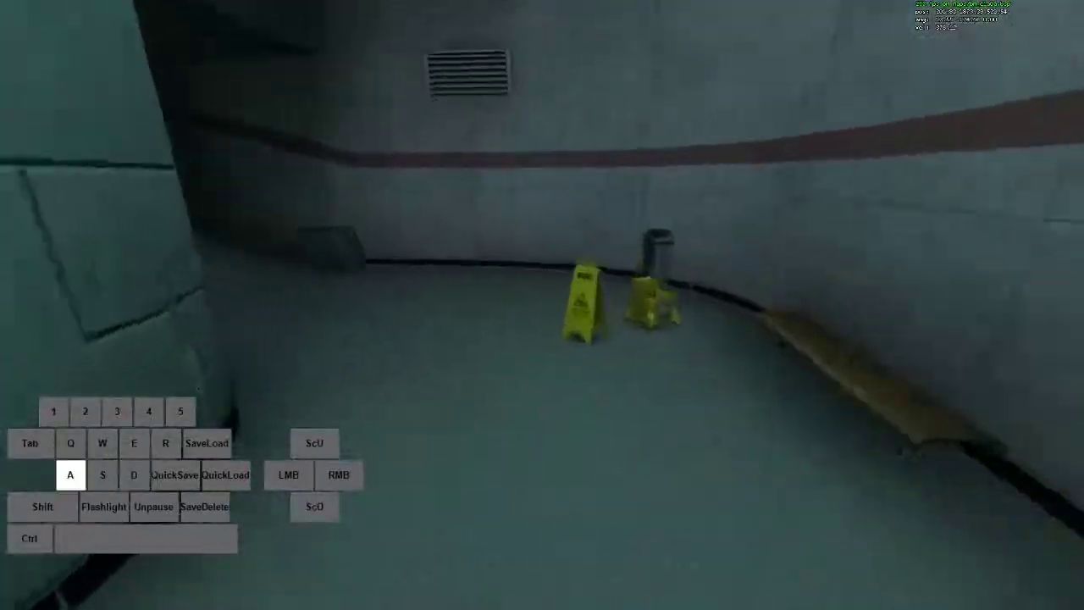
key(w)
key(d)
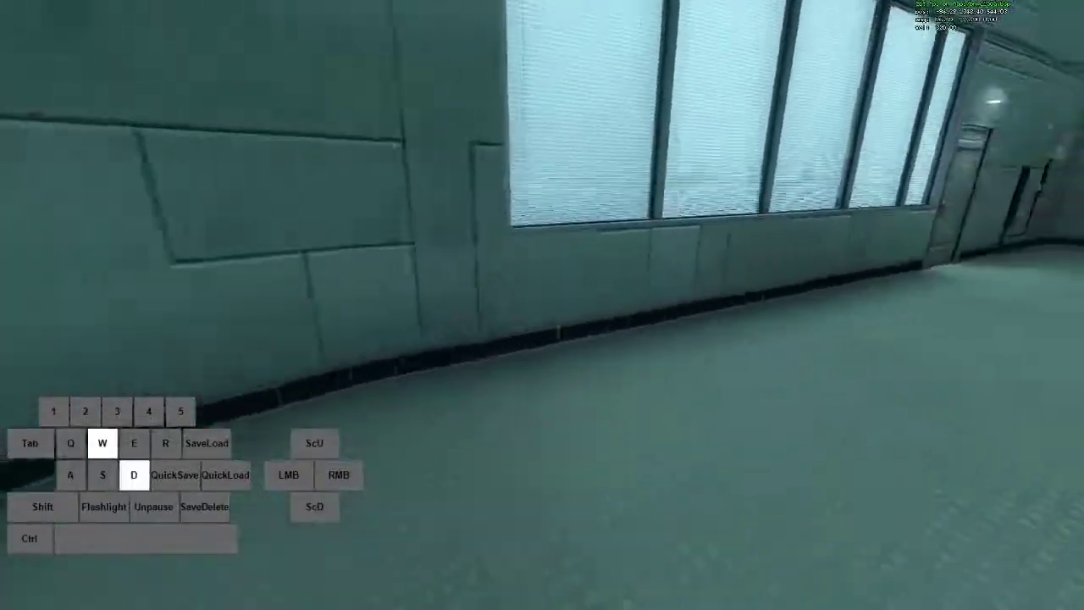
key(a)
scroll(541, 305, down, 2)
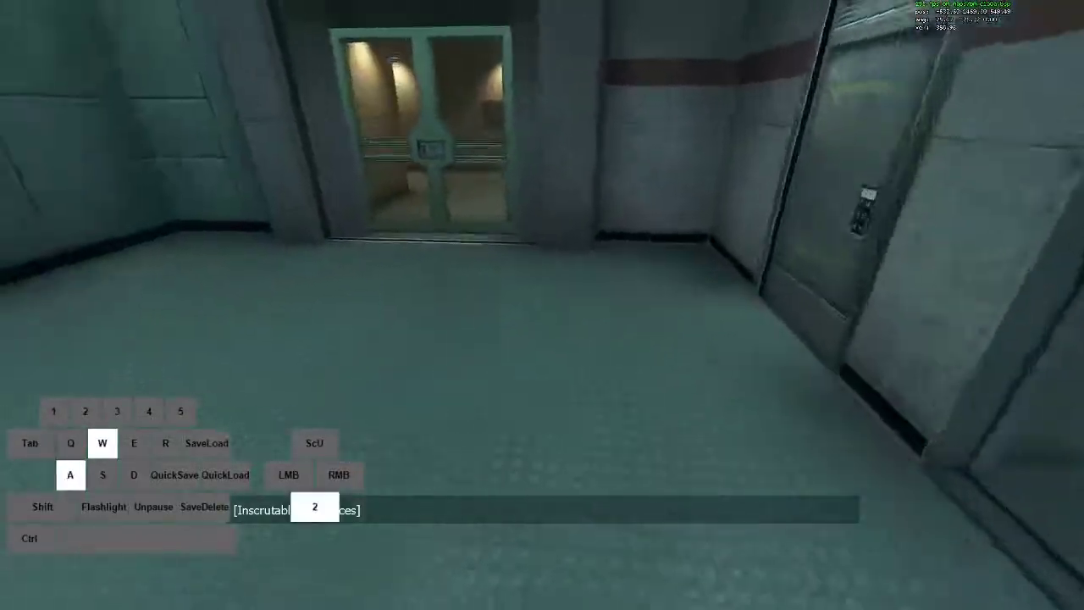
key(d)
scroll(541, 304, down, 2)
key(a)
key(d)
scroll(541, 305, down, 3)
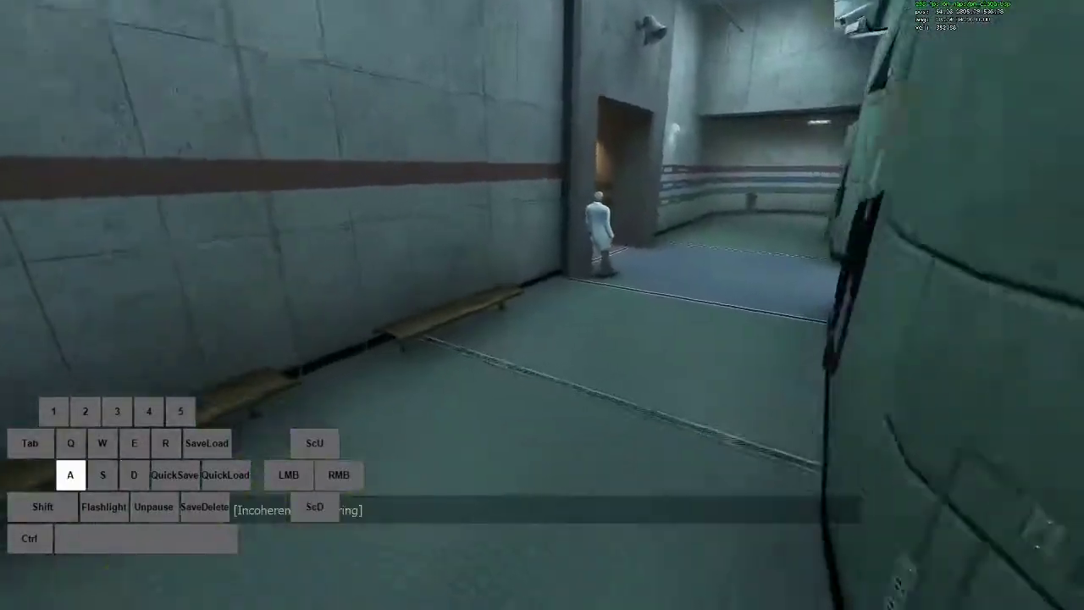
key(d)
key(w)
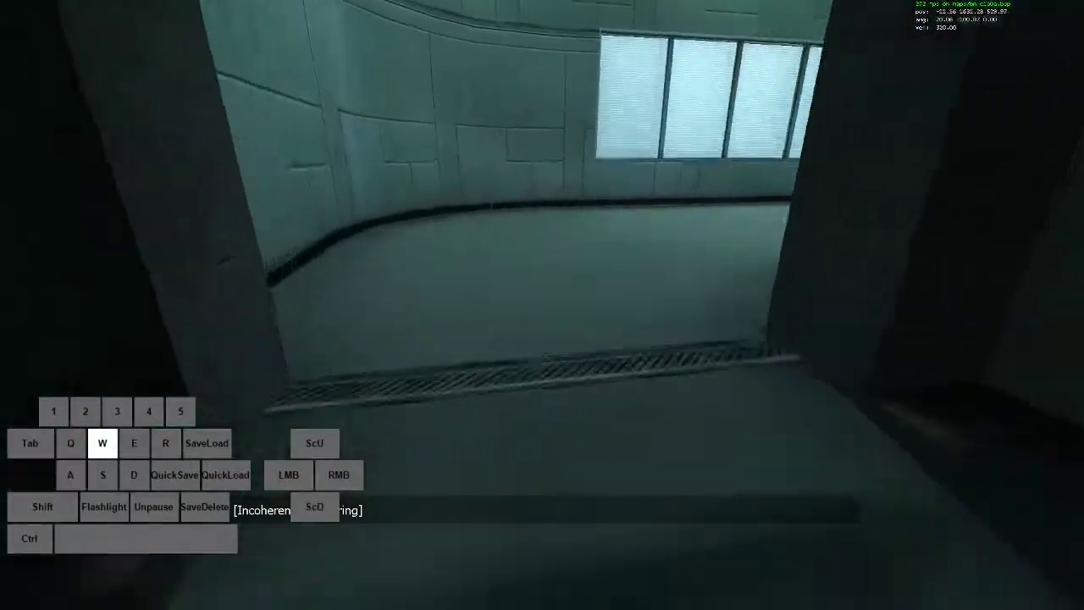
key(a)
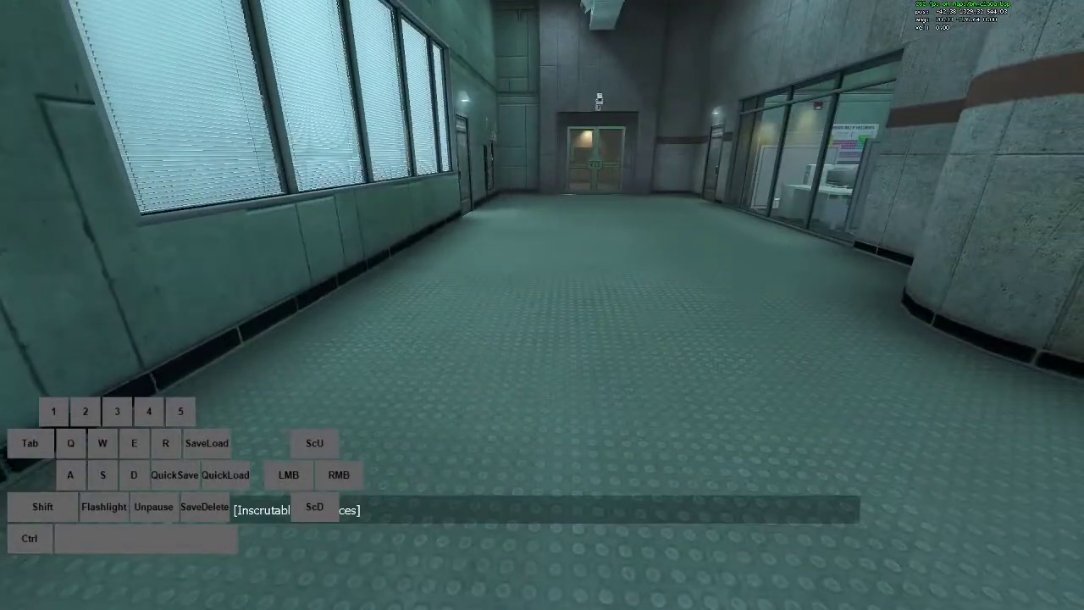
key(d)
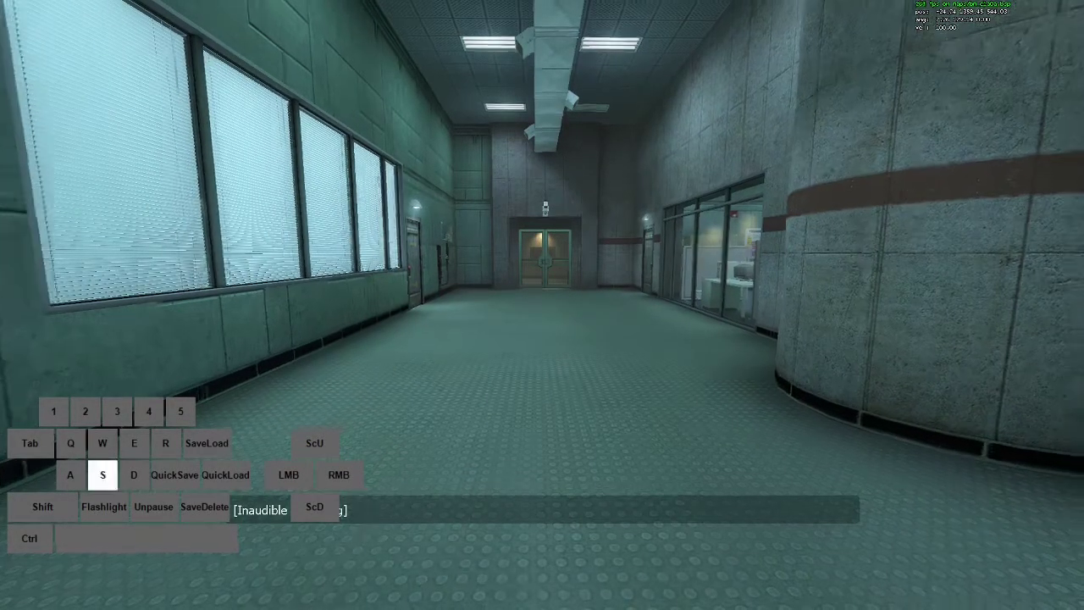
key(w)
key(d)
key(s)
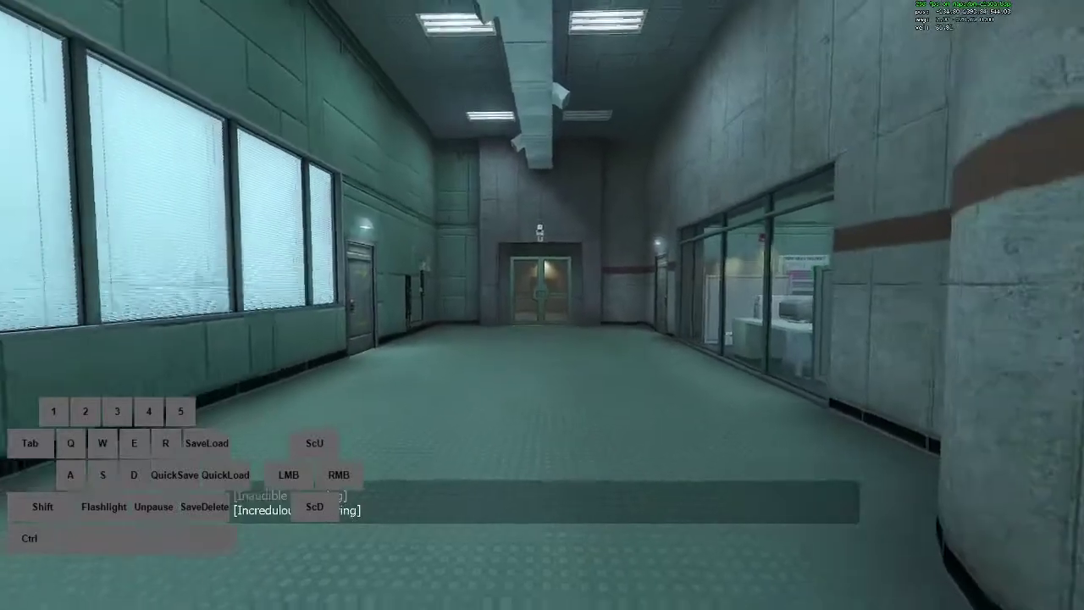
key(w)
key(w)
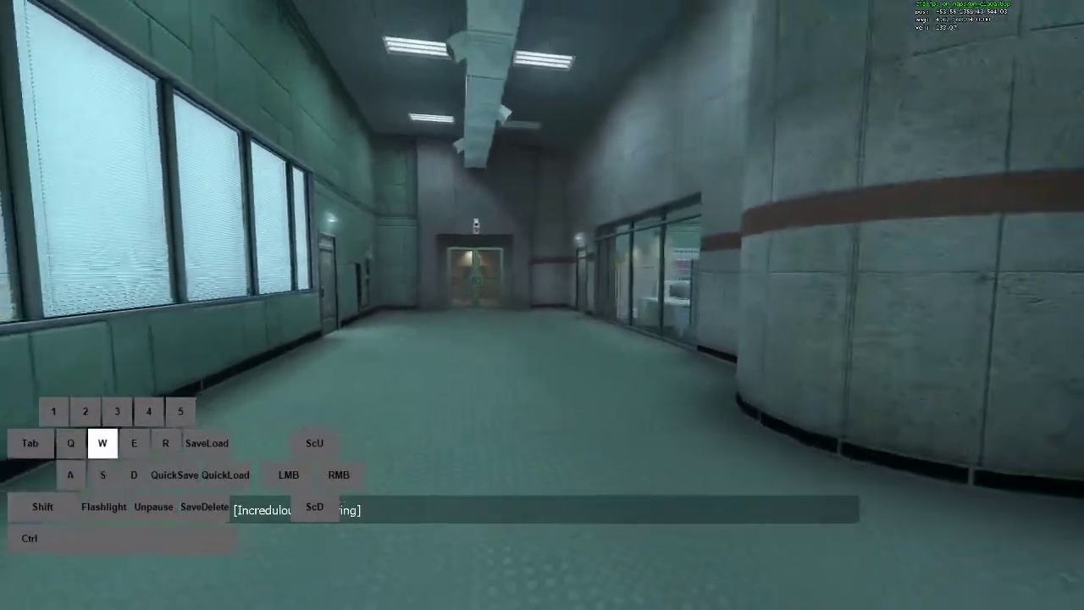
key(s)
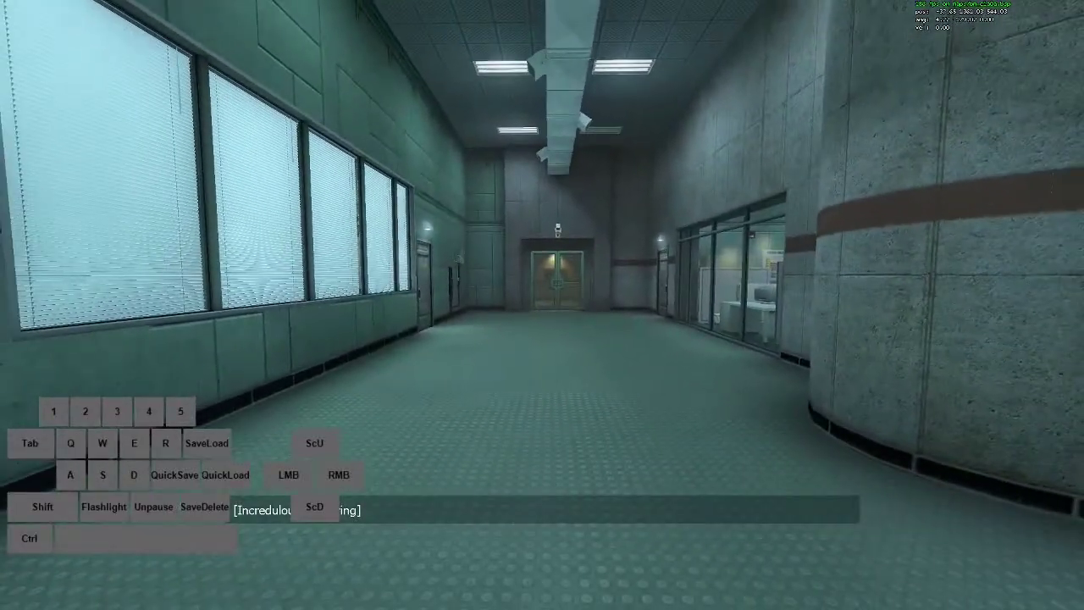
key(s)
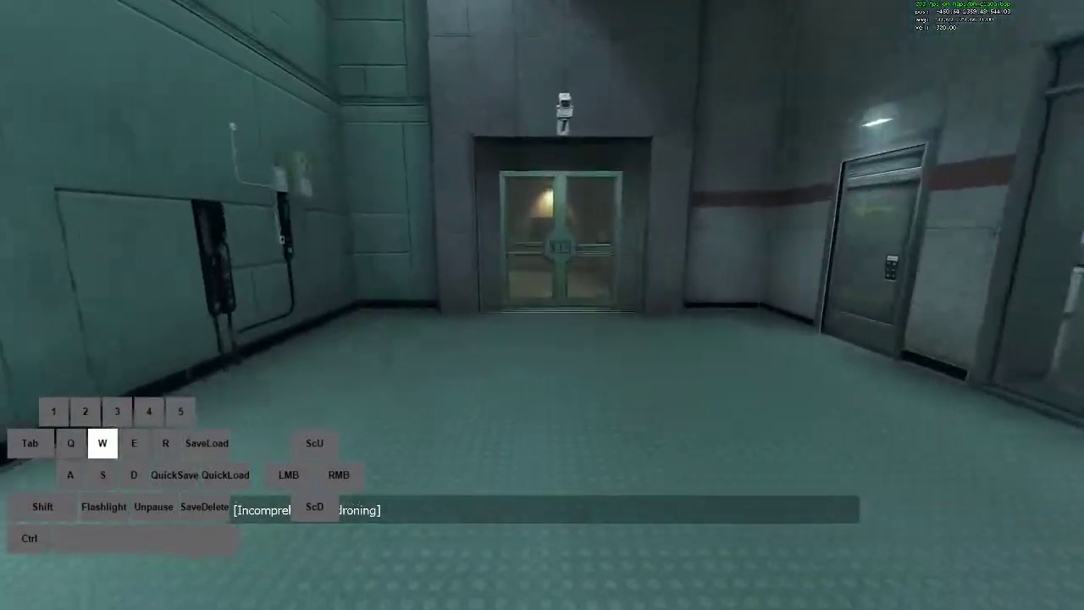
key(w)
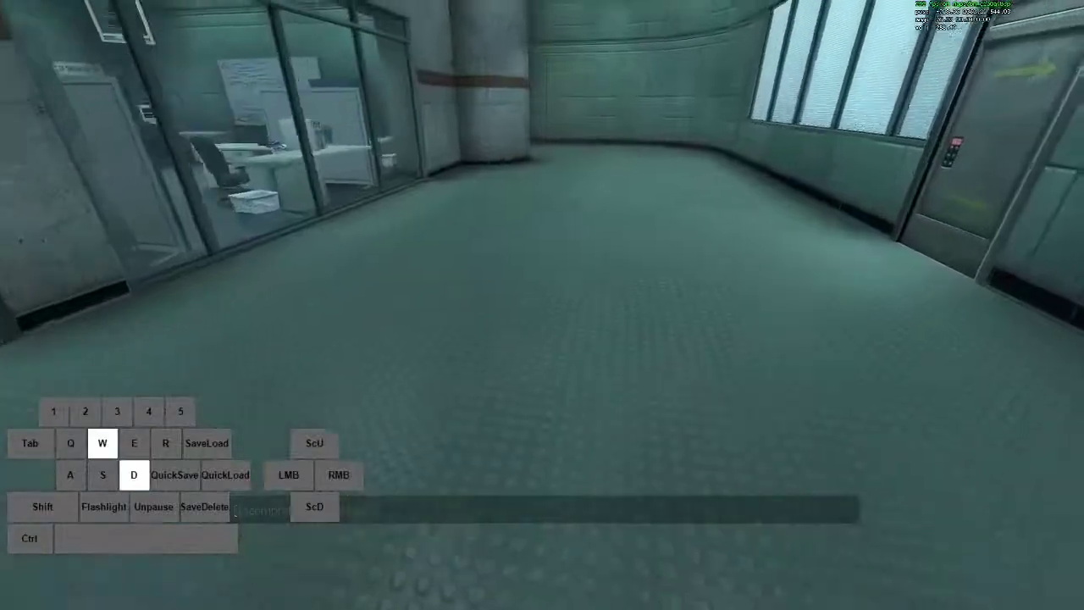
key(a)
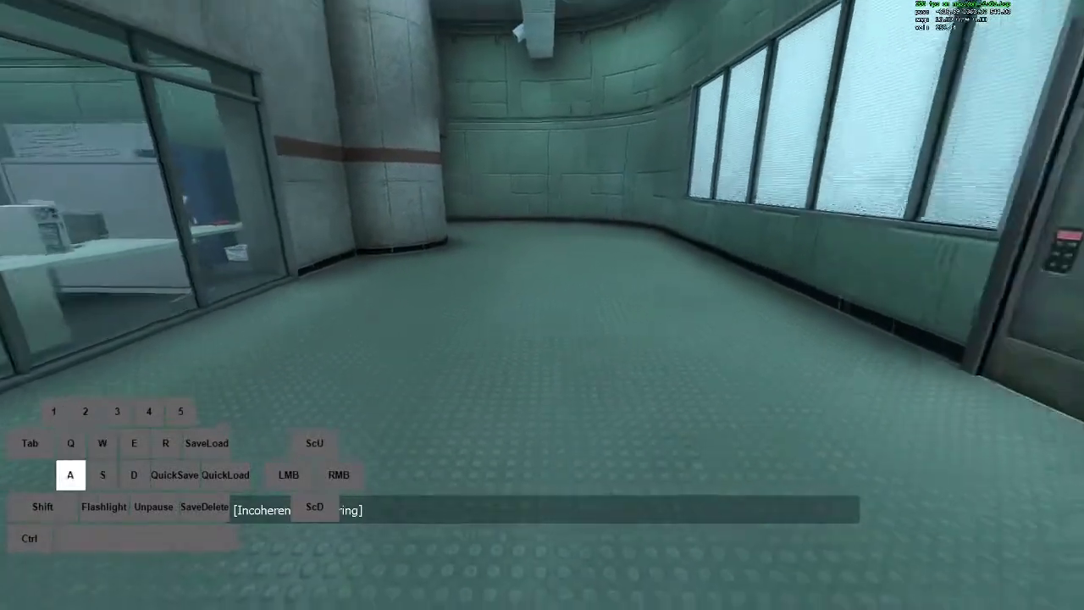
key(w)
key(d)
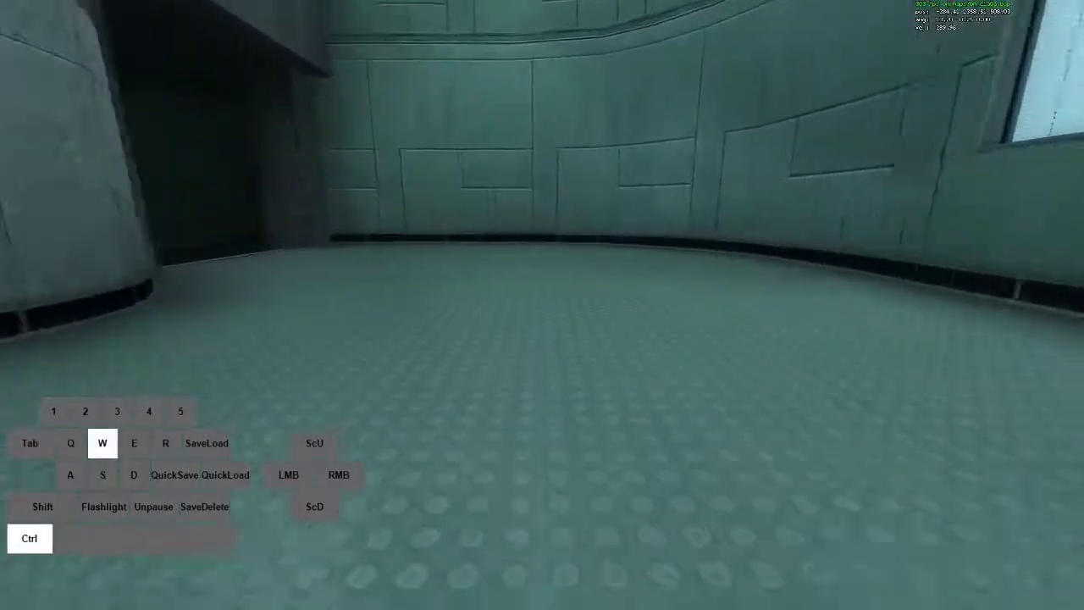
key(s)
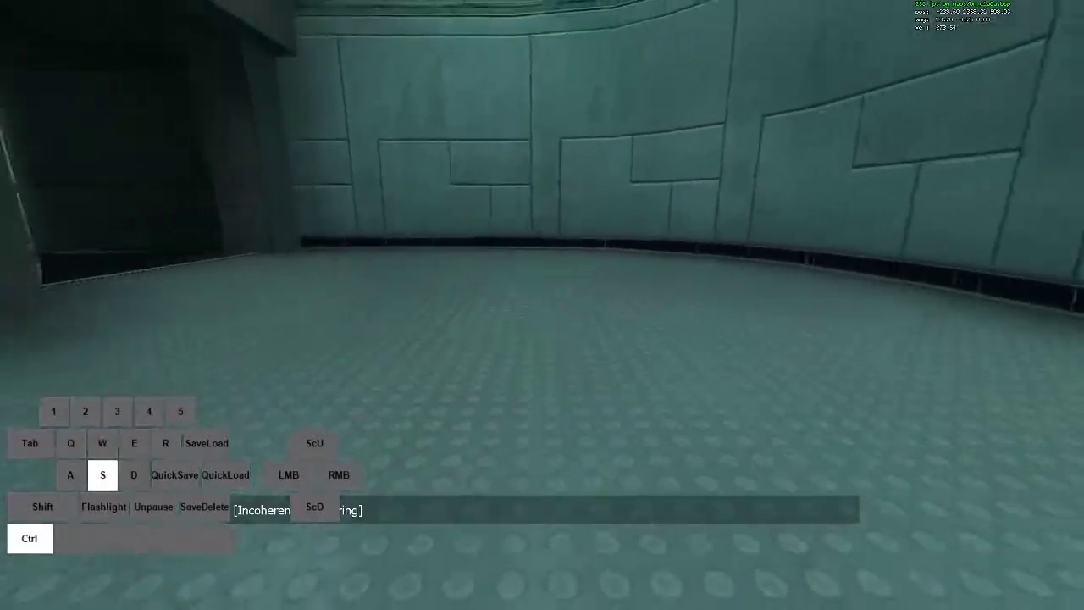
key(w)
key(ctrl)
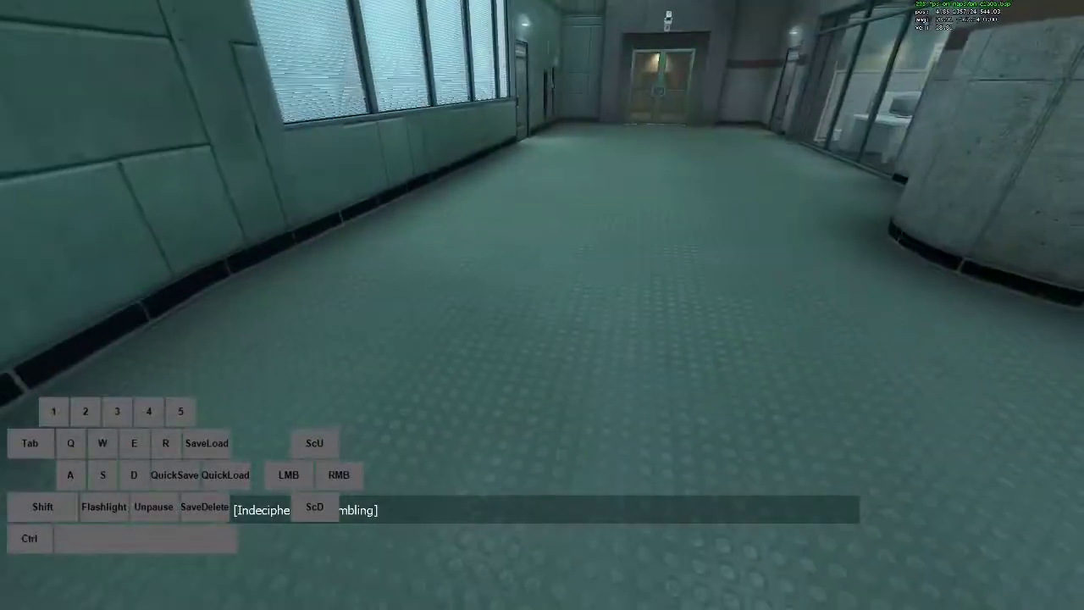
key(ctrl)
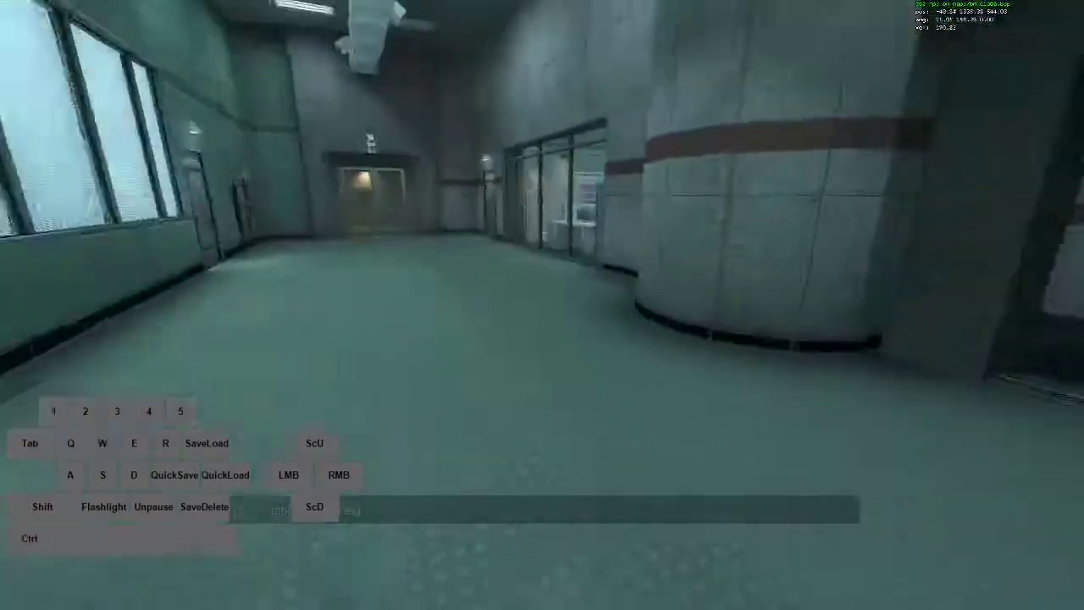
key(w)
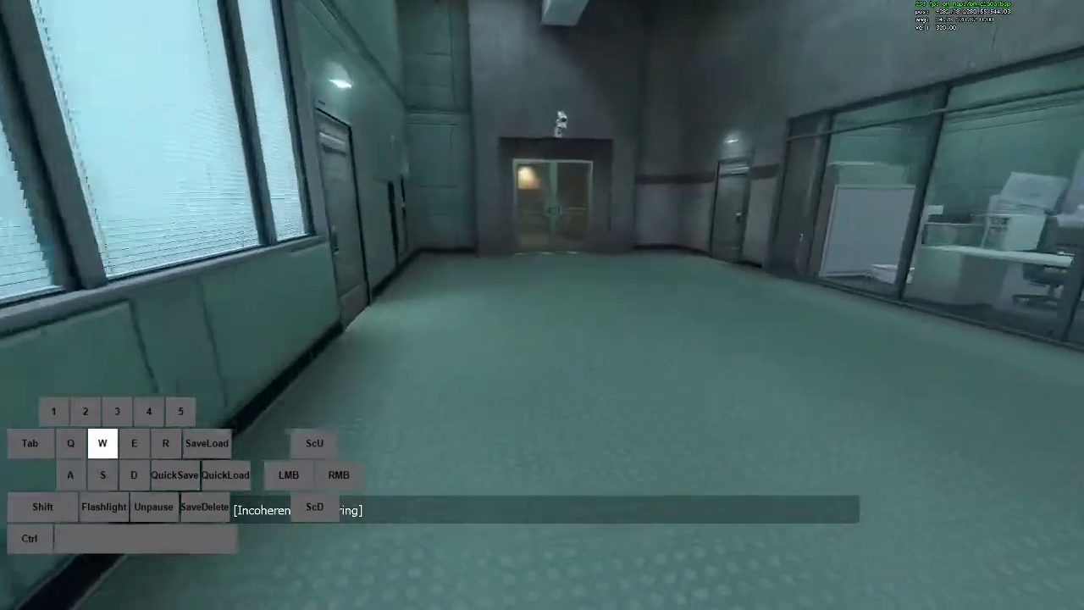
key(a)
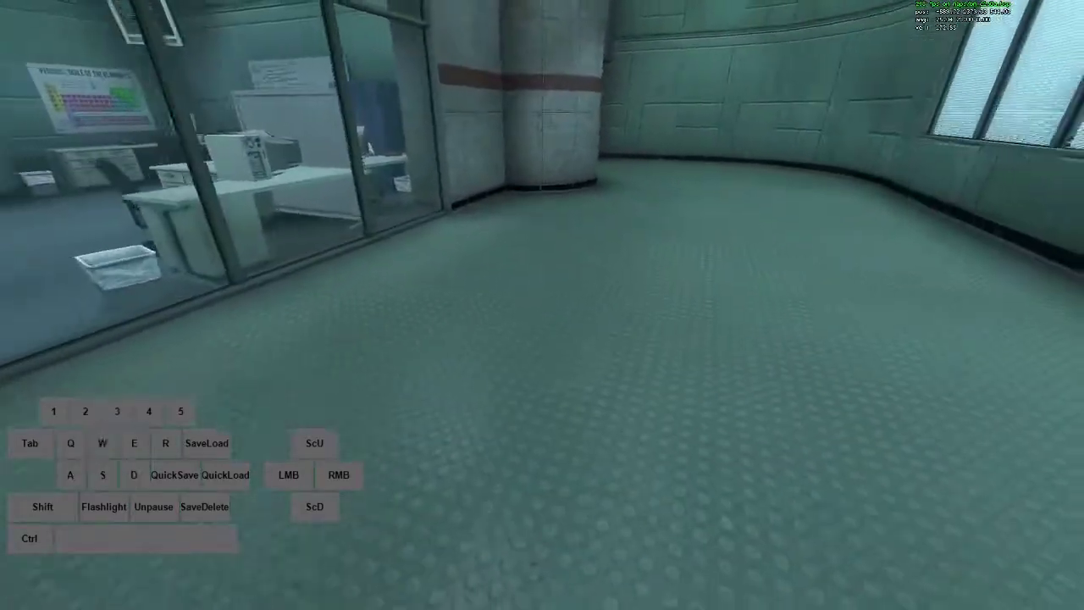
key(s)
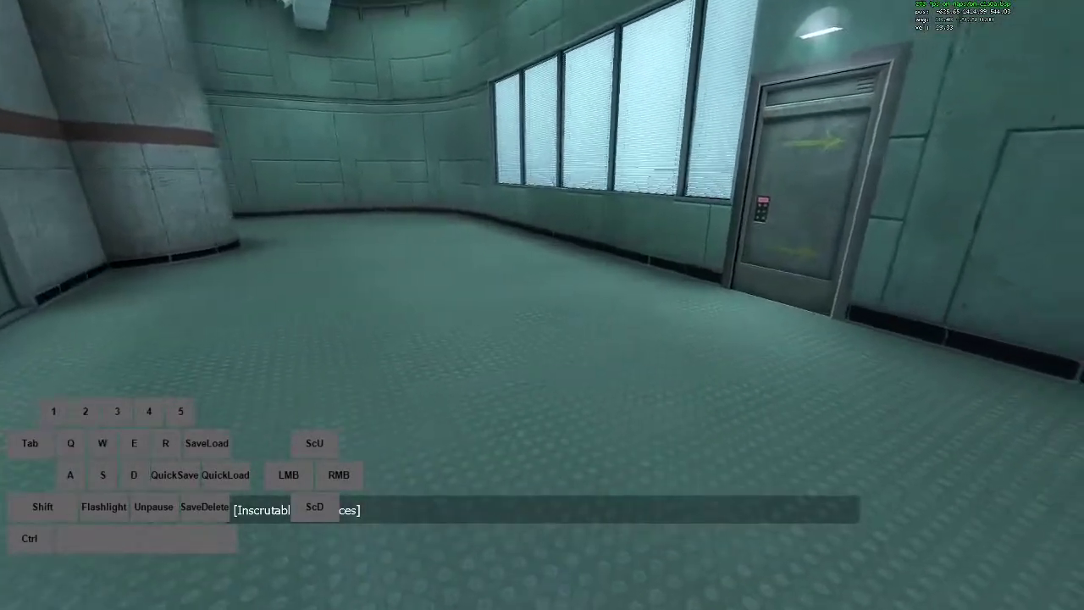
key(a)
key(ctrl)
scroll(542, 305, down, 1)
scroll(542, 304, up, 1)
key(d)
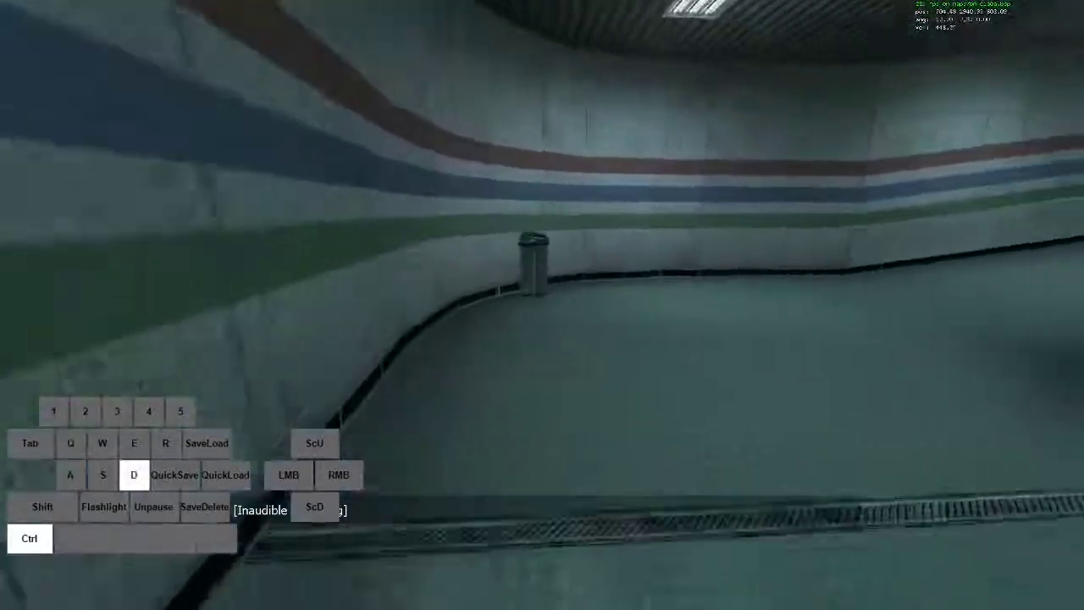
key(a)
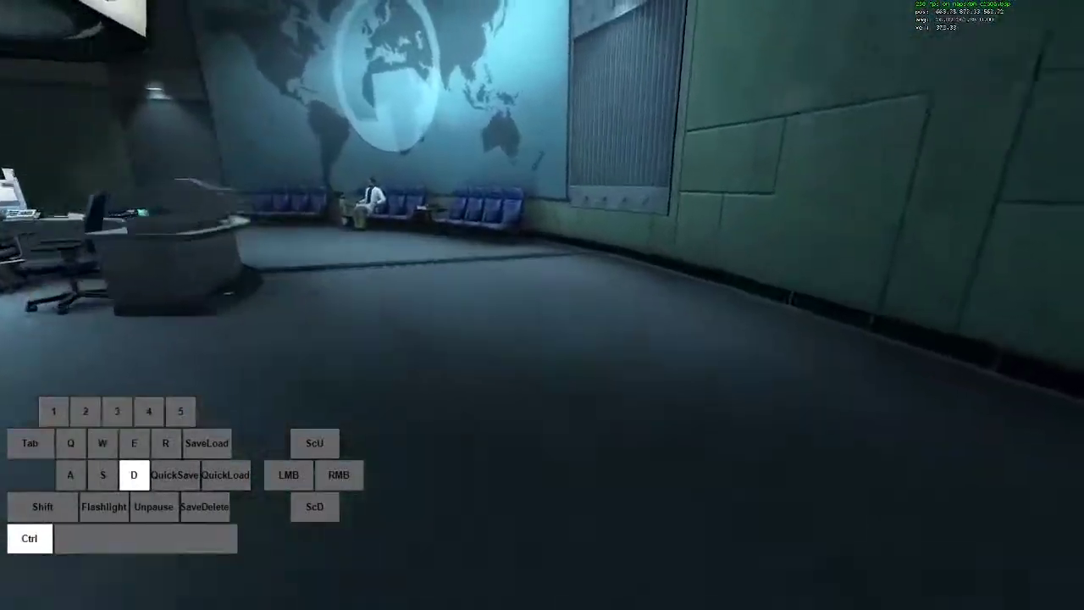
key(a)
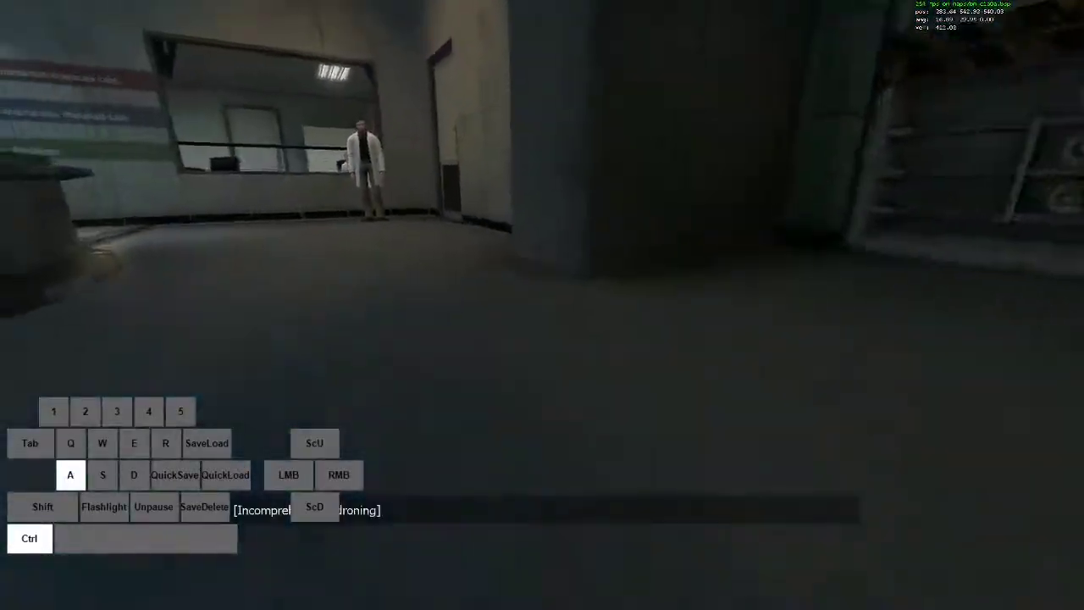
key(a)
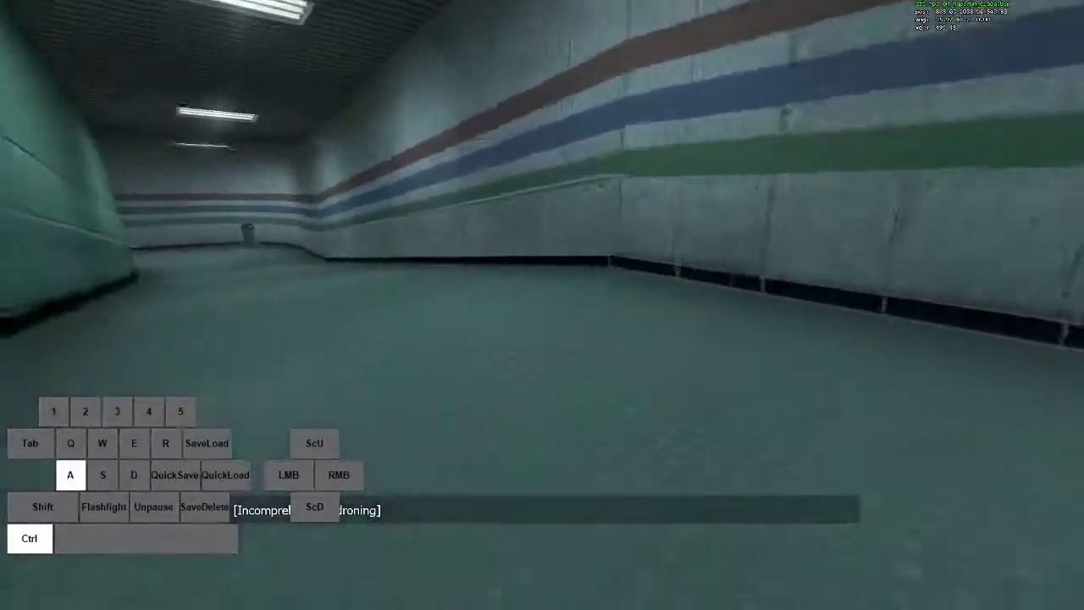
key(a)
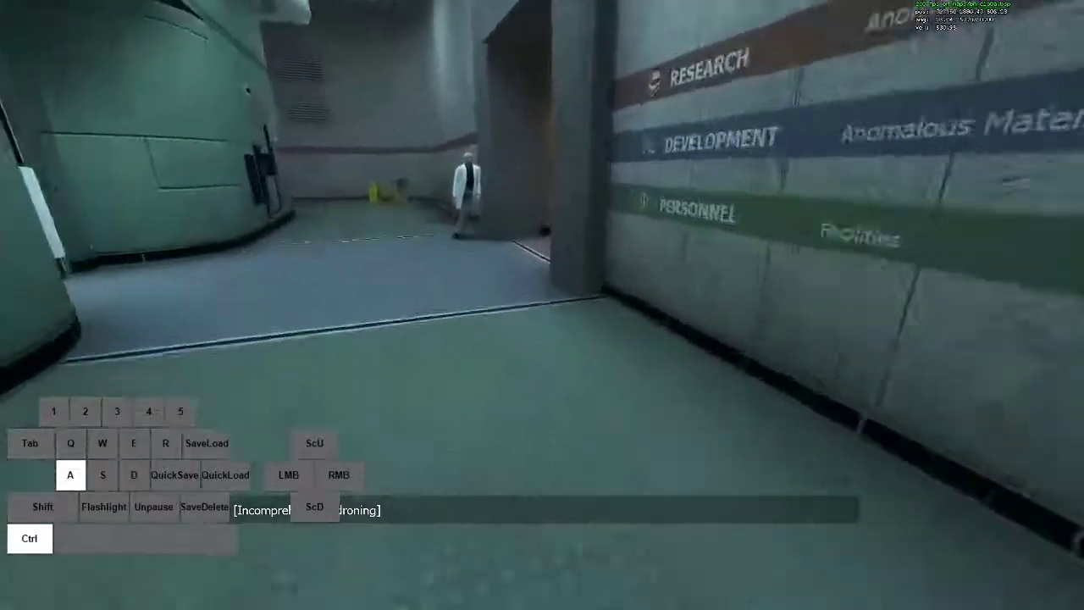
key(d)
key(a)
key(d)
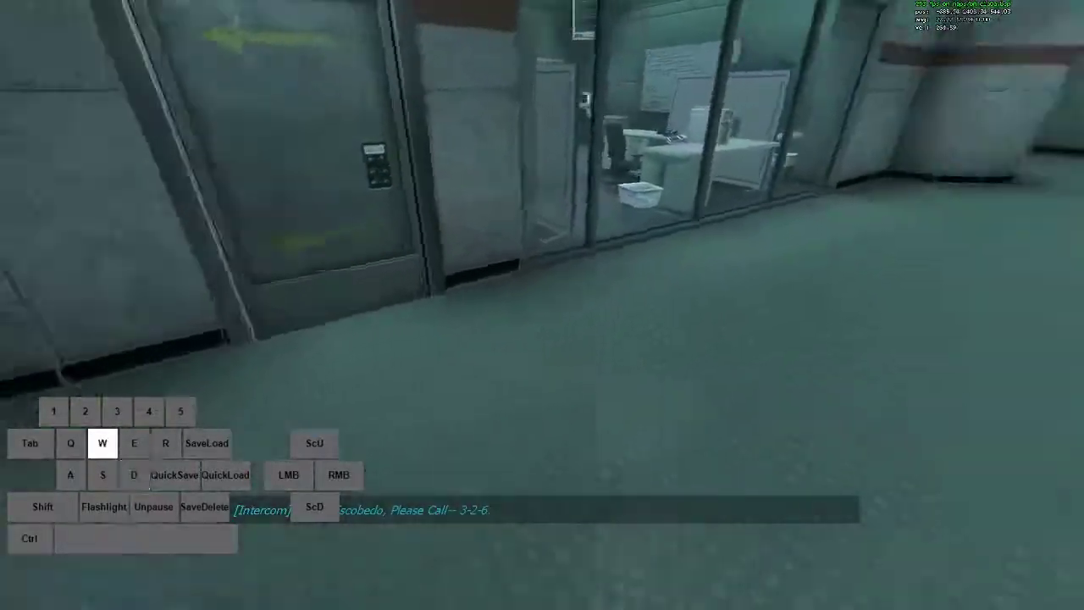
key(d)
key(s)
key(ctrl)
key(a)
scroll(542, 304, down, 2)
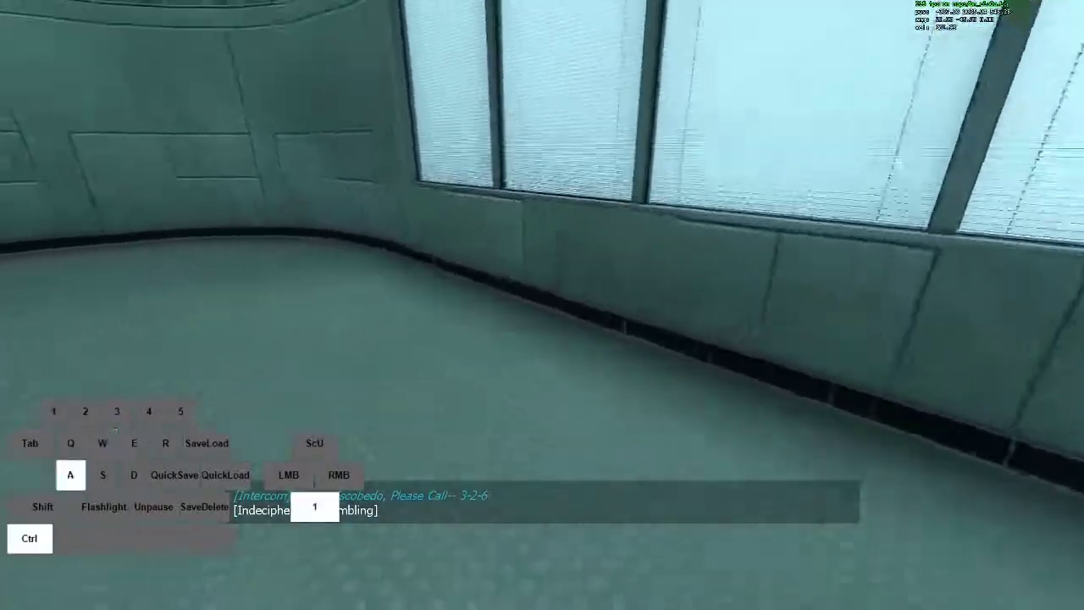
key(d)
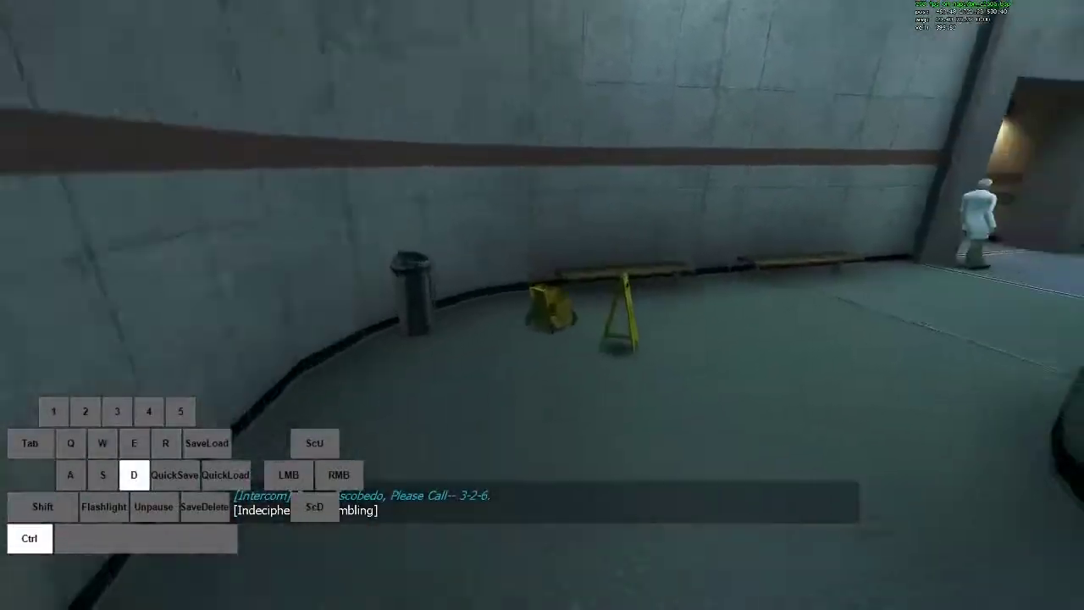
scroll(542, 304, down, 1)
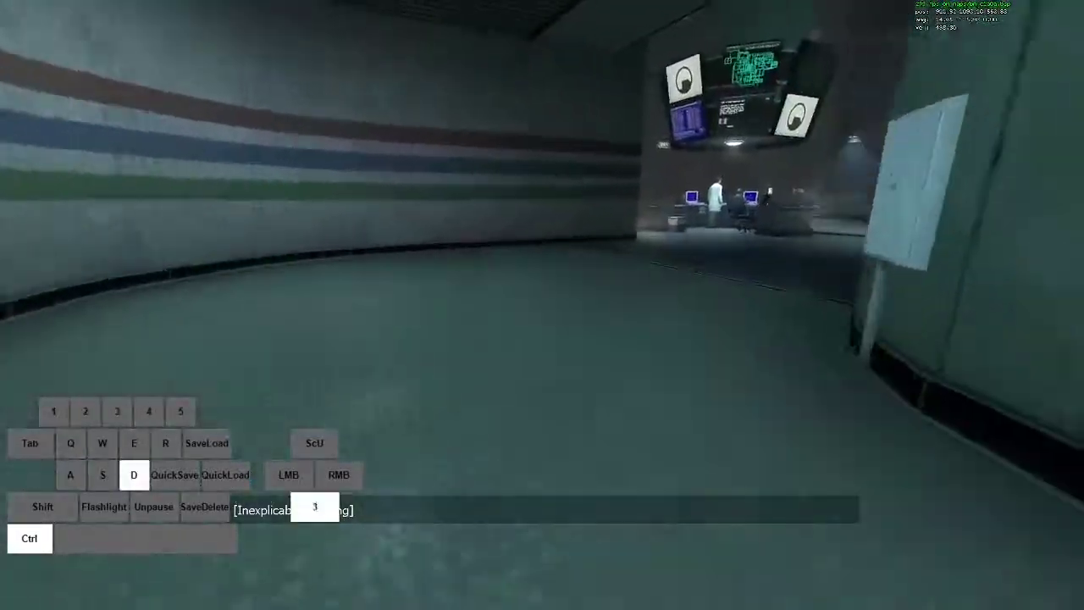
scroll(541, 305, down, 2)
key(a)
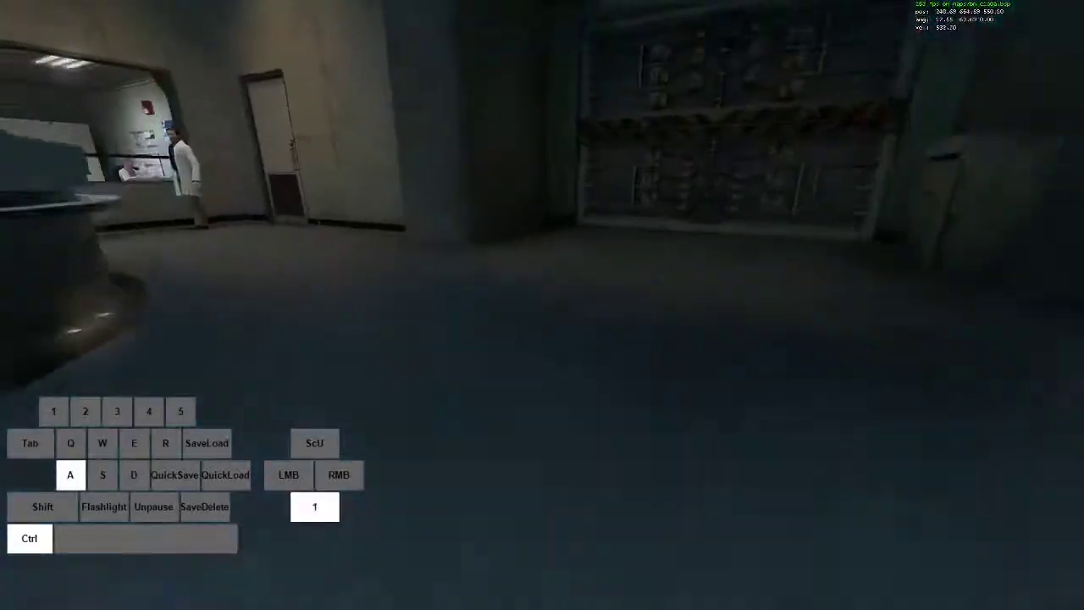
key(d)
key(a)
scroll(542, 305, down, 1)
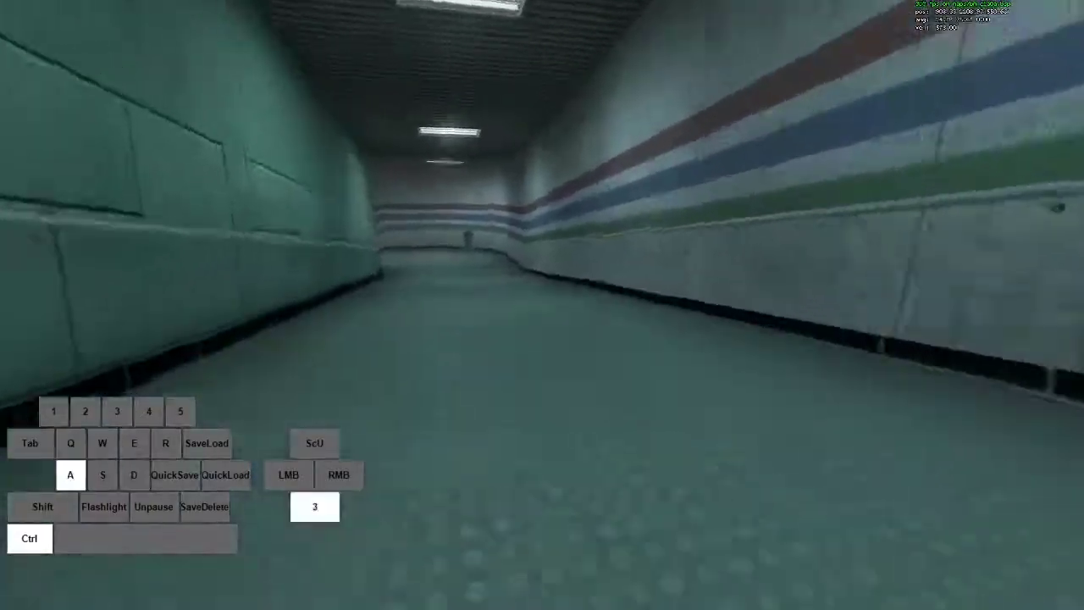
key(d)
key(a)
key(d)
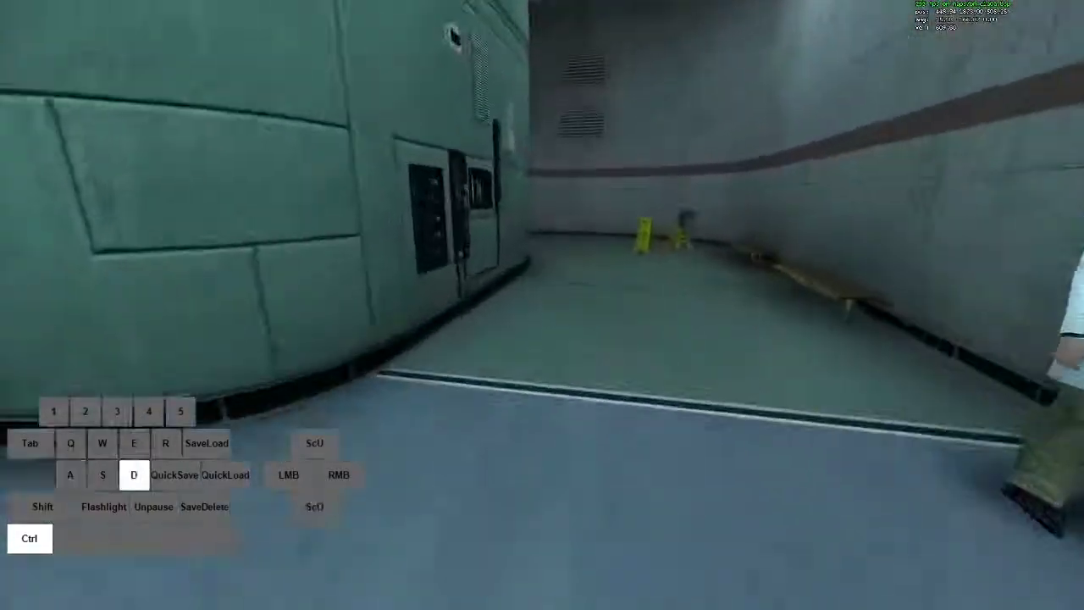
key(a)
scroll(542, 305, down, 5)
key(d)
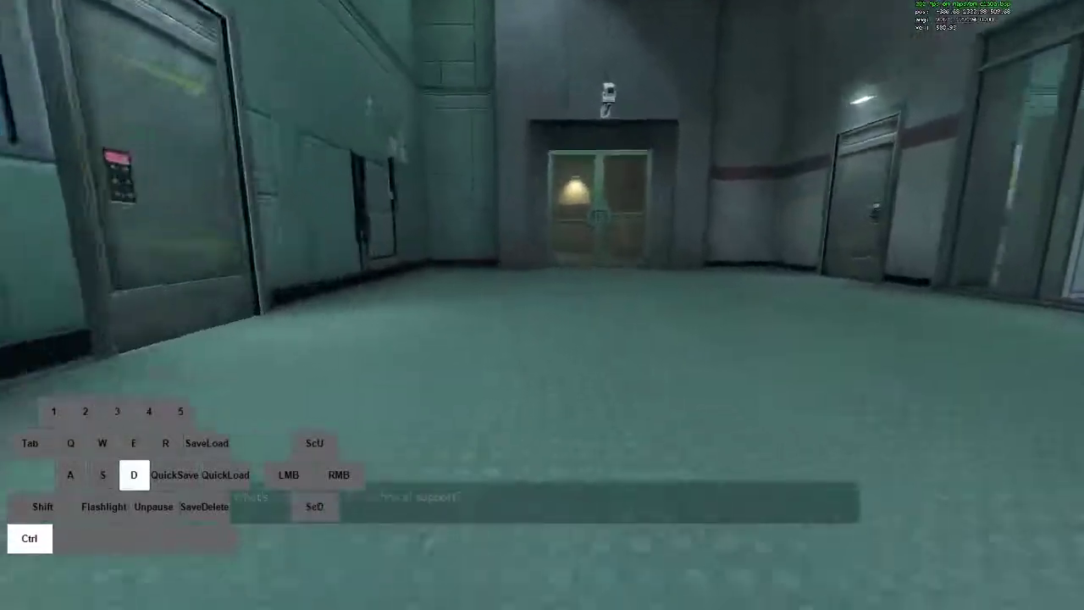
key(a)
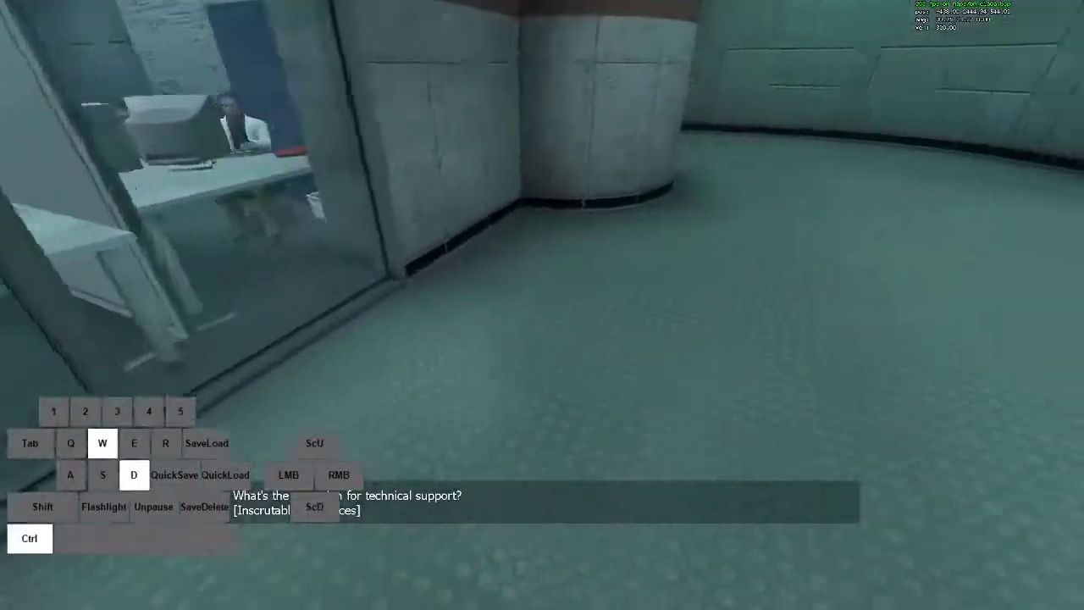
scroll(542, 304, down, 1)
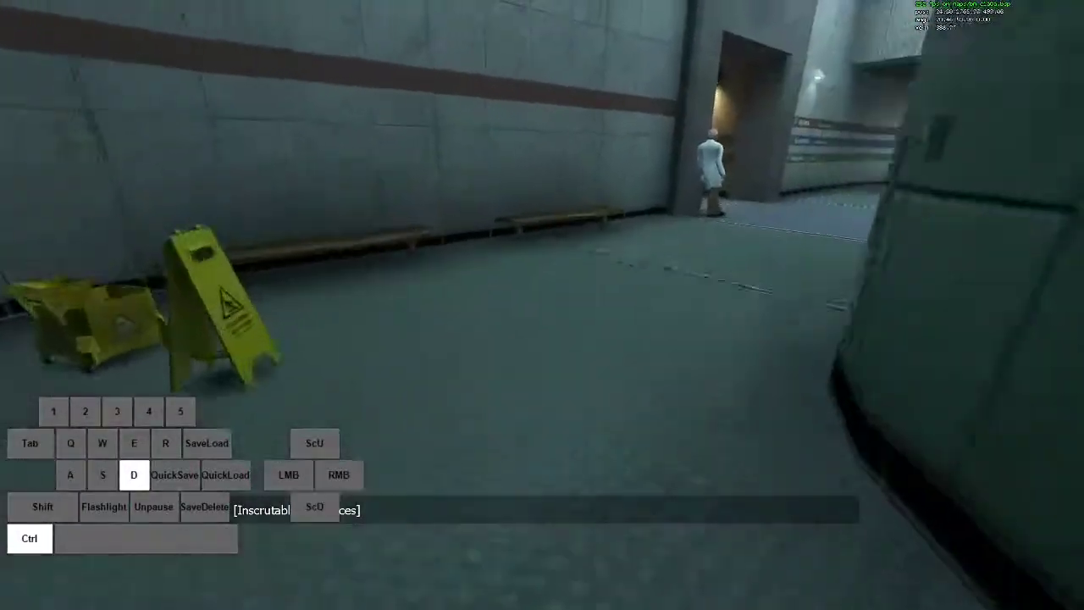
scroll(542, 305, down, 4)
key(a)
key(d)
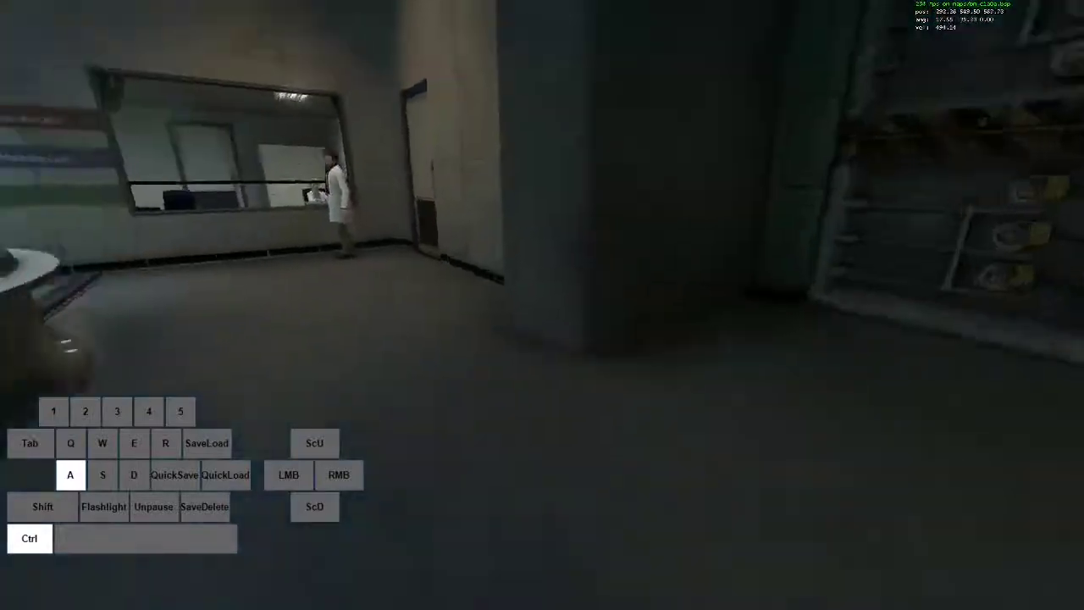
key(d)
scroll(542, 305, down, 1)
key(a)
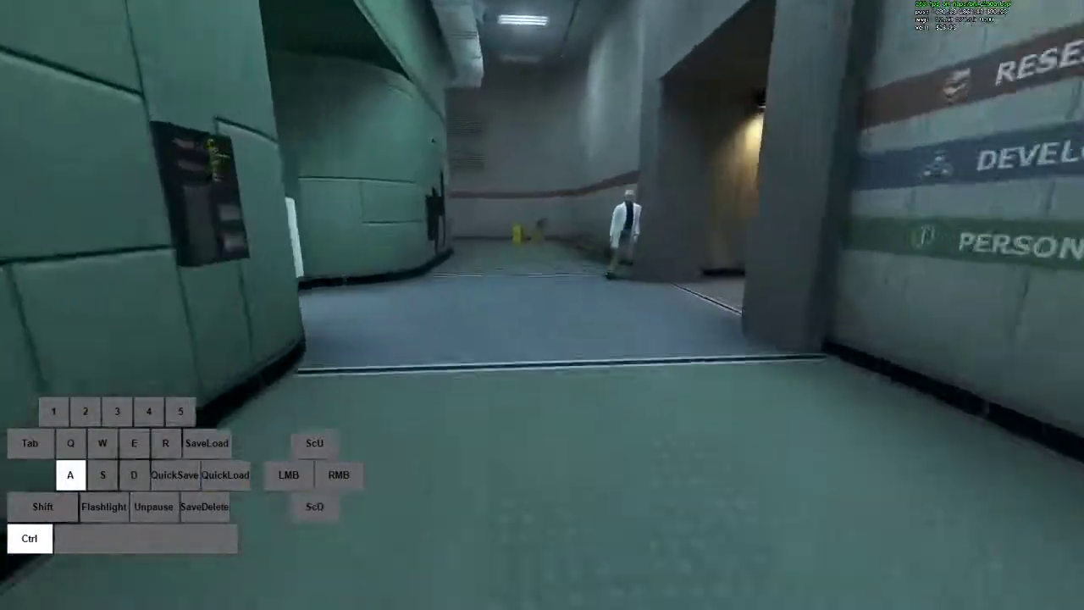
key(d)
scroll(541, 304, down, 1)
key(a)
key(d)
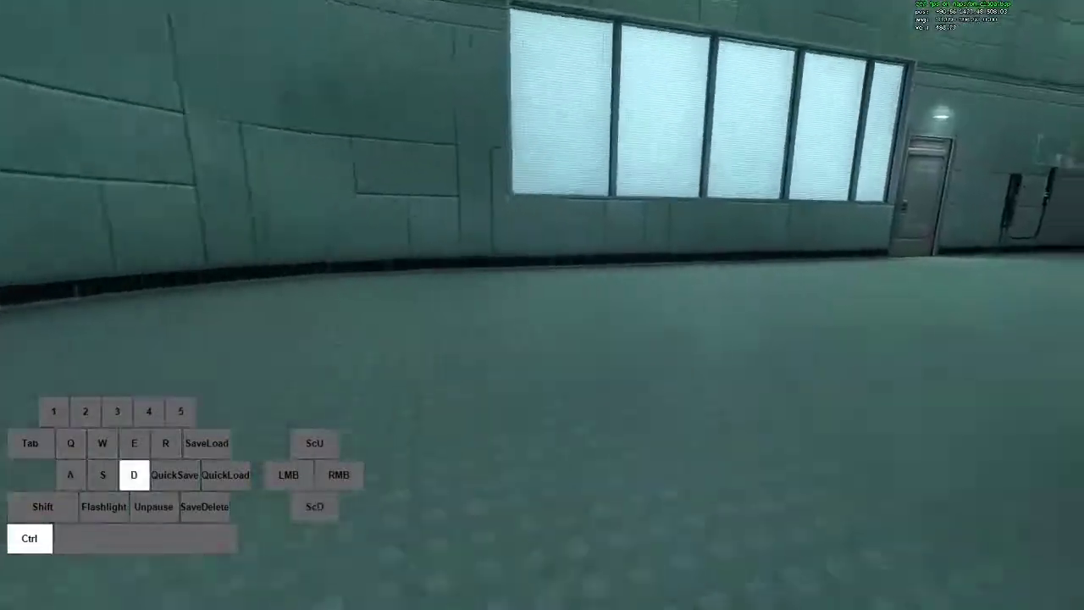
key(w)
key(a)
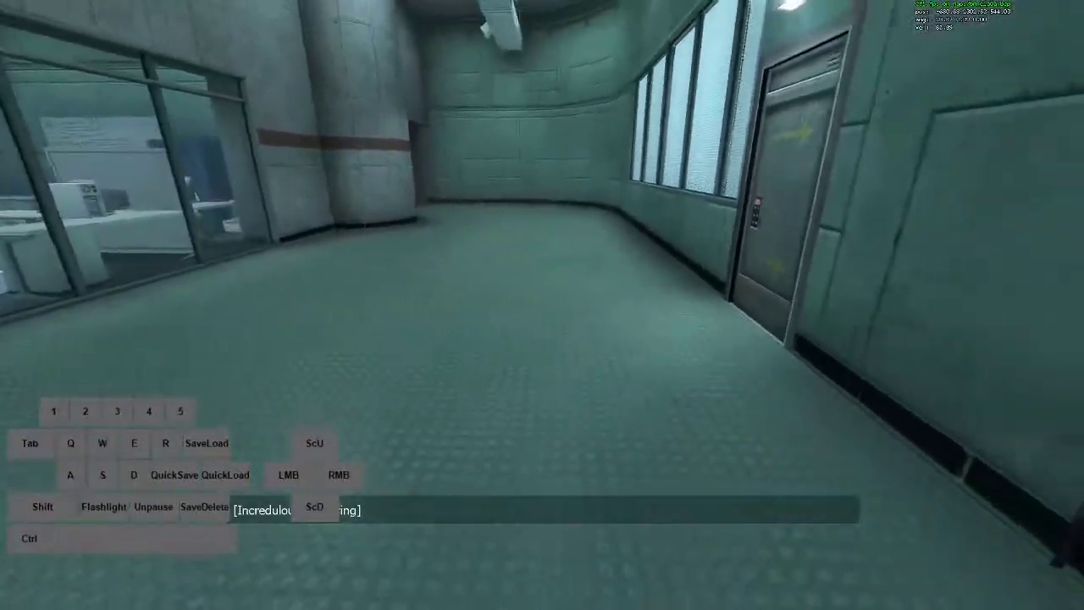
key(ctrl)
key(a)
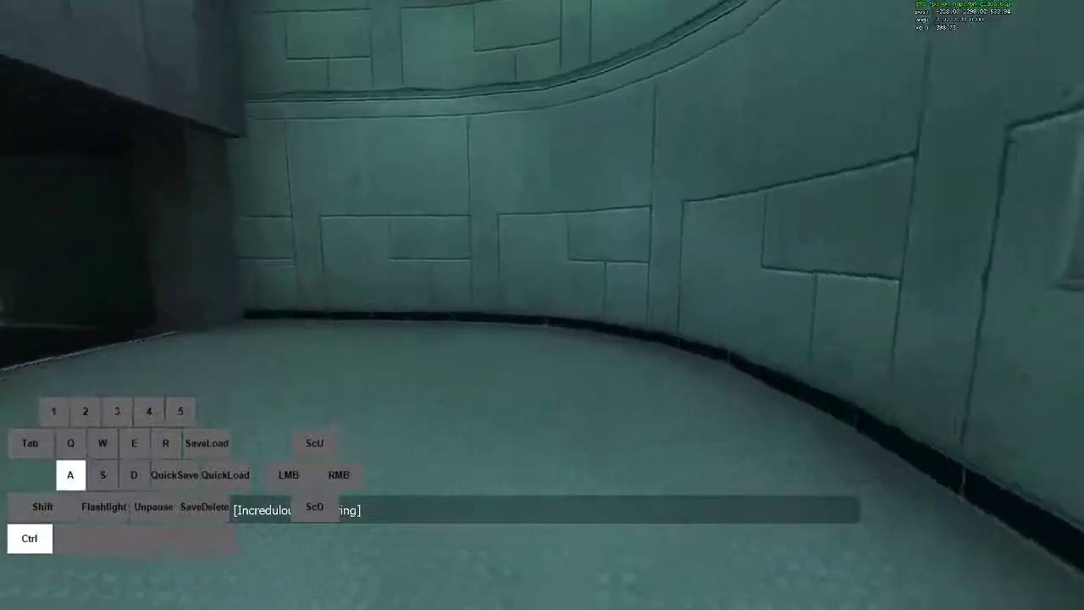
key(d)
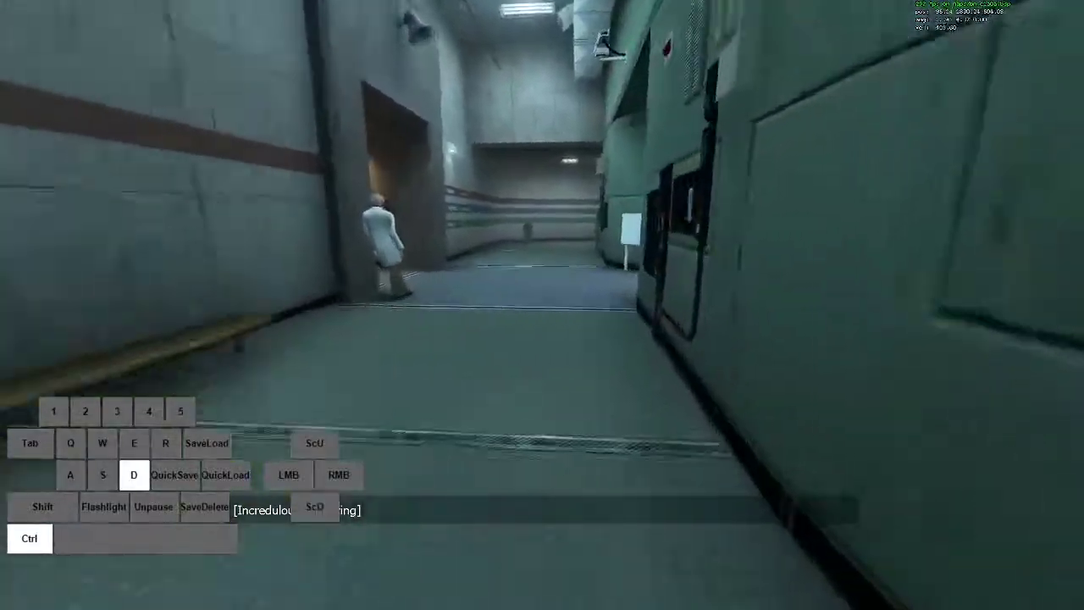
scroll(542, 305, down, 3)
key(a)
key(d)
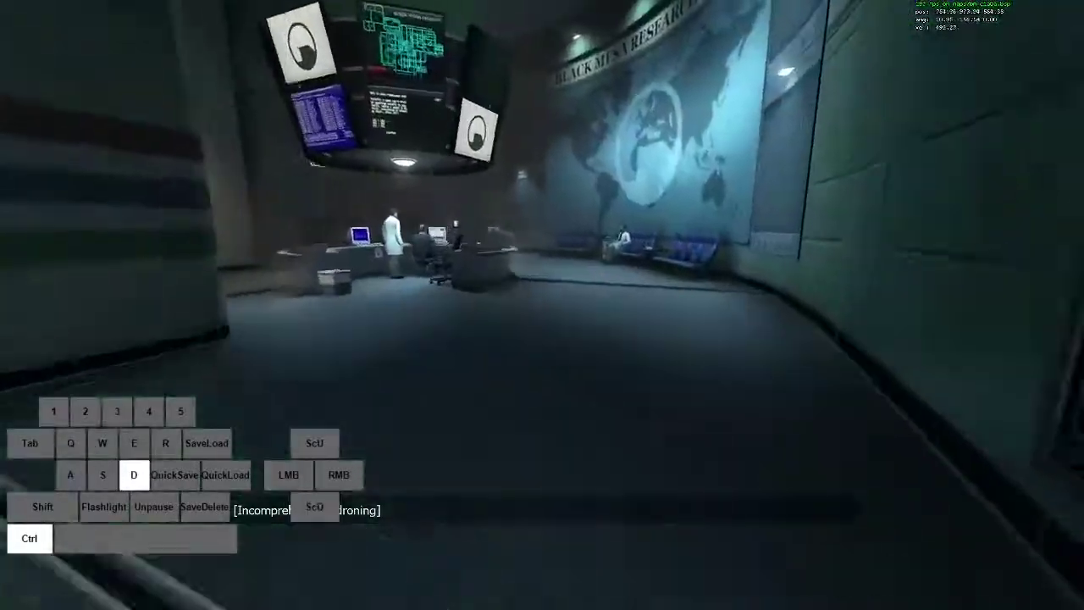
key(a)
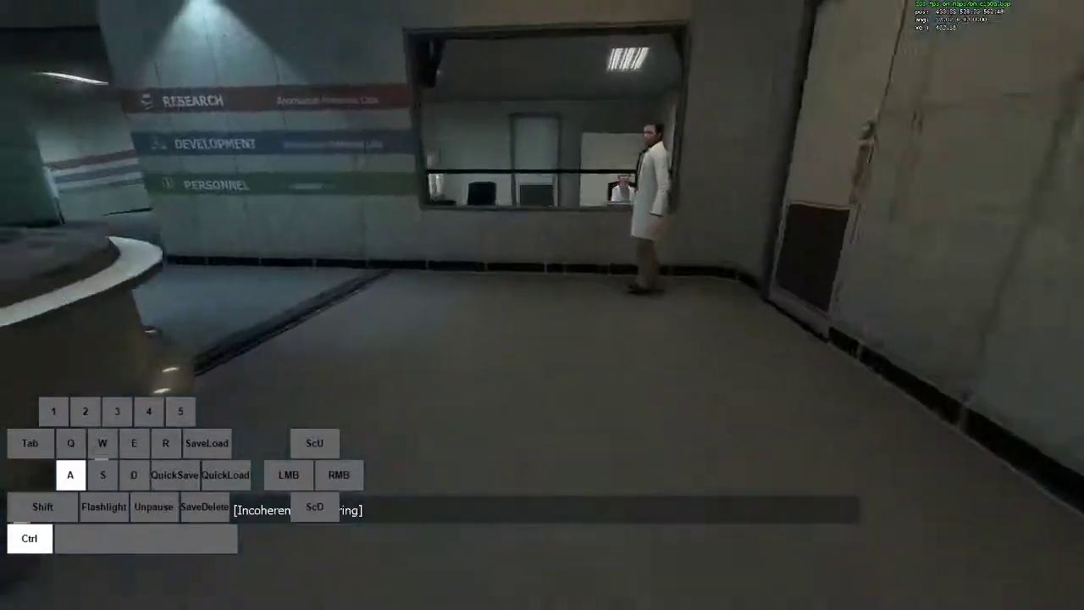
scroll(542, 305, down, 1)
key(d)
key(a)
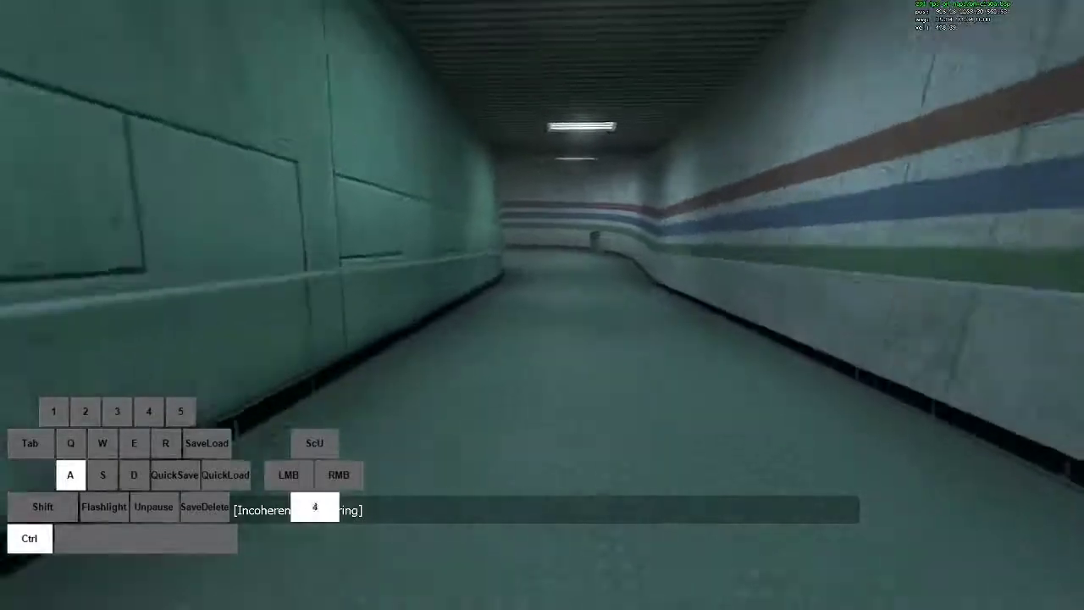
key(d)
key(a)
scroll(542, 305, down, 1)
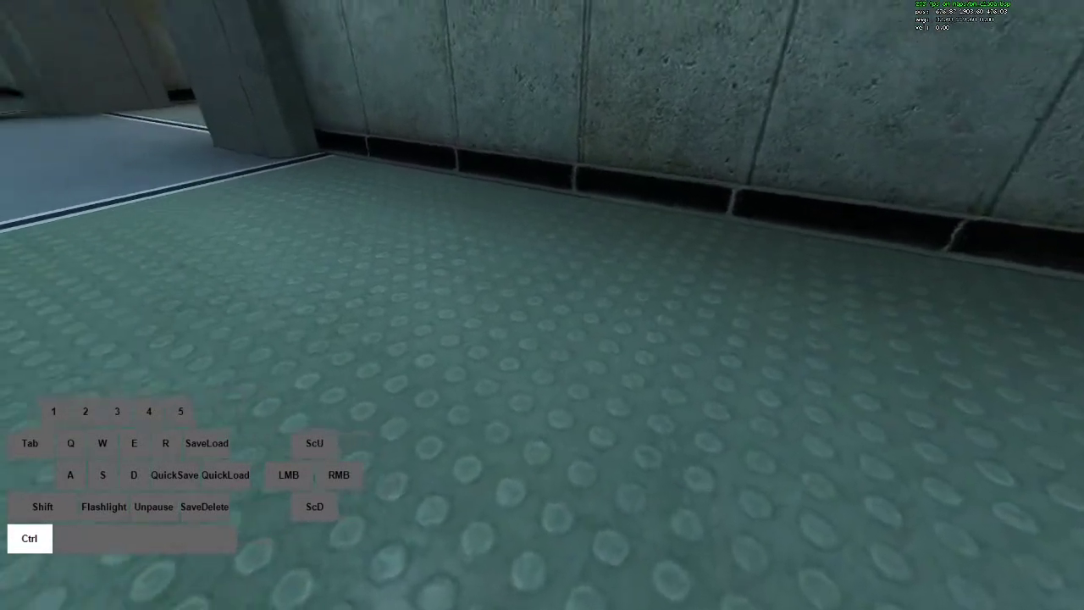
key(d)
key(a)
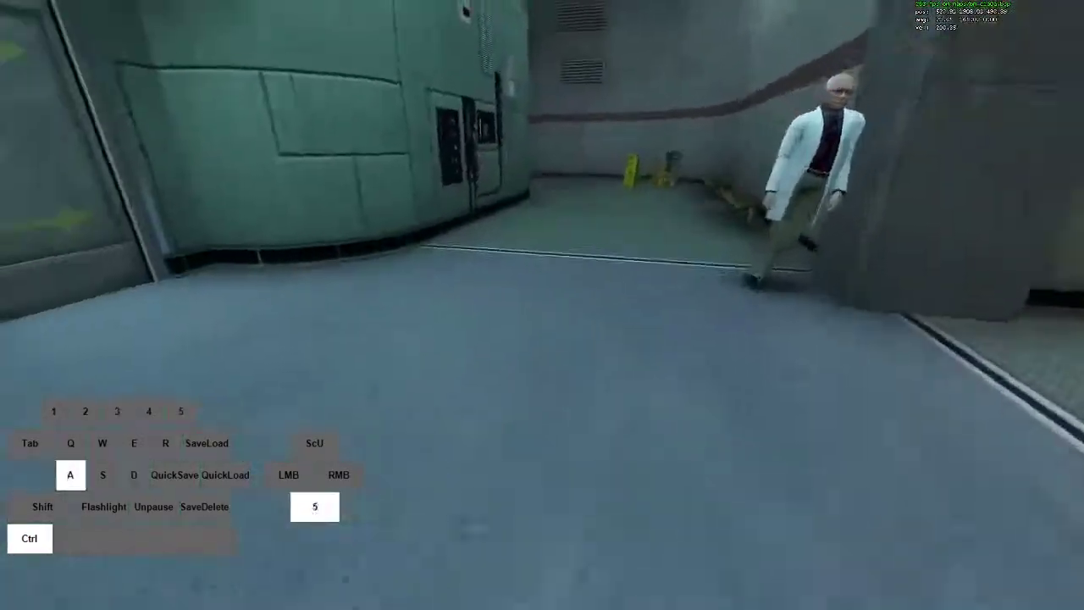
key(d)
scroll(542, 305, down, 1)
key(a)
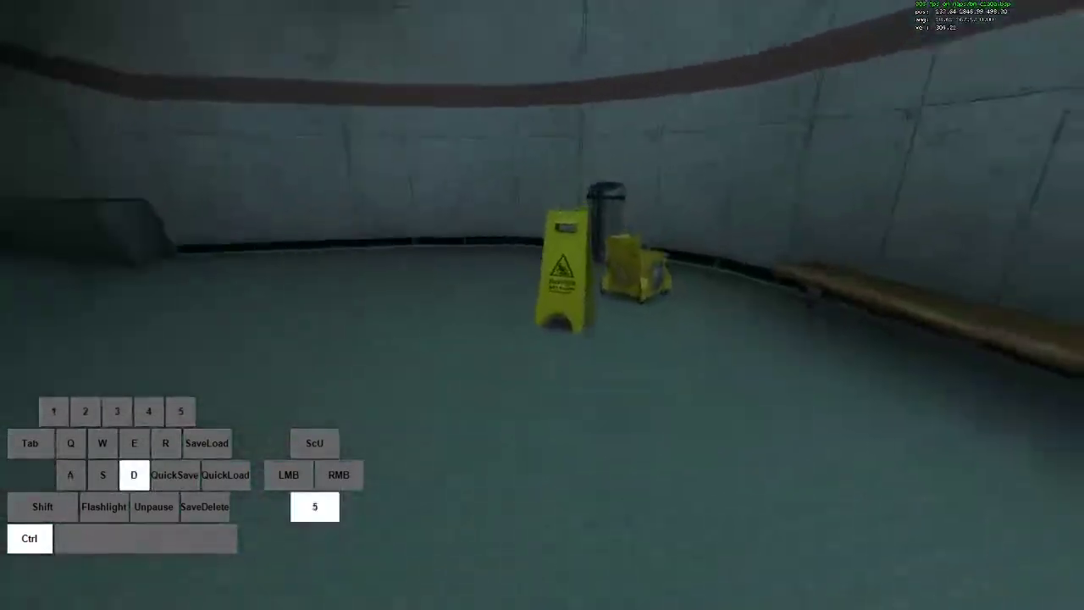
key(a)
scroll(541, 305, down, 1)
key(d)
key(a)
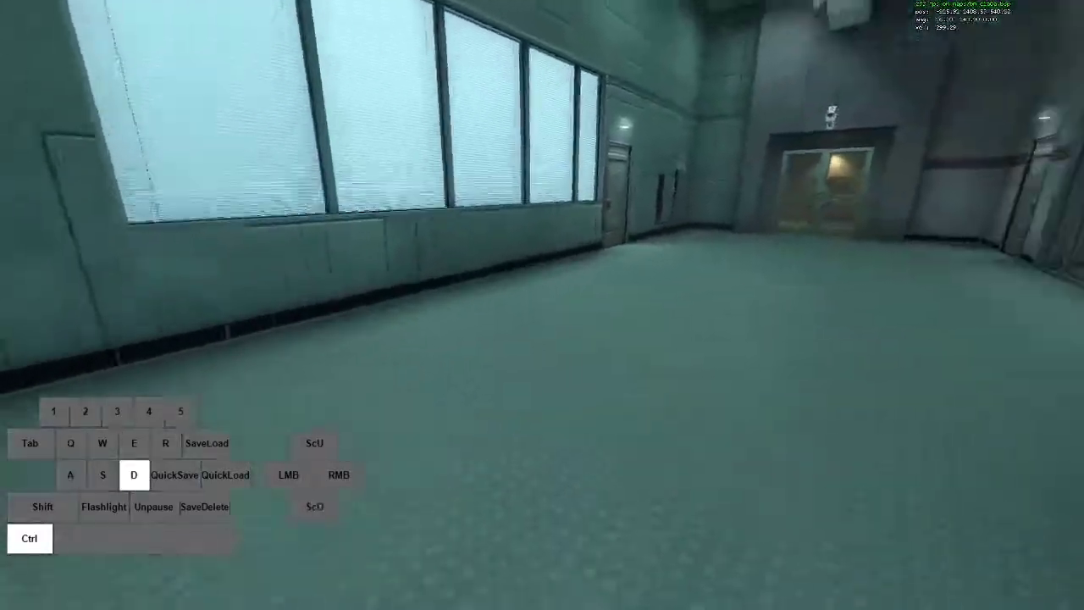
key(a)
scroll(542, 304, down, 1)
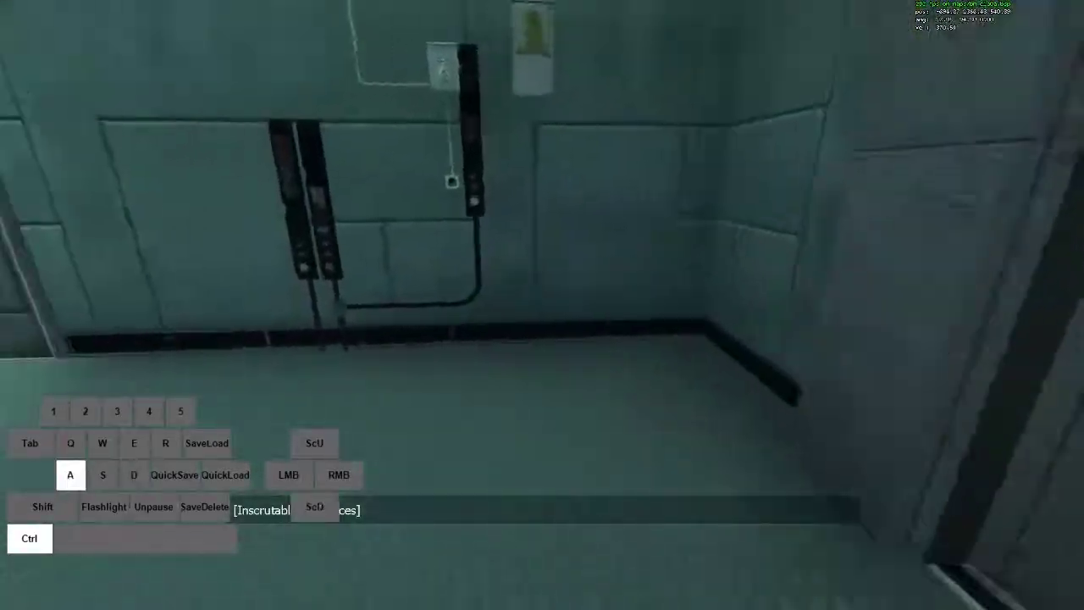
key(d)
scroll(542, 305, down, 1)
key(a)
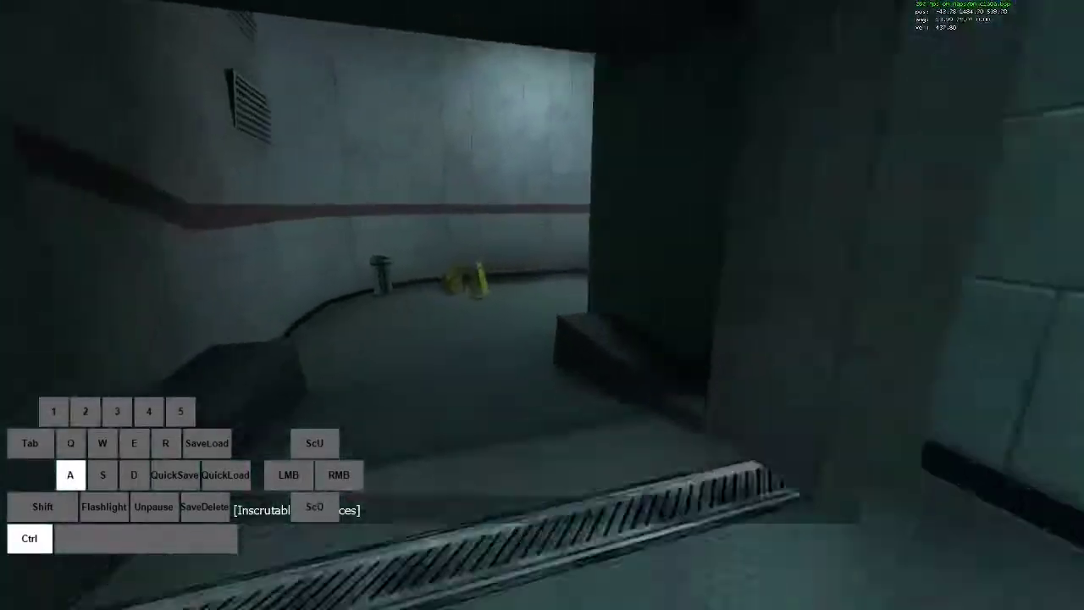
key(d)
scroll(541, 305, down, 1)
key(a)
key(d)
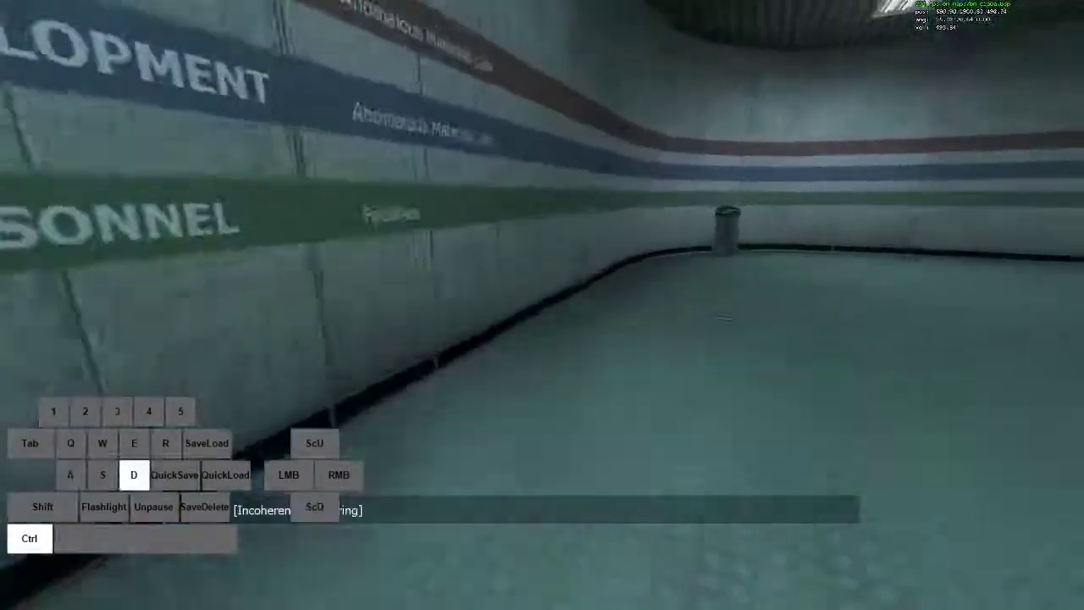
scroll(542, 305, down, 1)
key(a)
key(d)
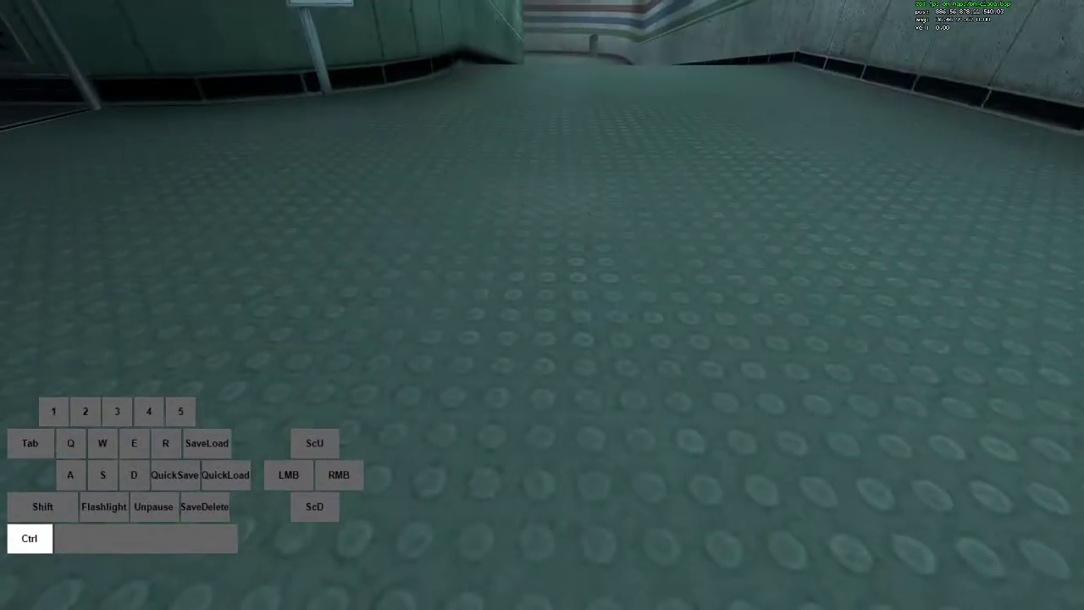
key(a)
scroll(542, 305, down, 6)
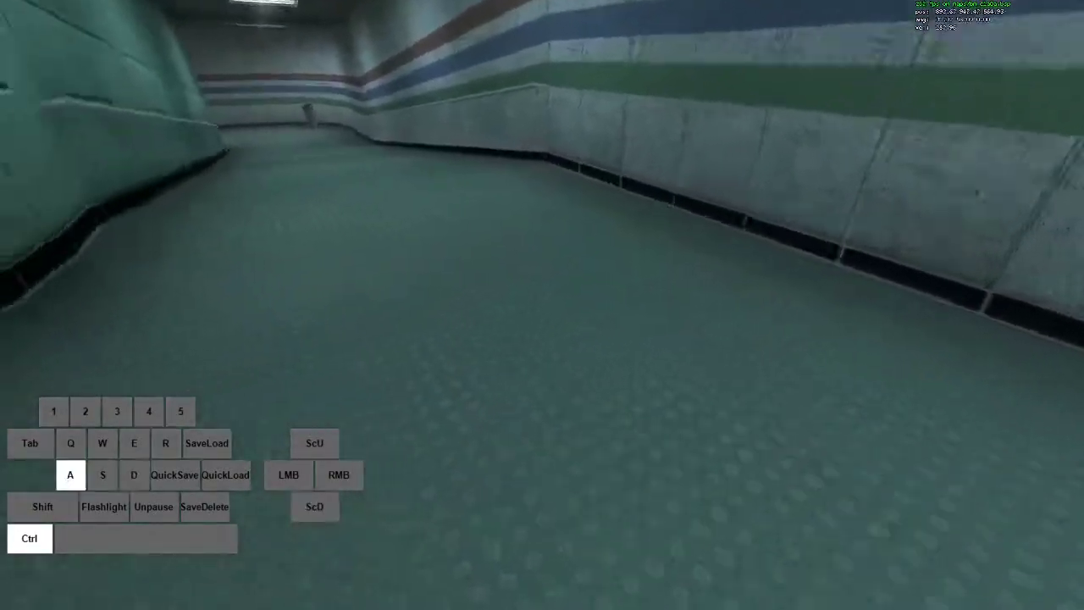
key(d)
key(a)
scroll(542, 305, down, 3)
key(d)
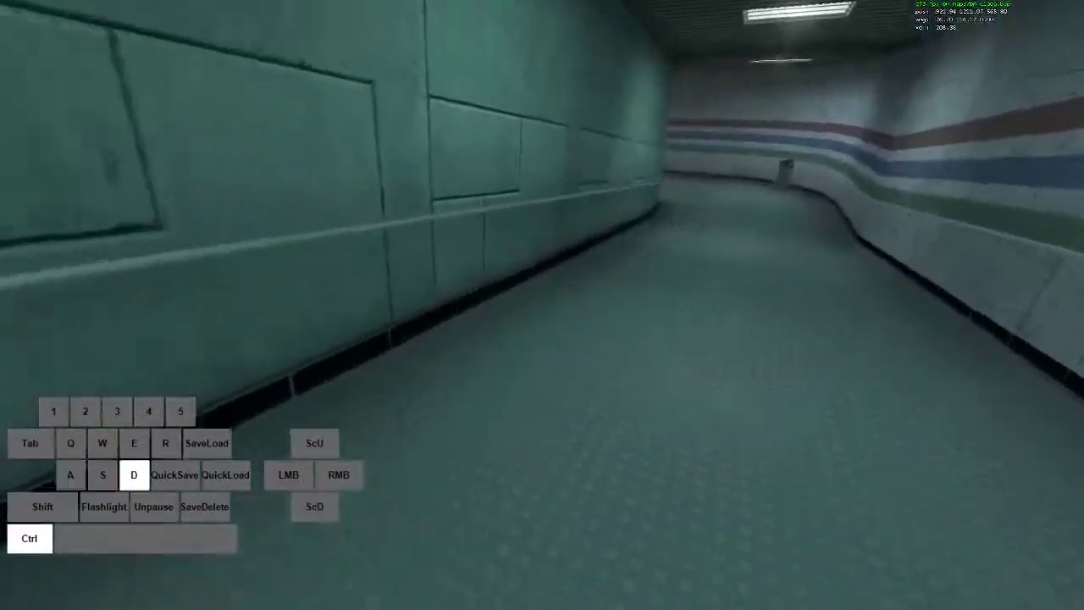
key(a)
scroll(541, 304, down, 5)
key(d)
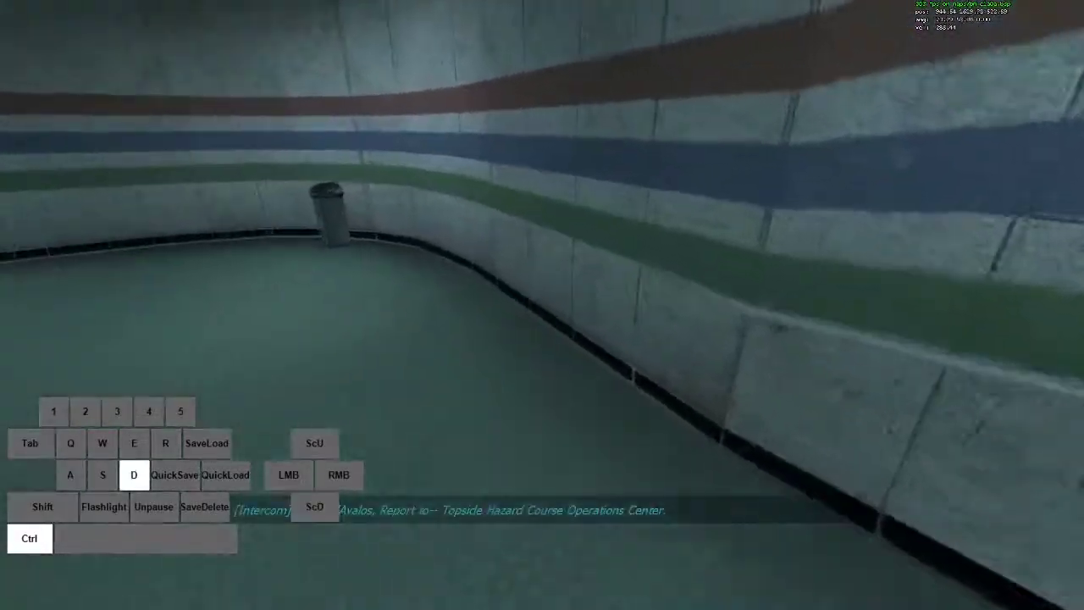
key(a)
scroll(541, 305, down, 3)
key(d)
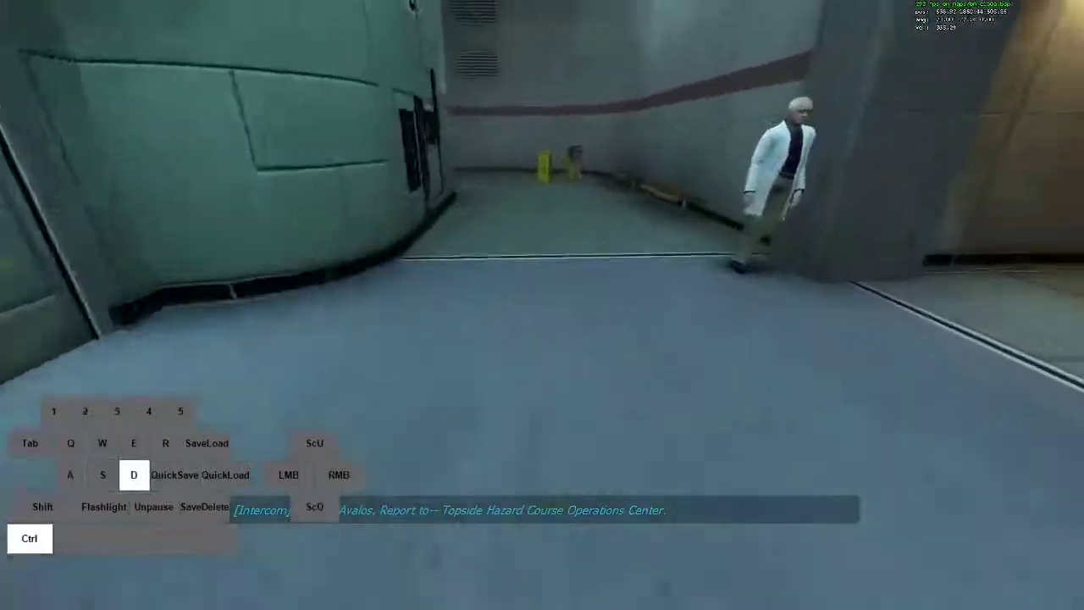
key(a)
scroll(542, 305, down, 3)
key(d)
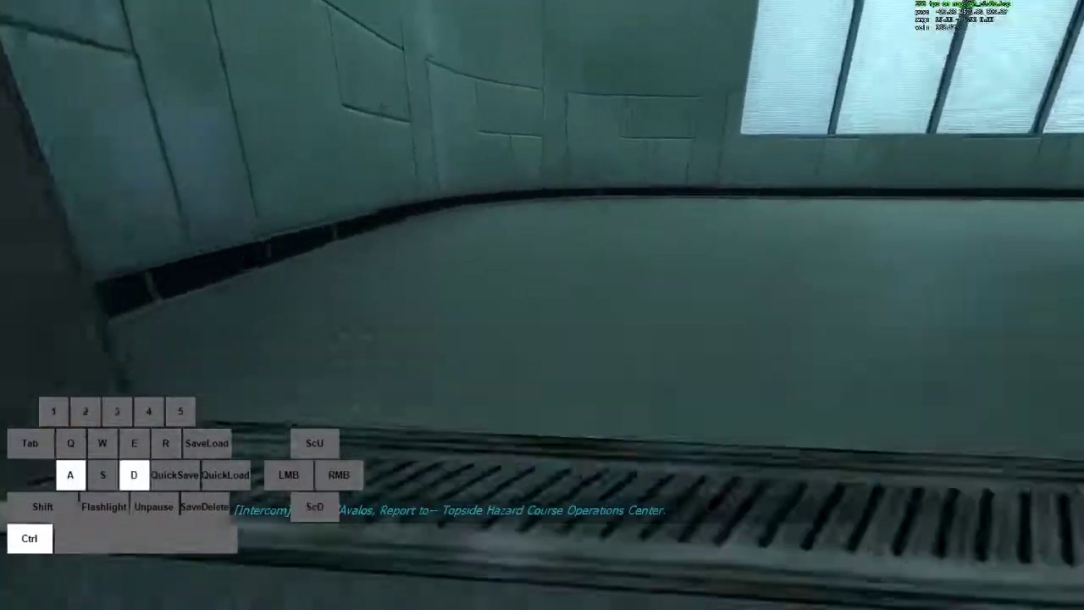
scroll(542, 305, down, 5)
key(a)
scroll(542, 305, down, 2)
key(d)
key(a)
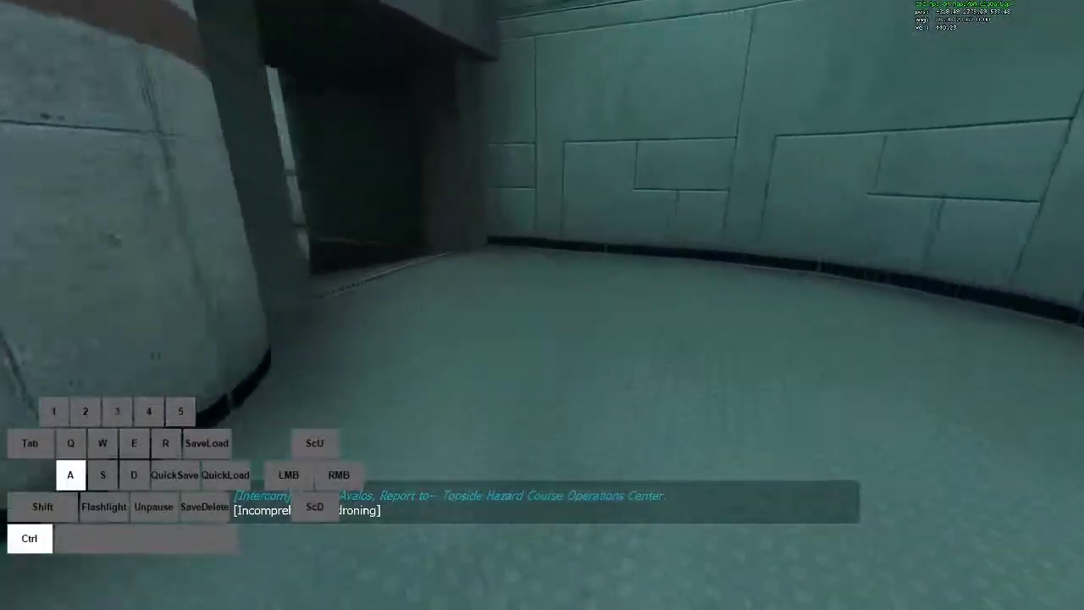
key(d)
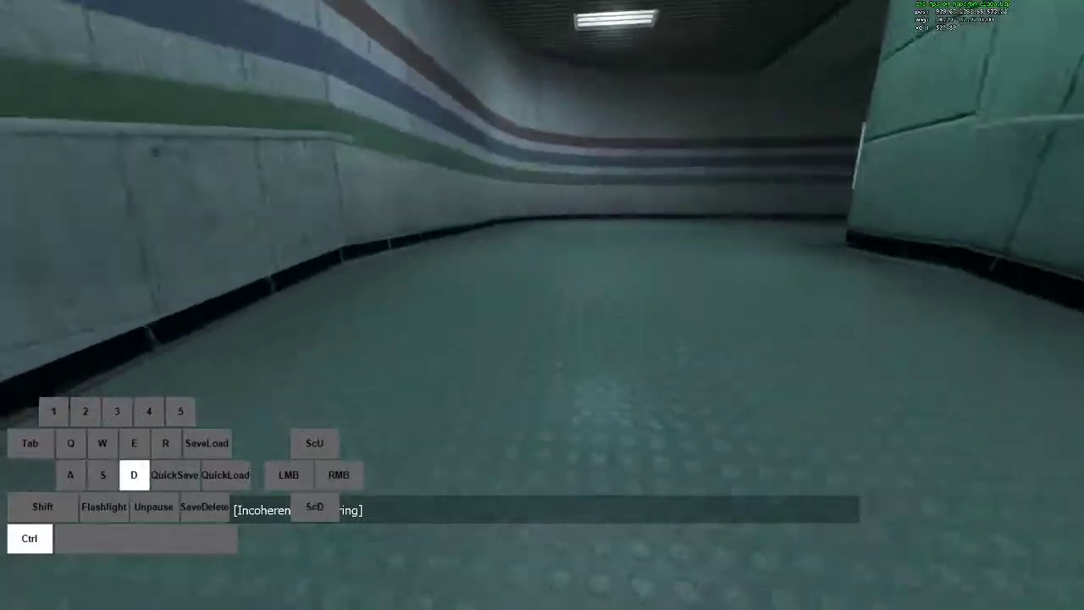
scroll(542, 304, down, 1)
key(a)
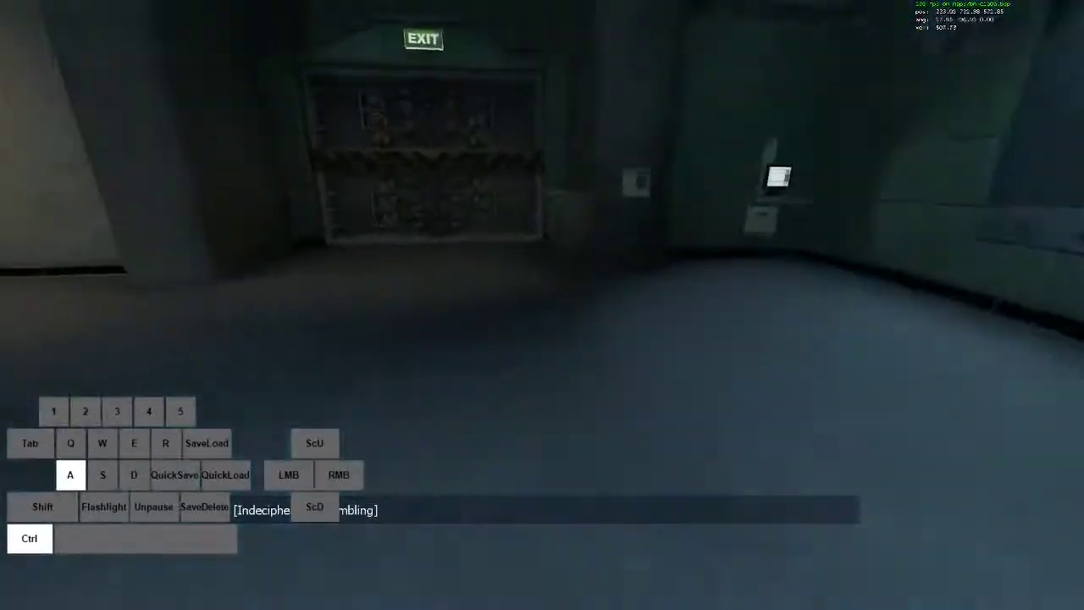
scroll(542, 305, down, 1)
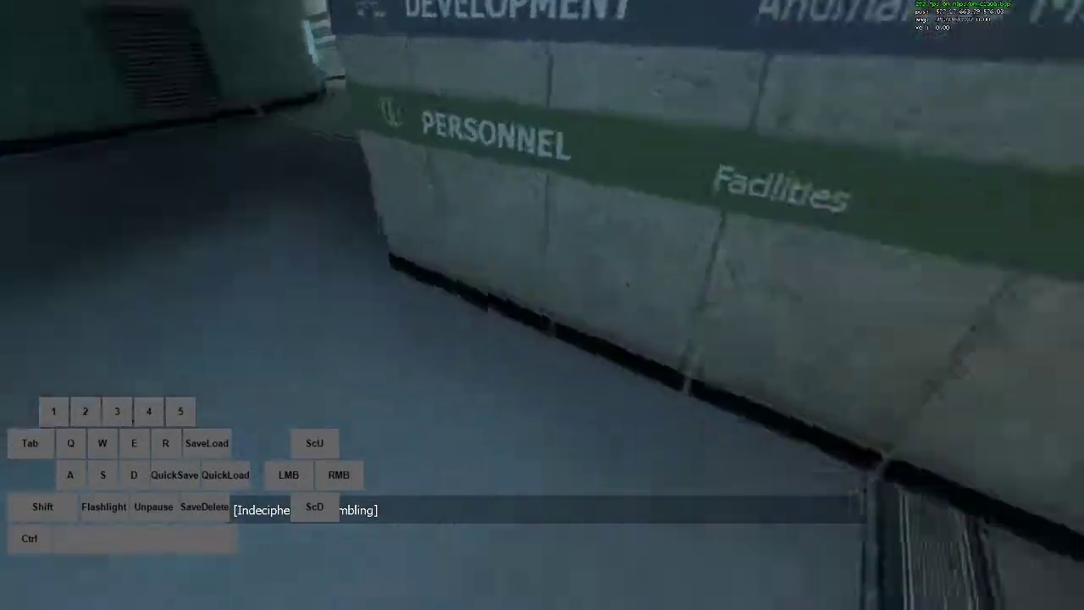
key(ctrl)
key(a)
key(d)
scroll(542, 305, down, 1)
key(a)
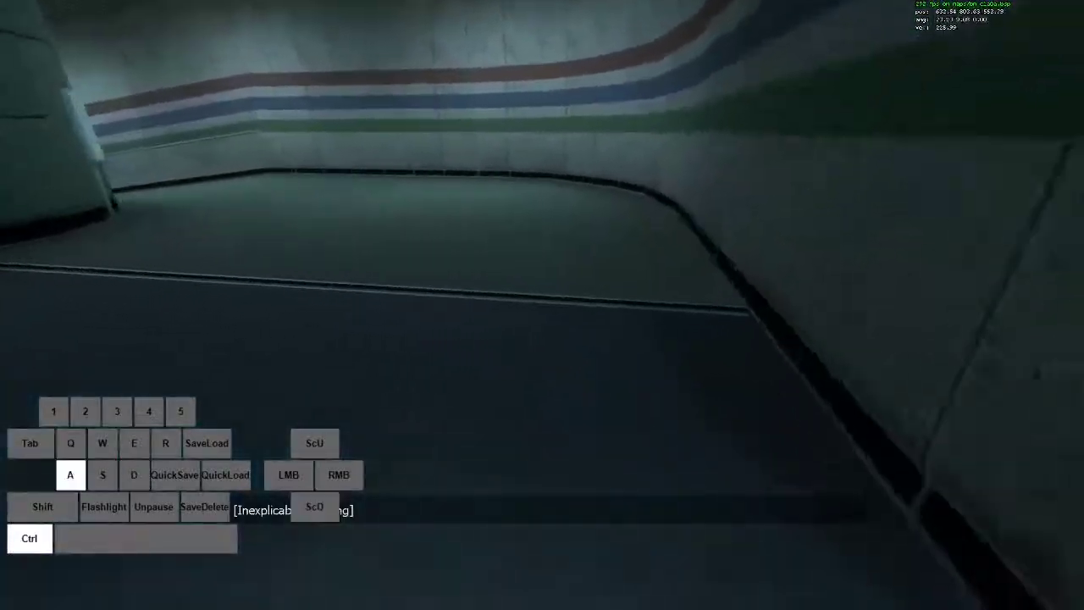
key(d)
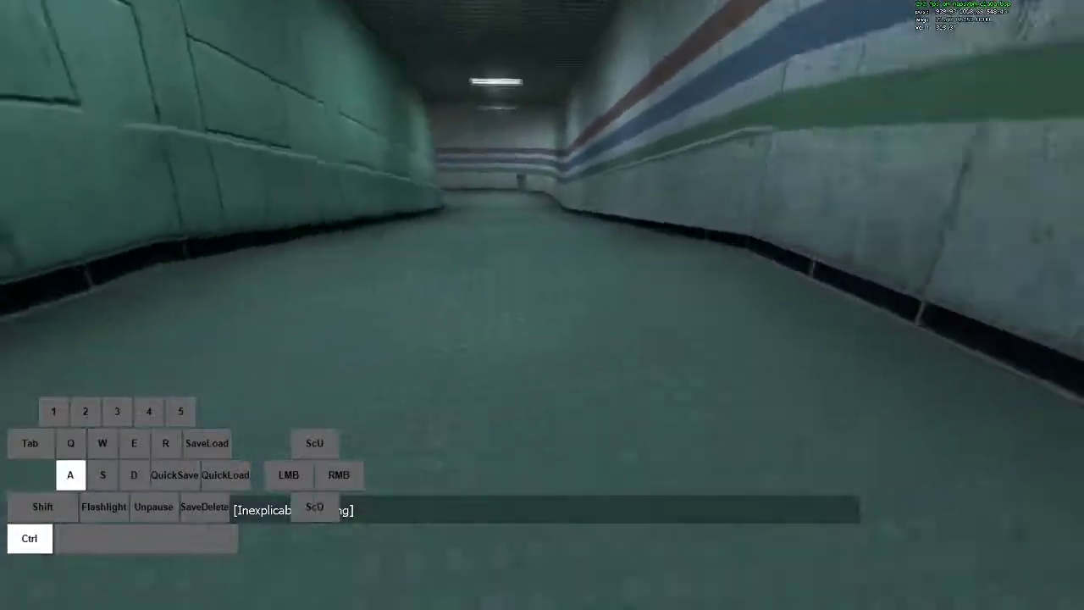
key(d)
scroll(542, 305, down, 1)
key(a)
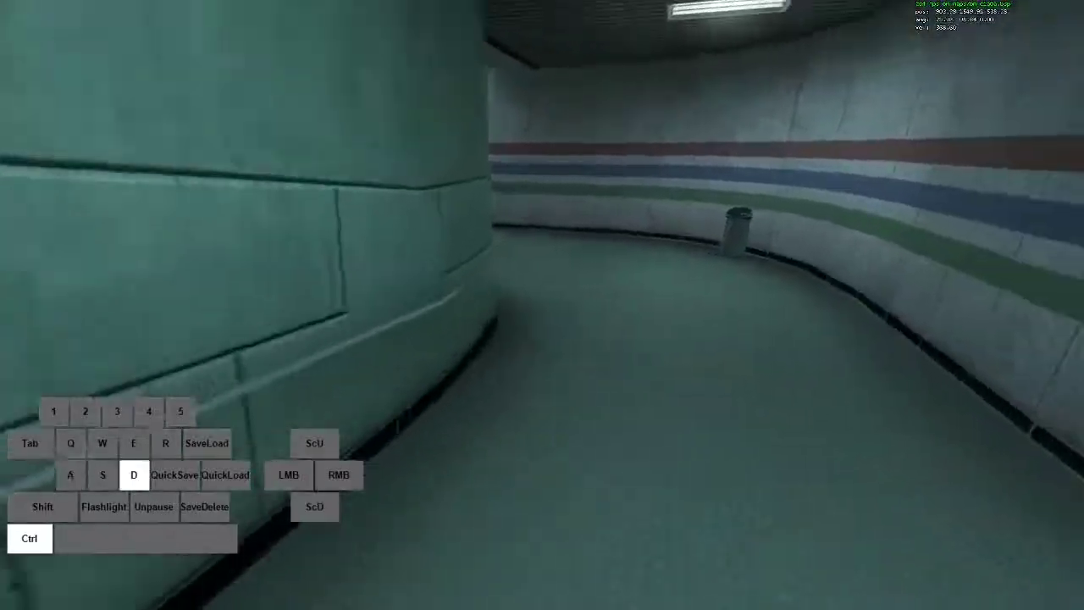
key(a)
scroll(542, 305, down, 1)
key(d)
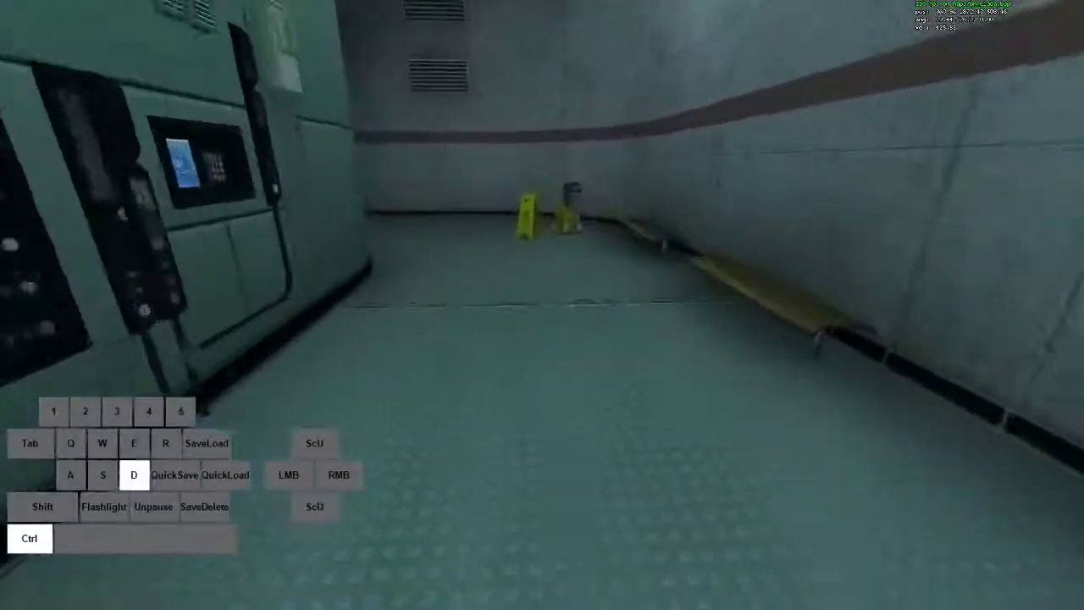
key(d)
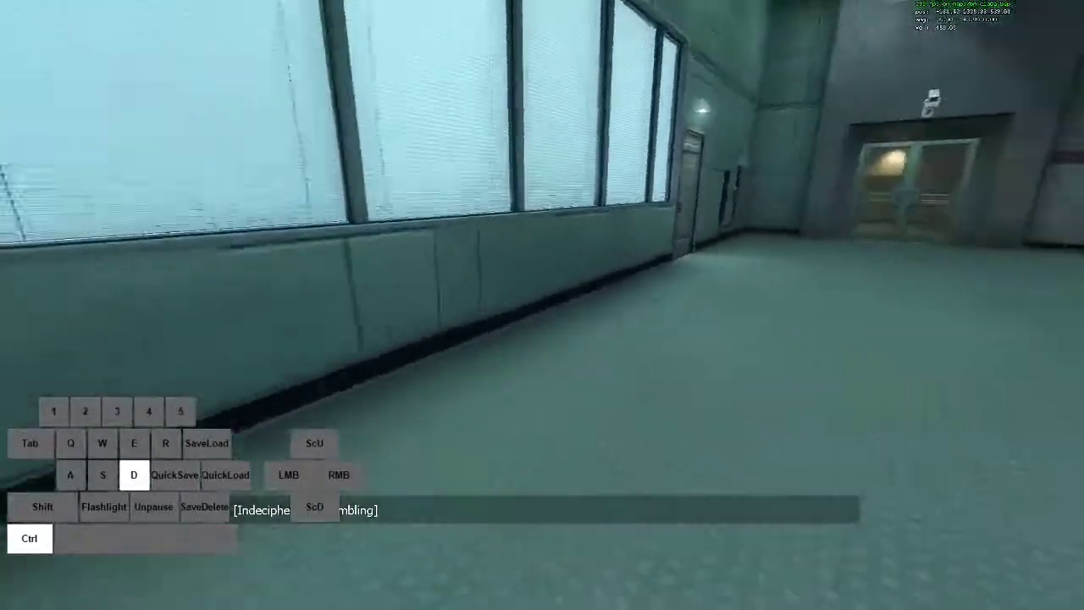
key(a)
scroll(542, 305, down, 1)
key(w)
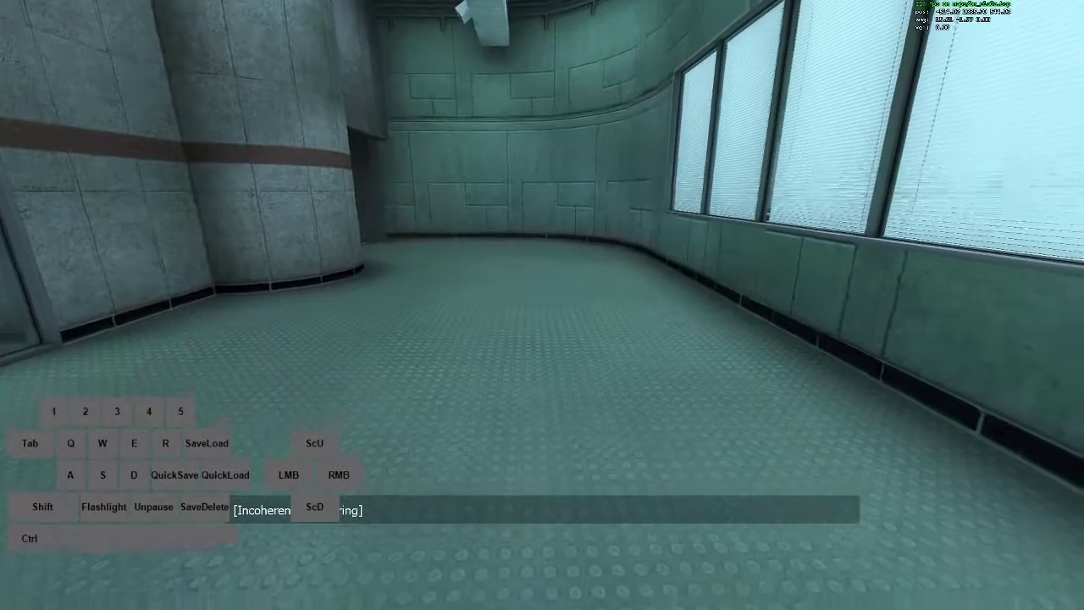
key(w)
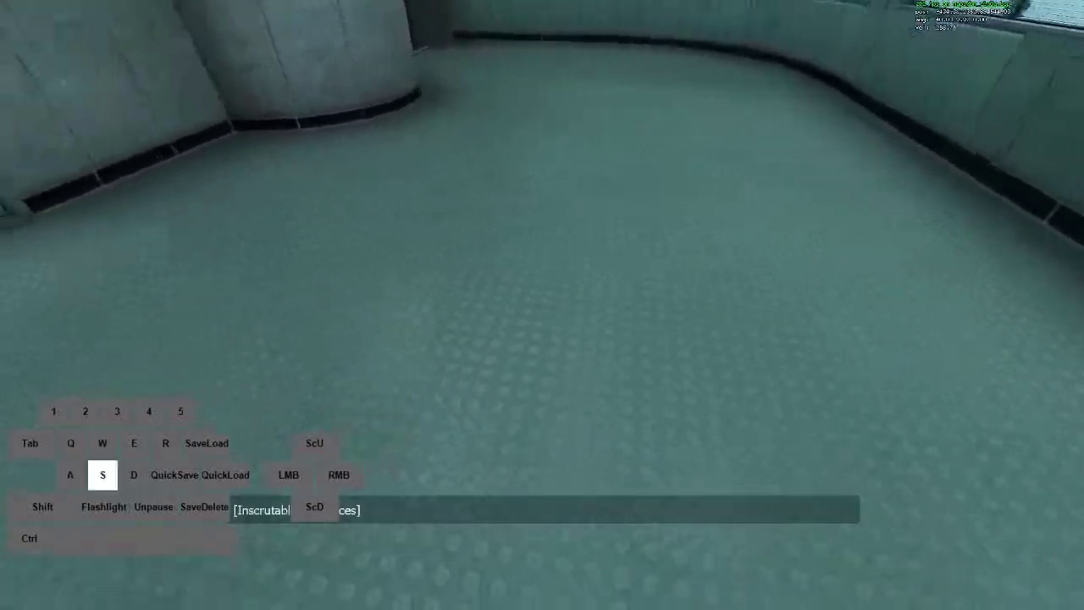
key(s)
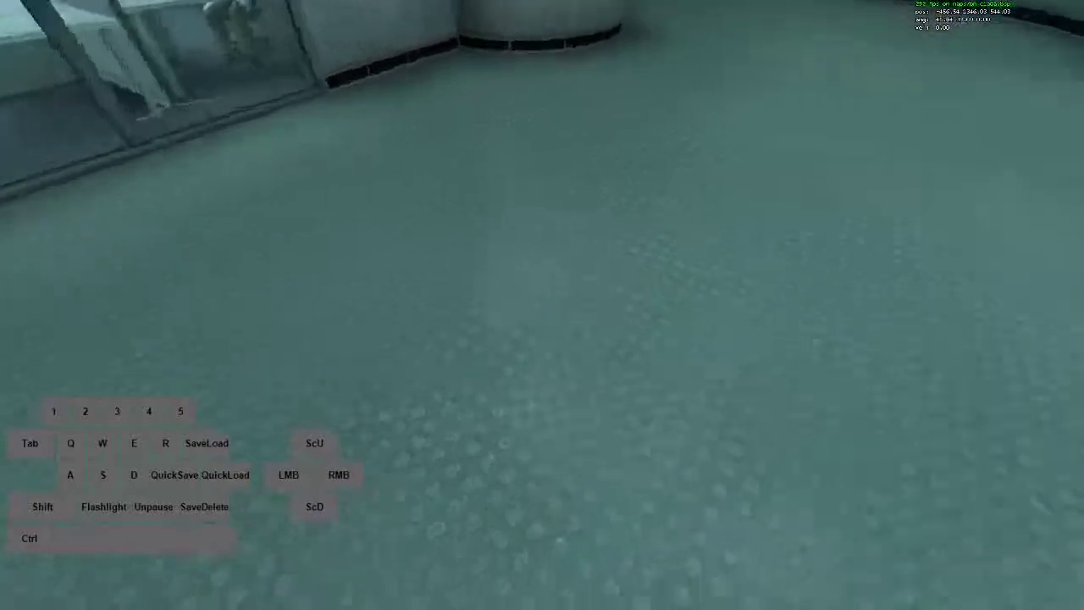
key(d)
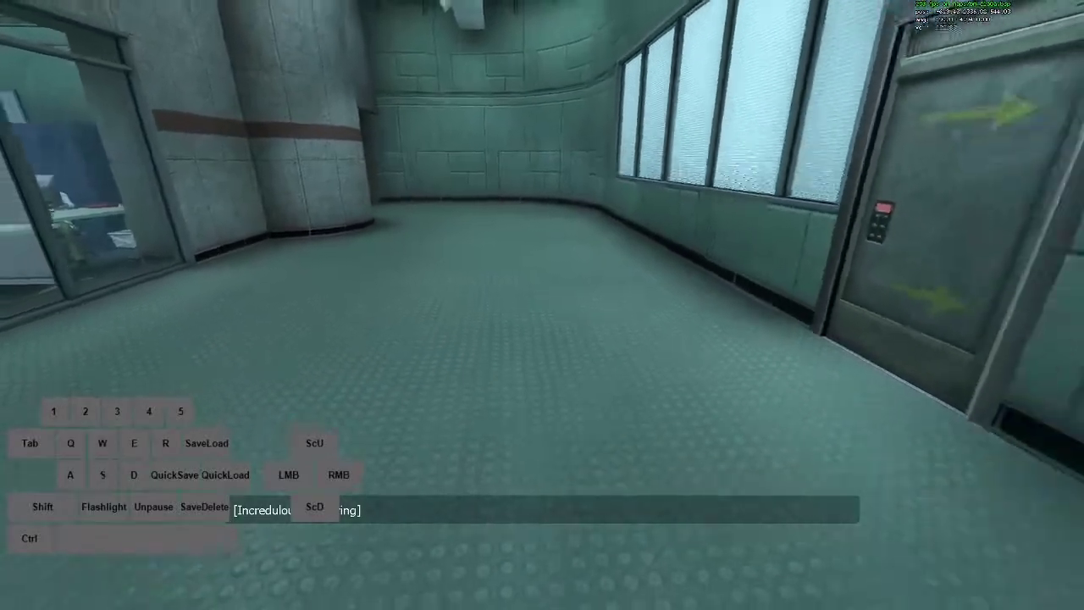
key(ctrl)
key(a)
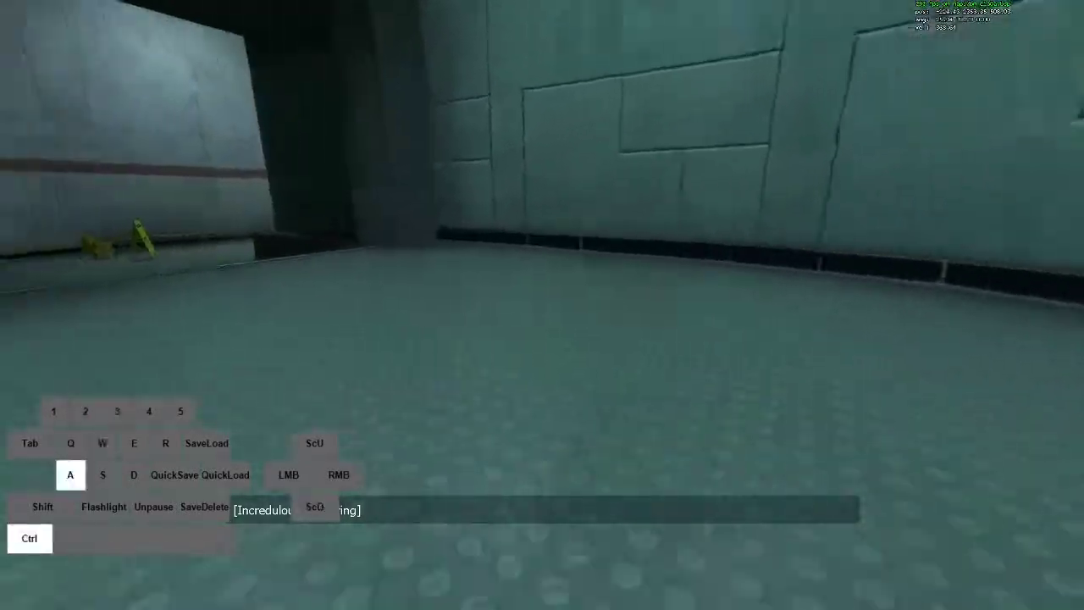
key(d)
key(a)
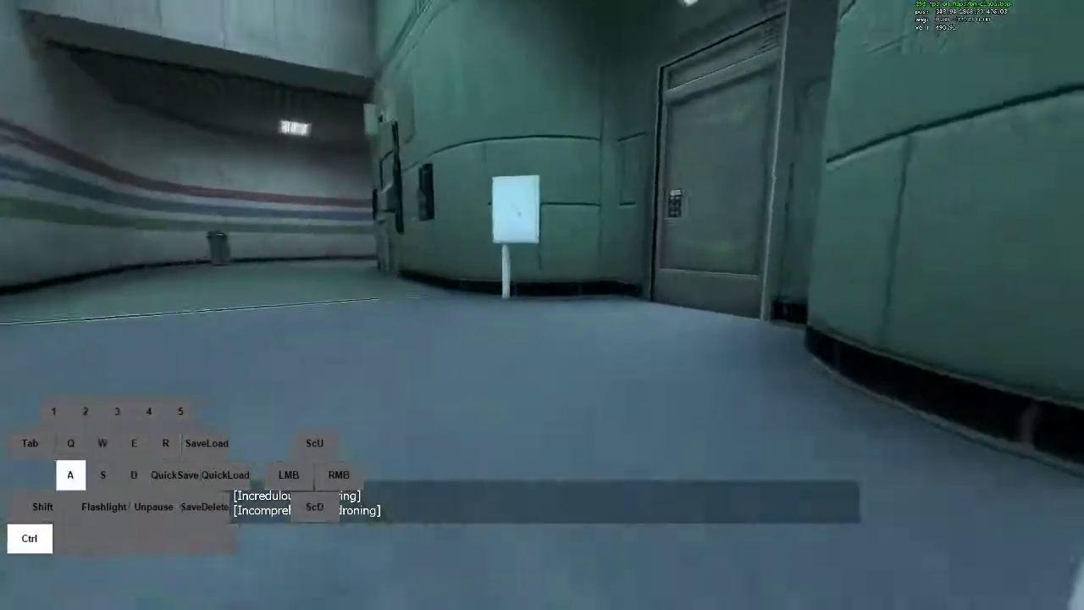
key(d)
key(a)
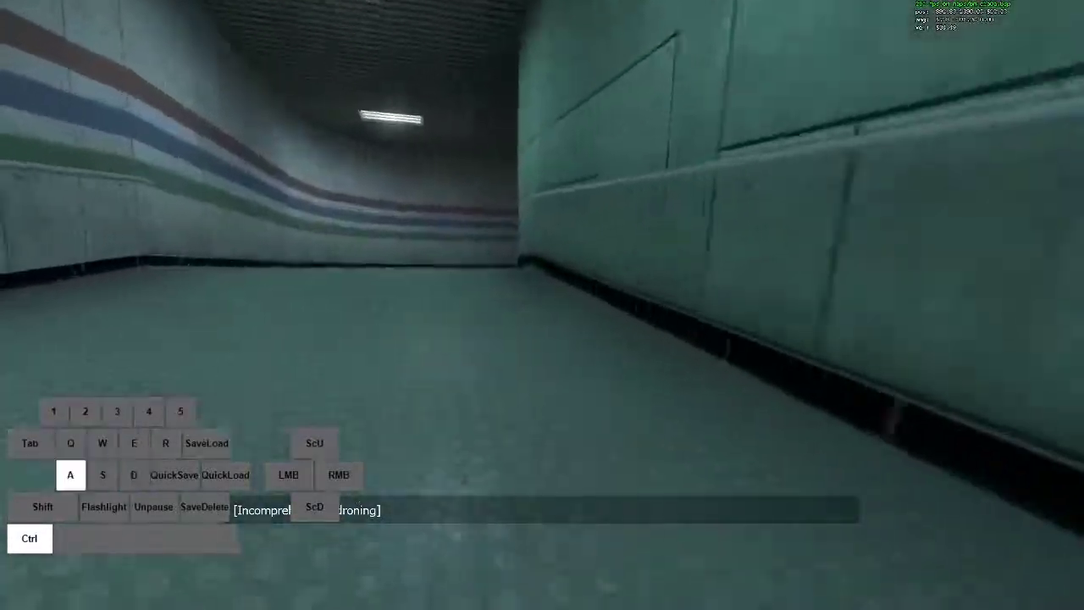
key(d)
key(a)
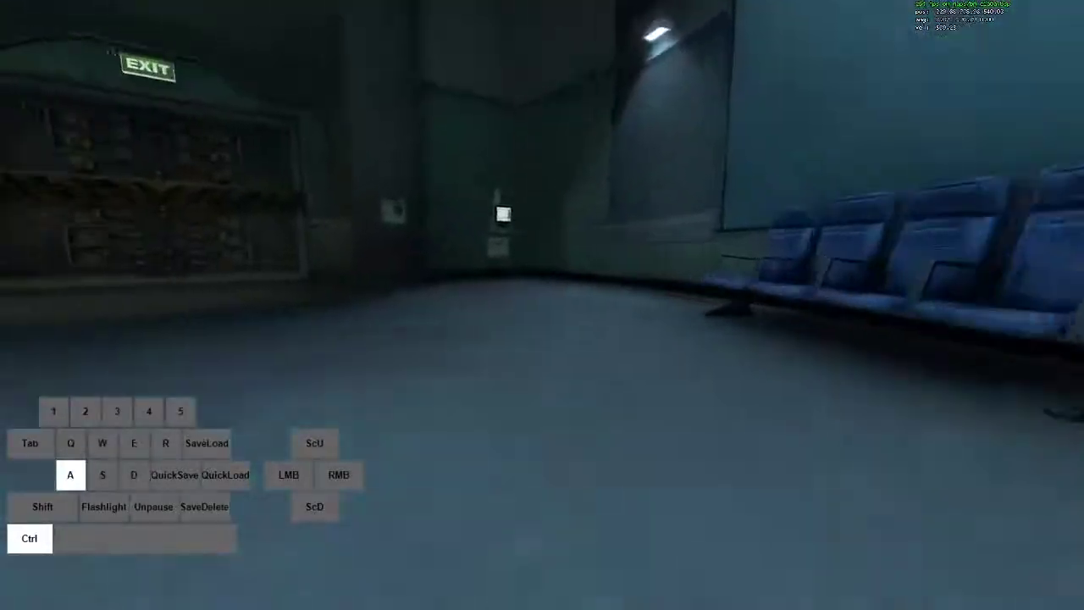
key(w)
key(d)
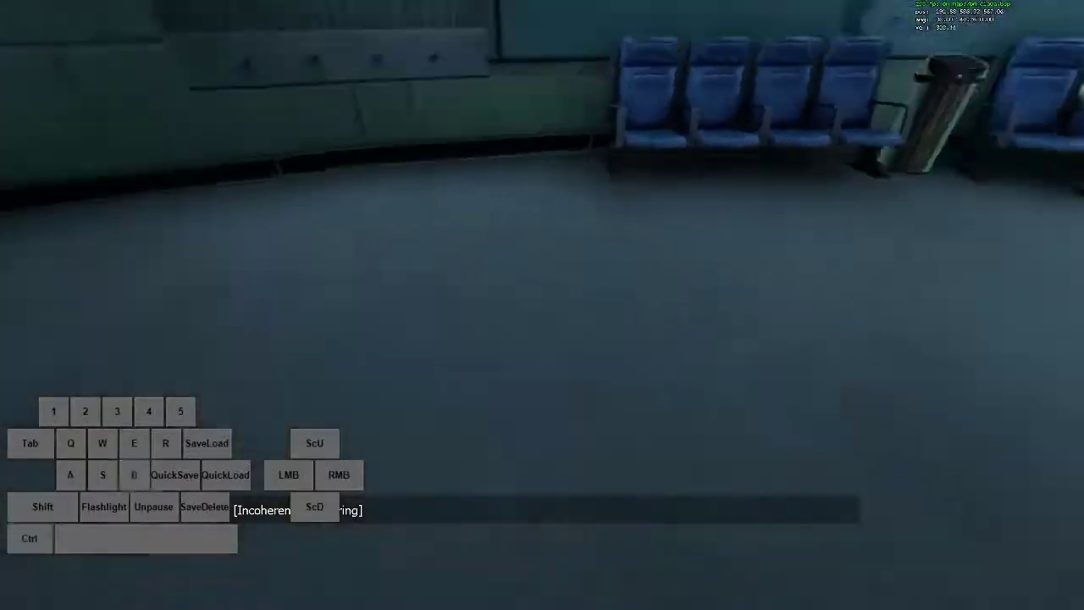
key(a)
key(d)
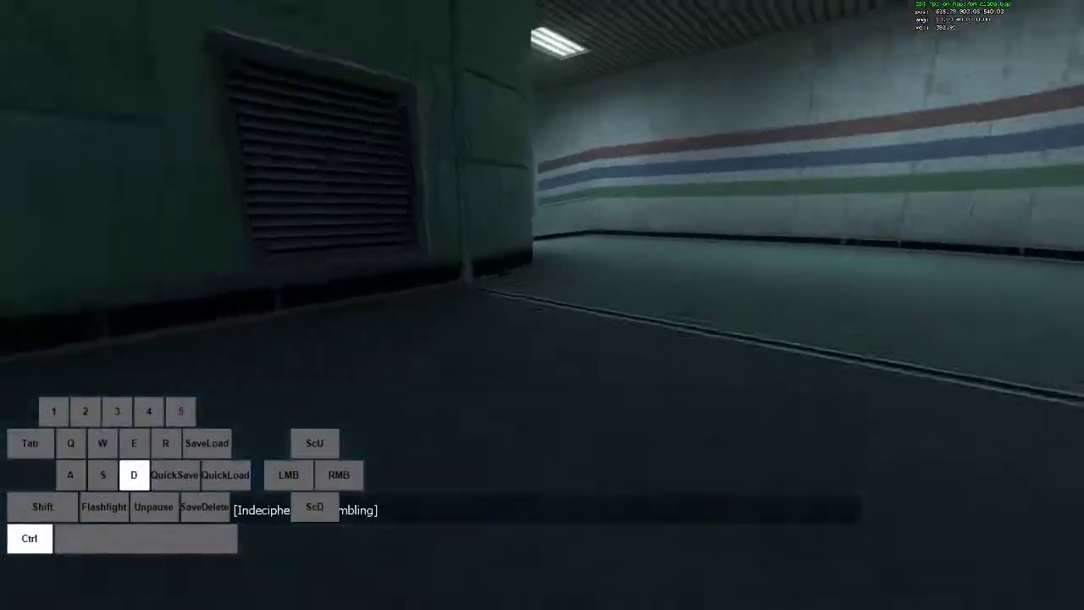
key(a)
key(d)
key(a)
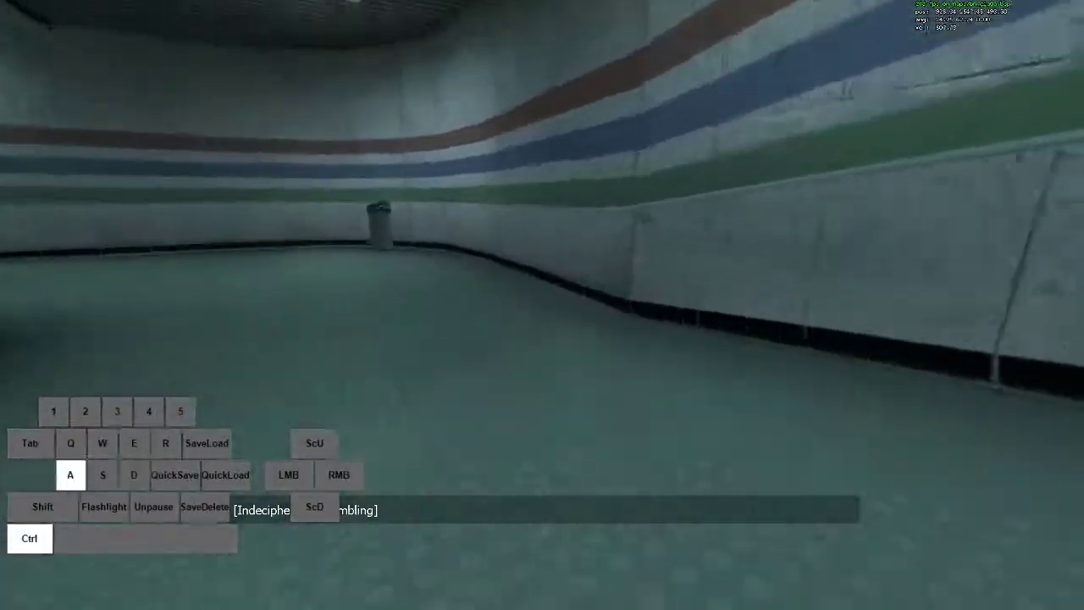
key(d)
key(a)
key(d)
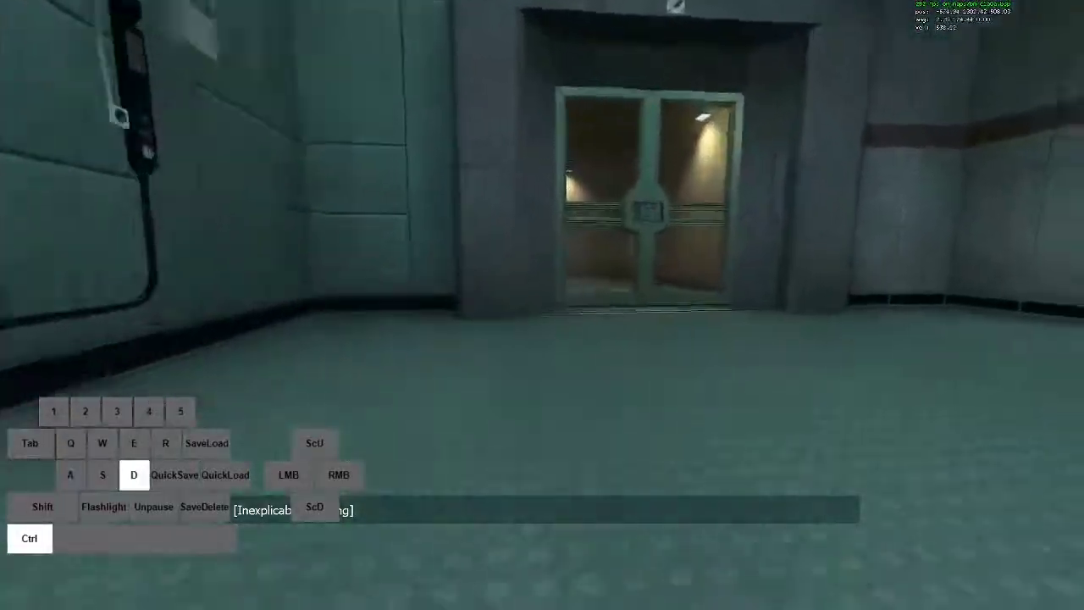
key(w)
key(d)
key(a)
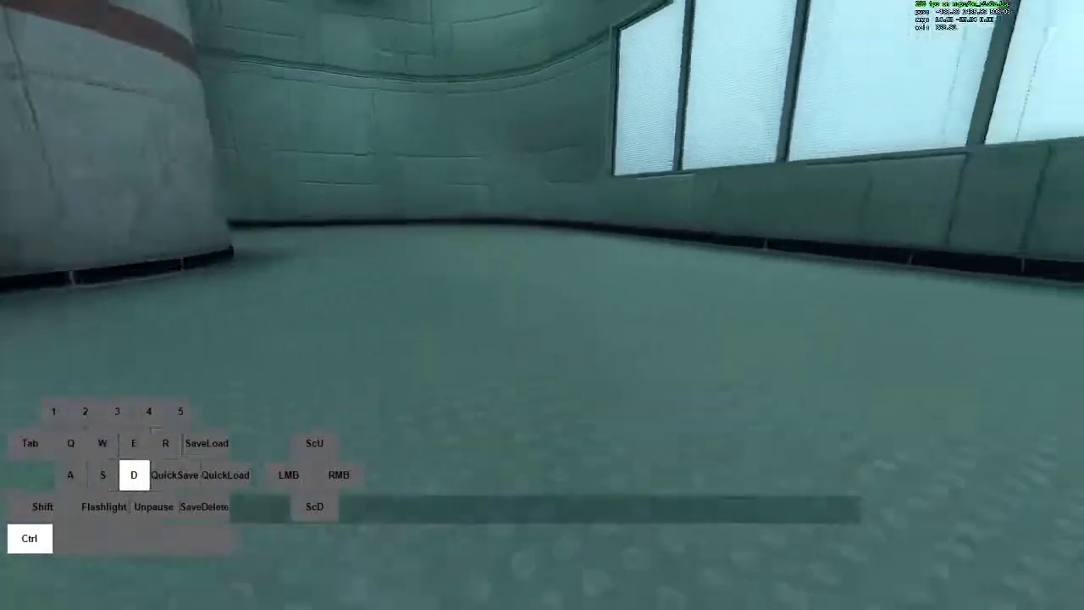
key(d)
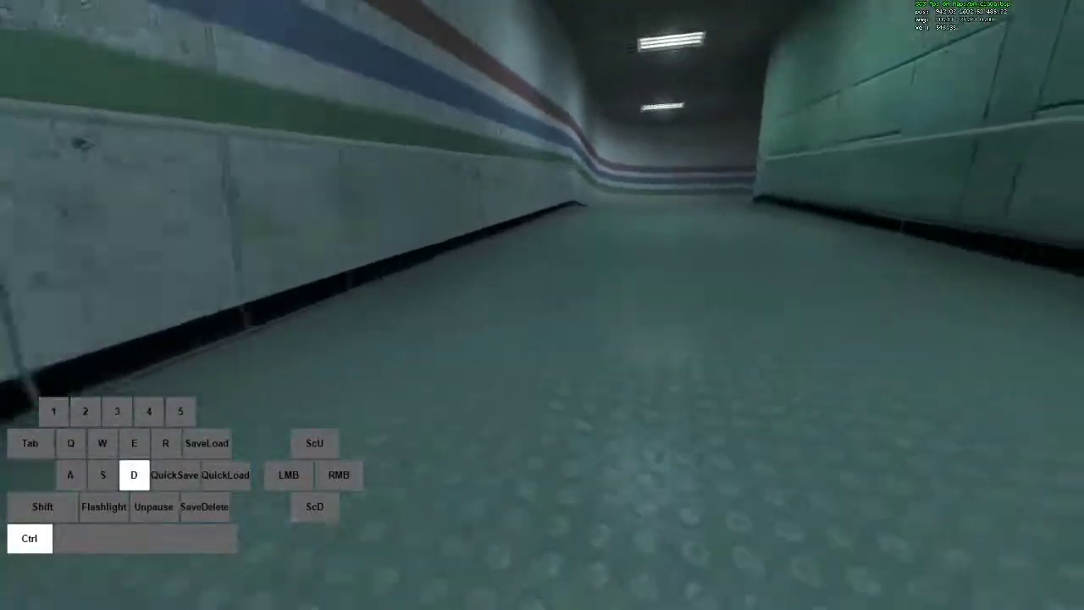
key(a)
key(d)
key(a)
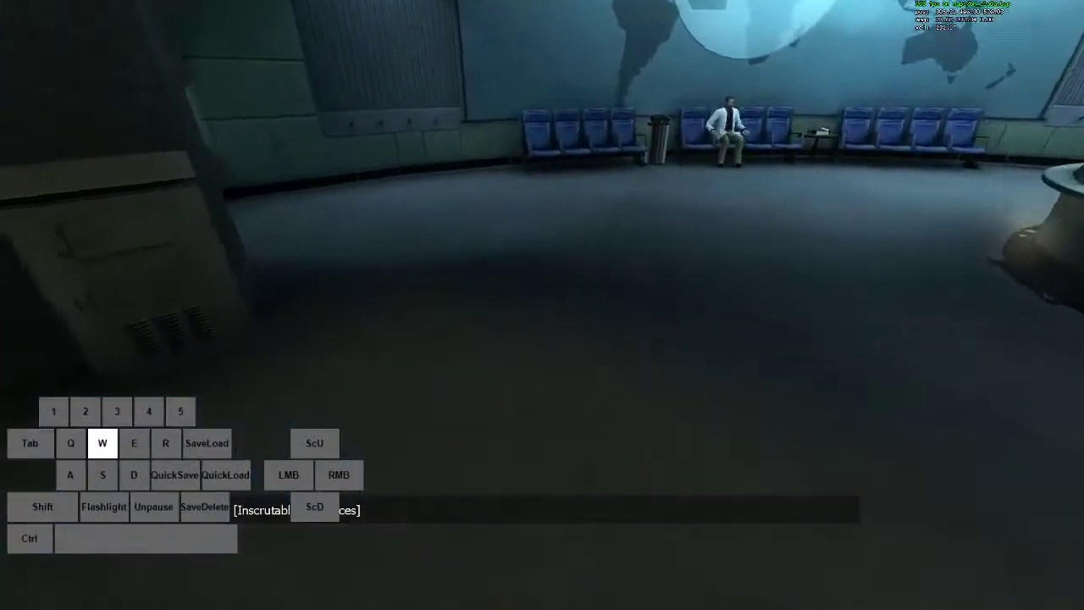
key(a)
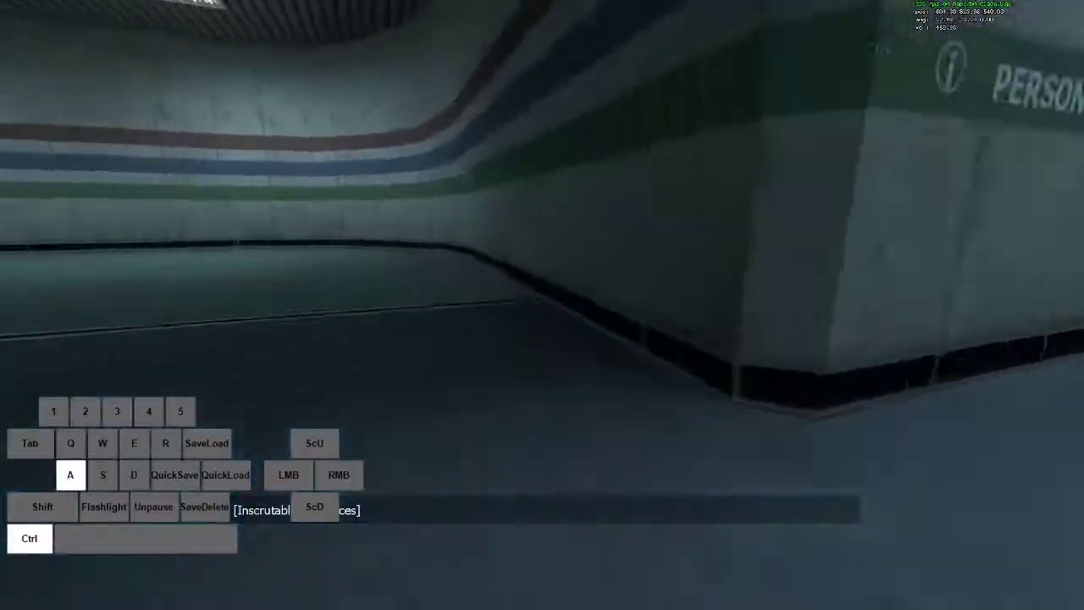
key(d)
key(a)
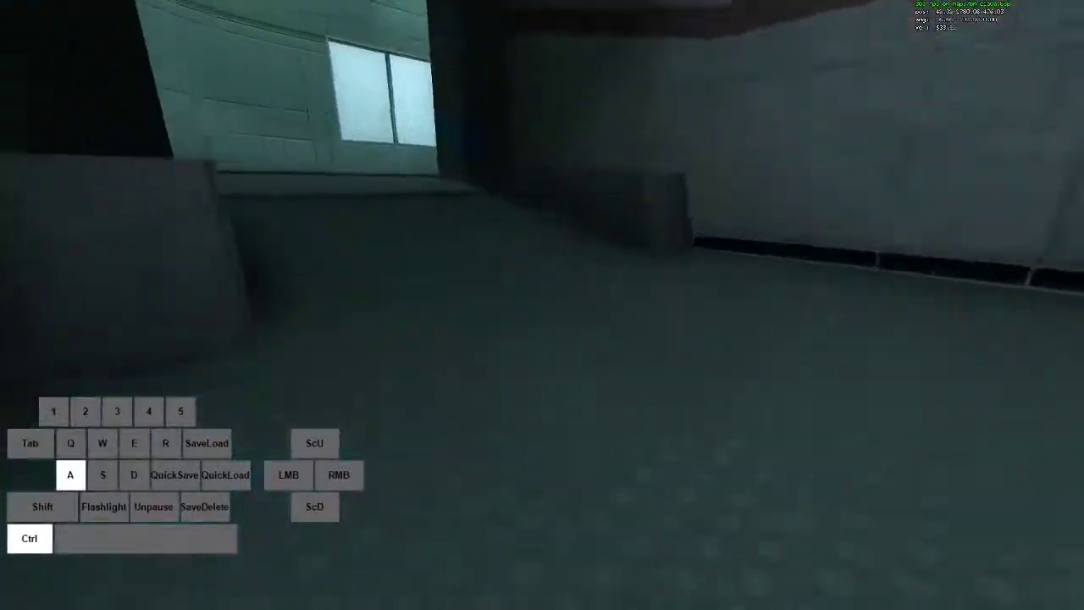
key(w)
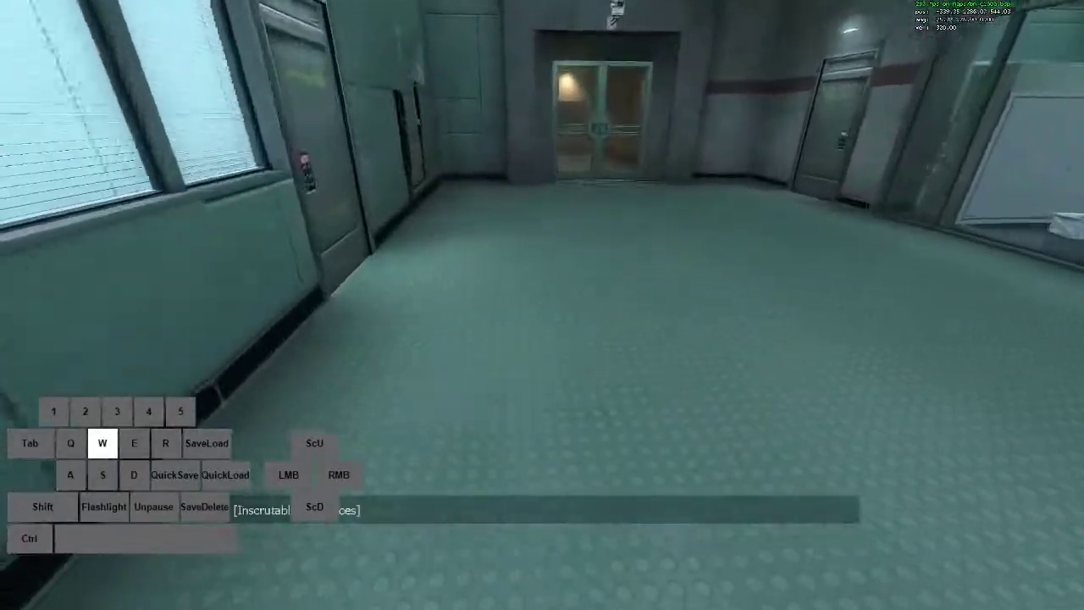
key(a)
key(w)
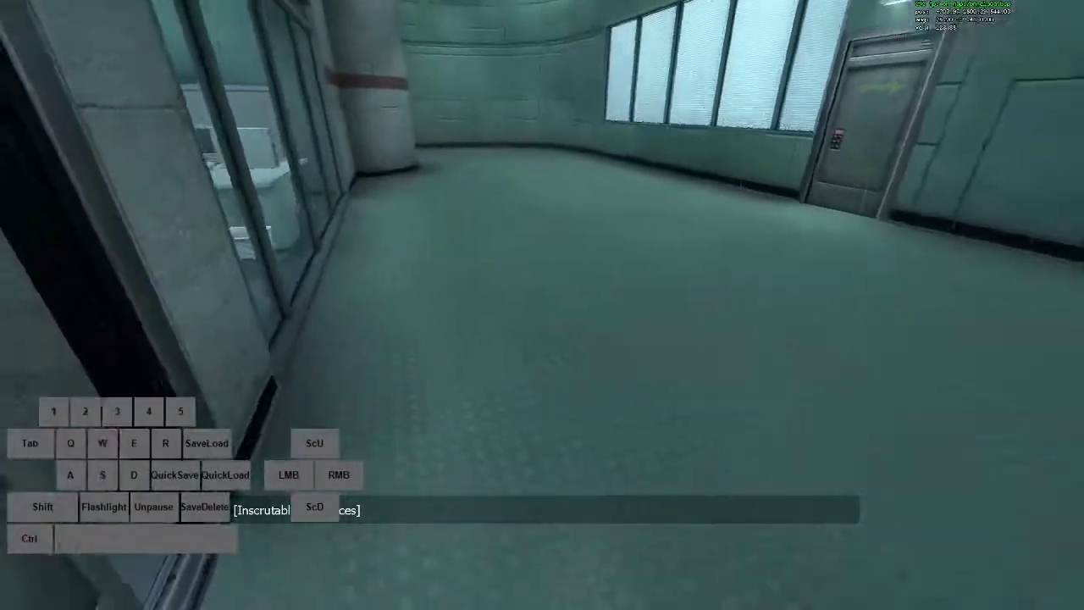
key(s)
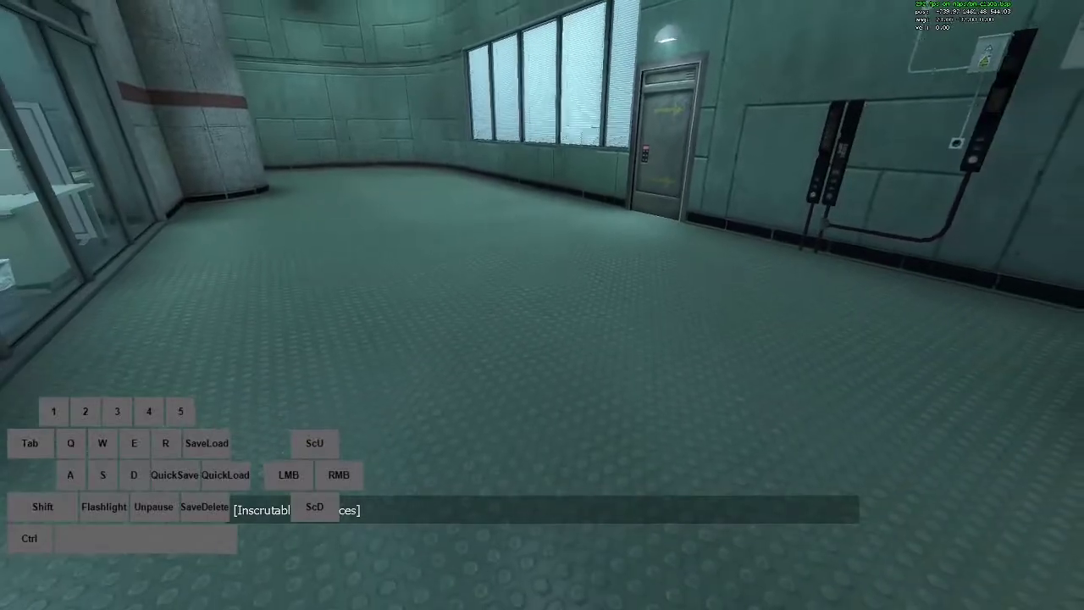
key(a)
key(ctrl)
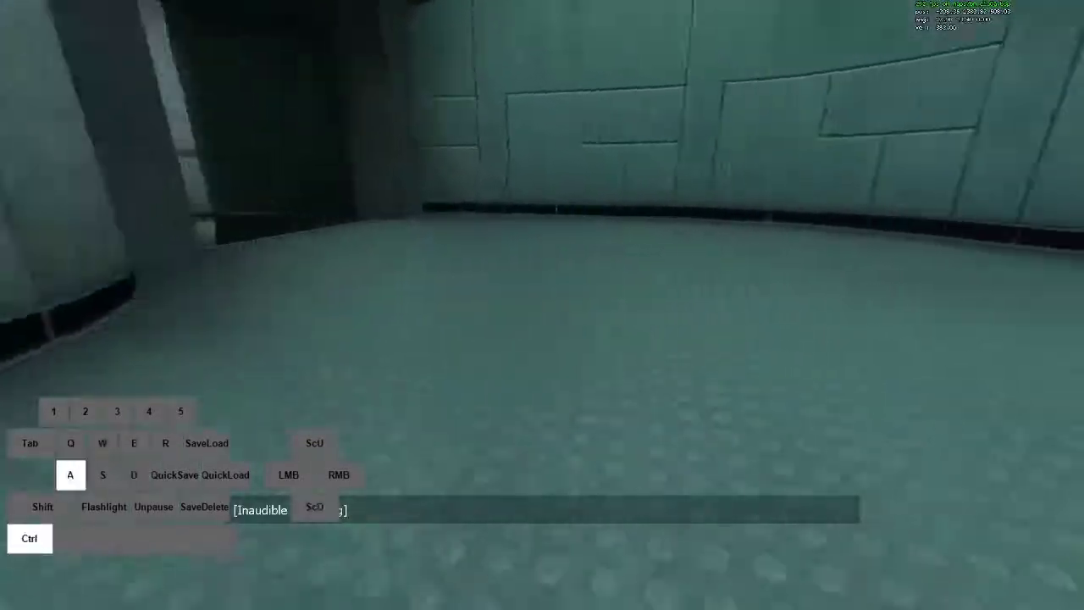
key(d)
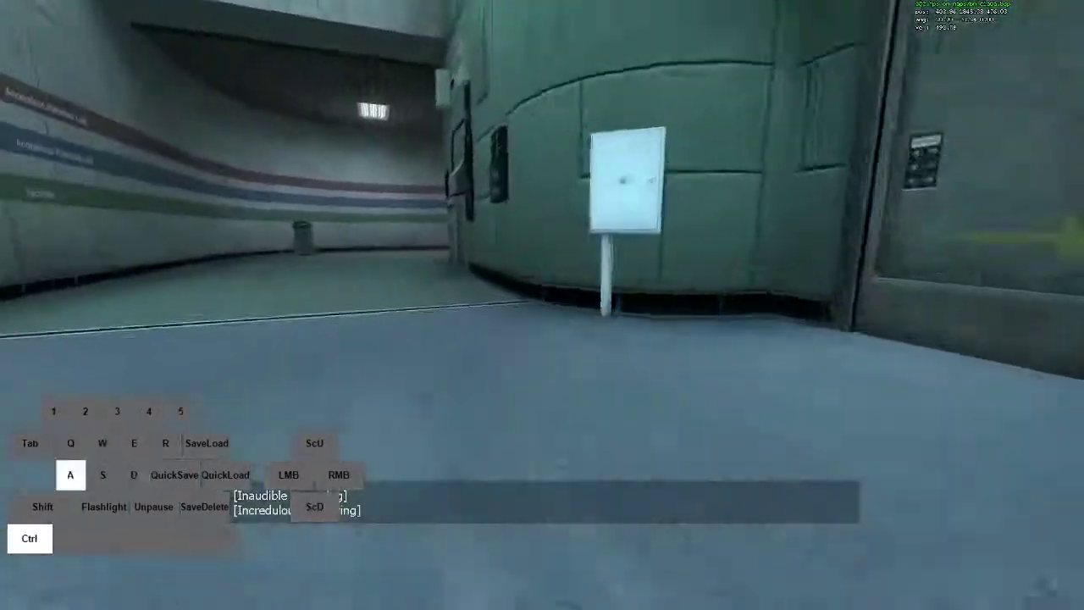
key(a)
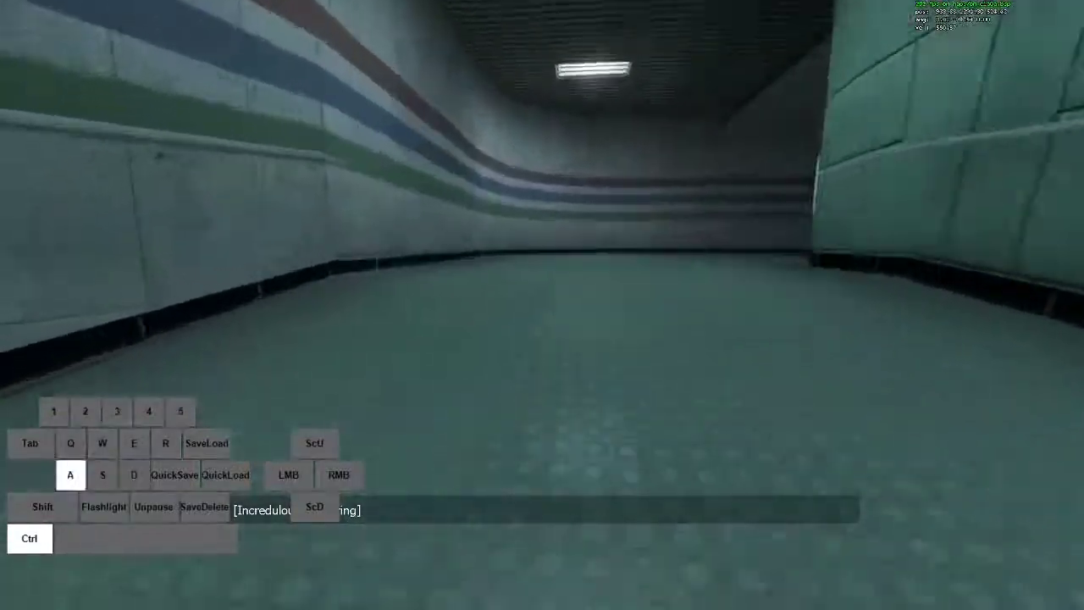
key(d)
key(a)
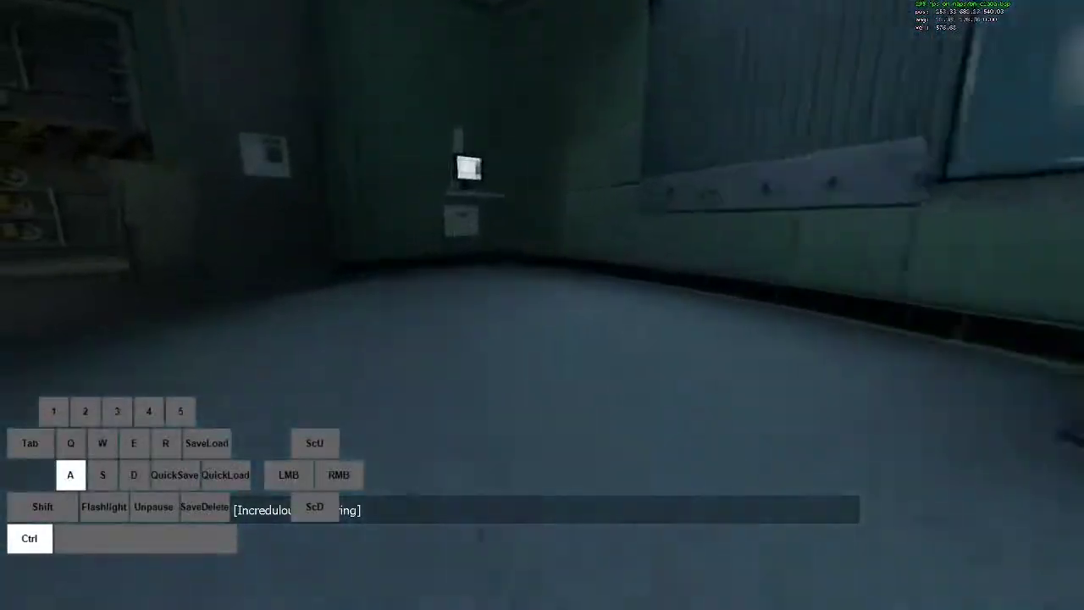
key(w)
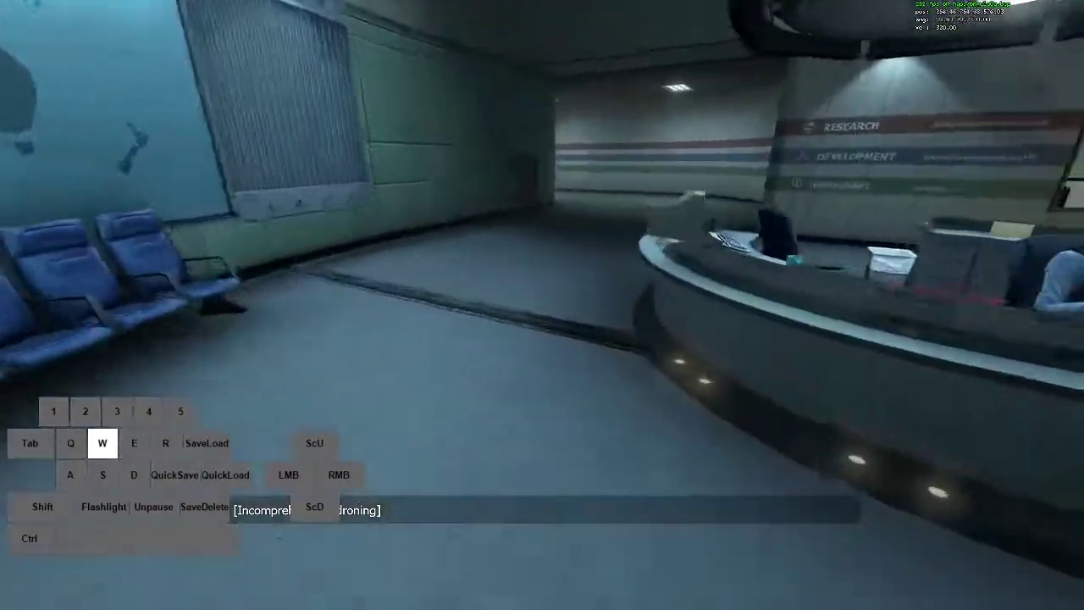
key(s)
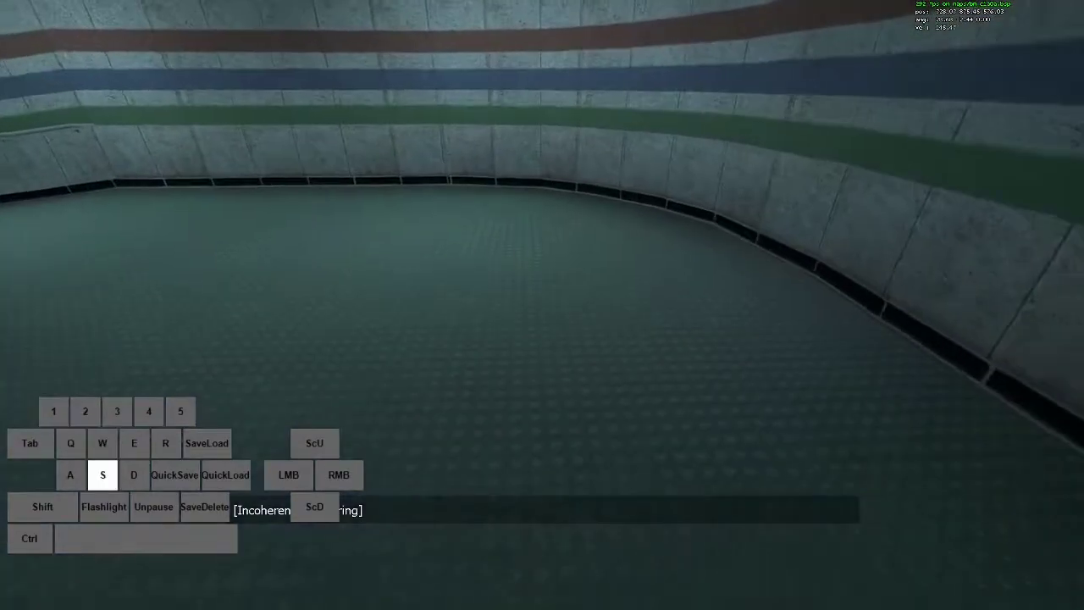
key(s)
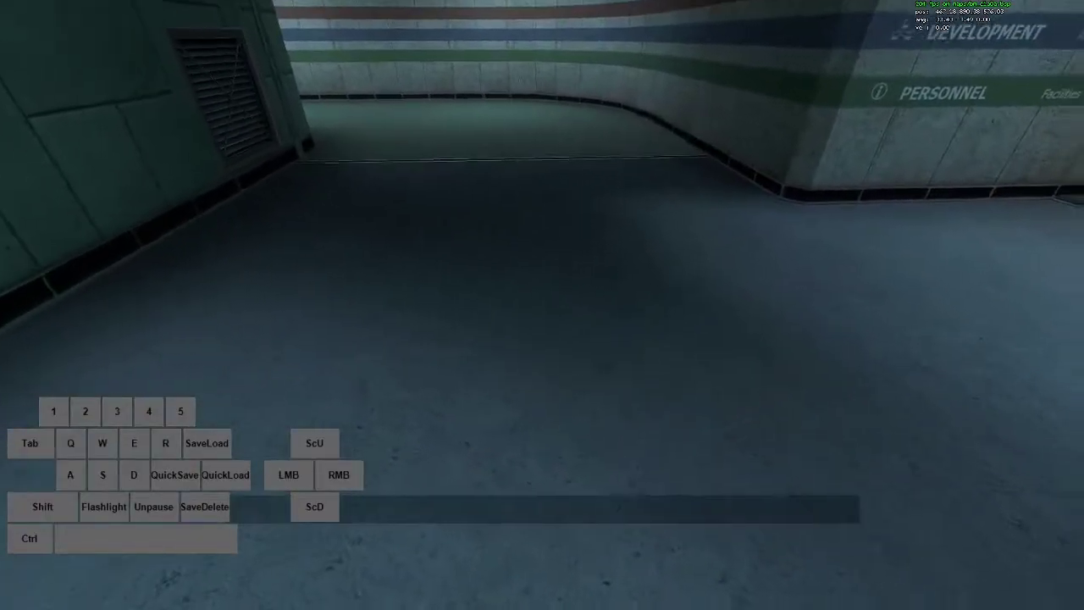
key(ctrl)
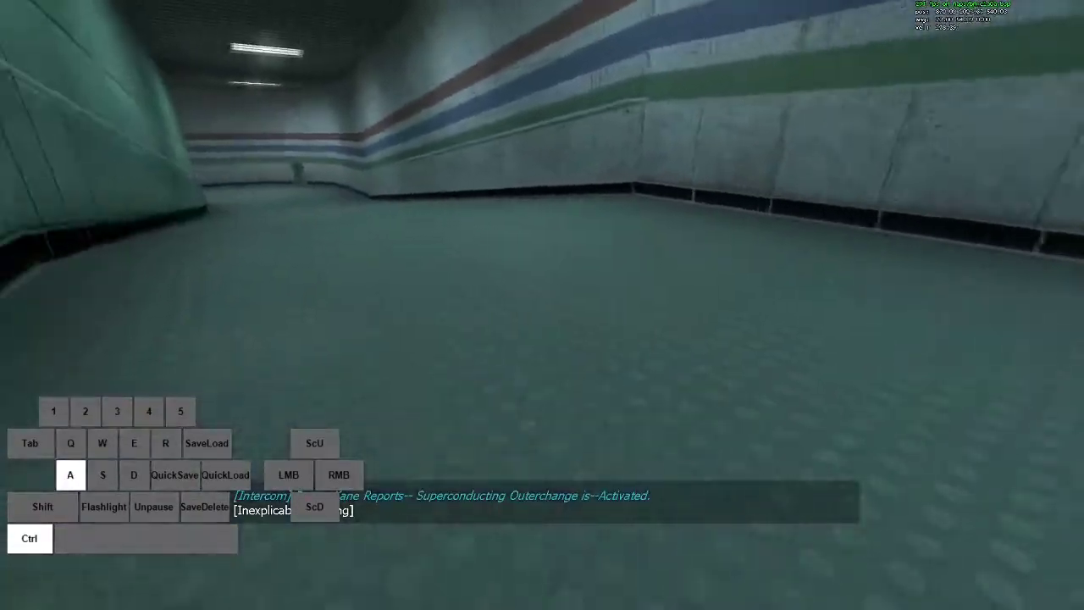
key(s)
key(w)
key(a)
key(ctrl)
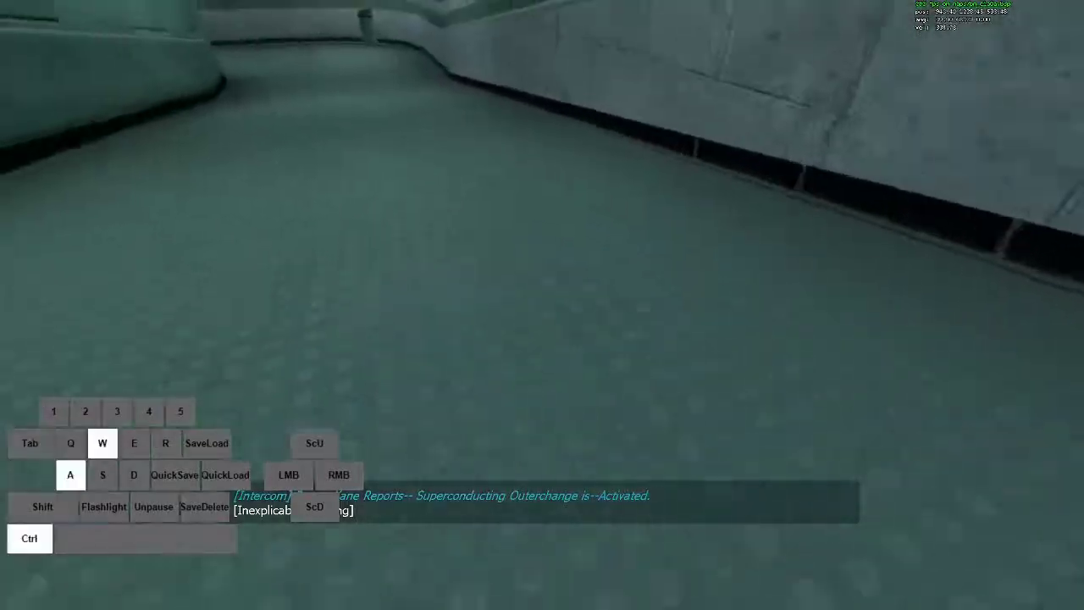
key(d)
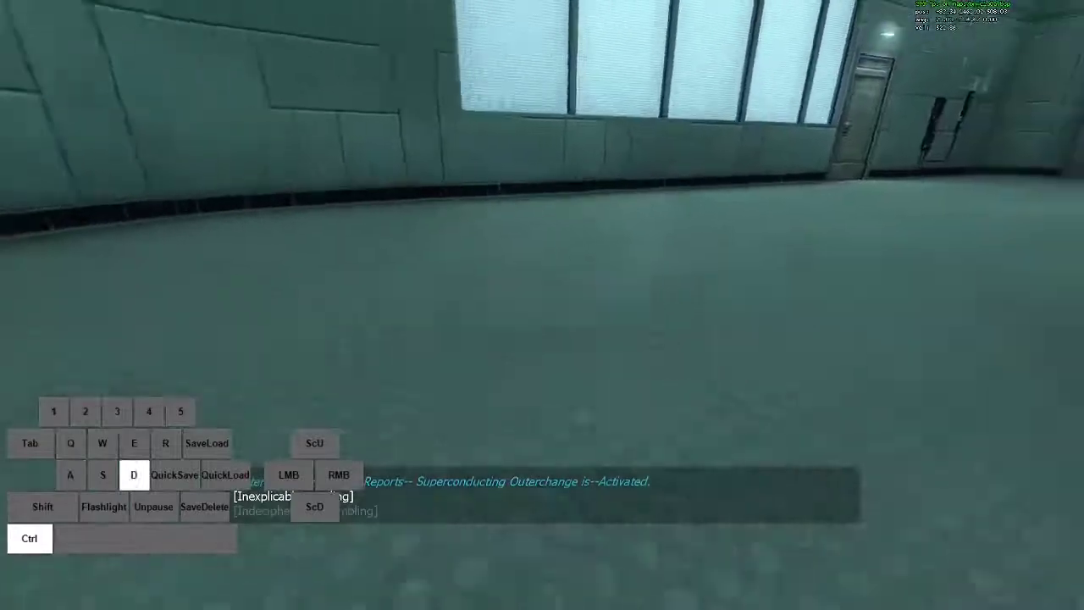
key(a)
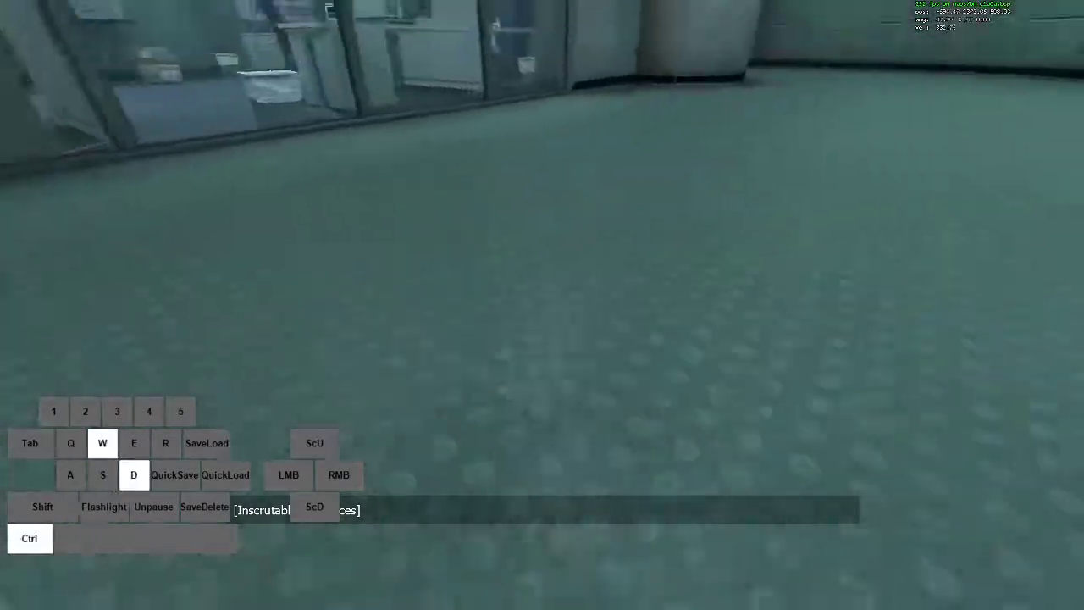
key(a)
key(d)
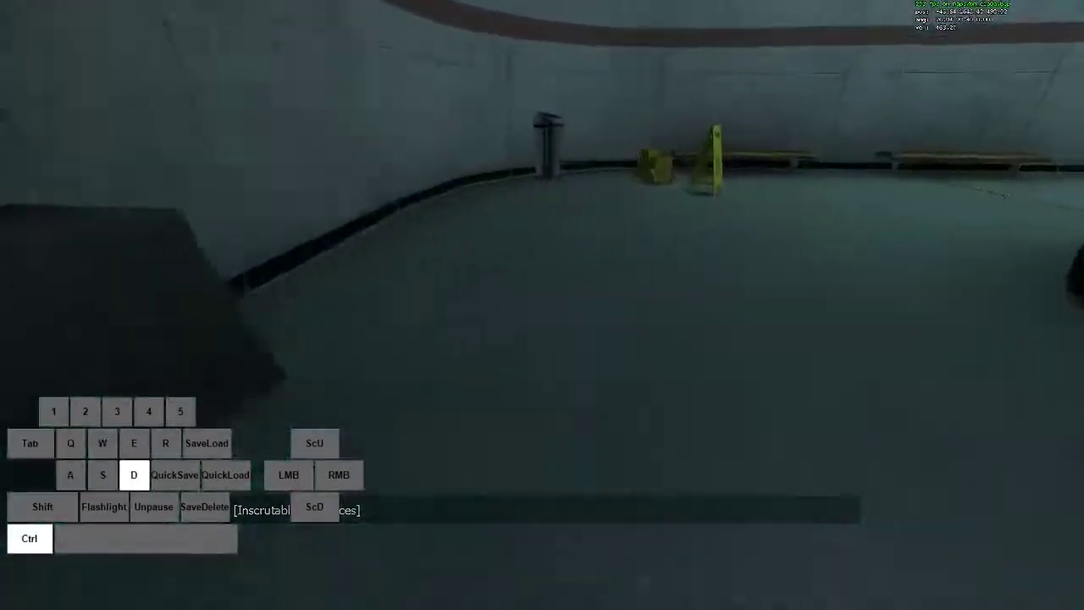
key(a)
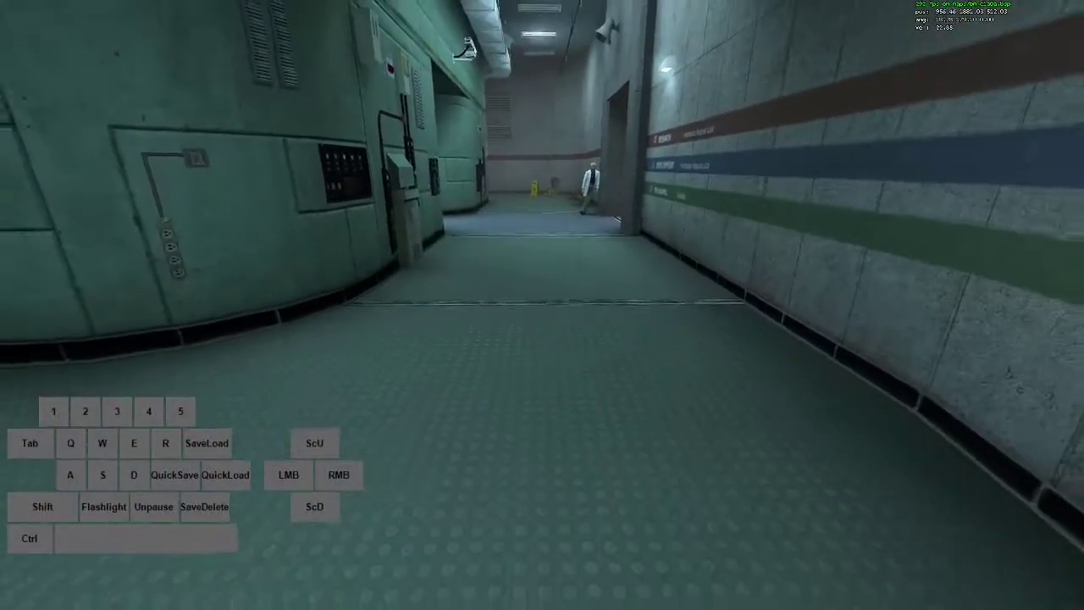
key(d)
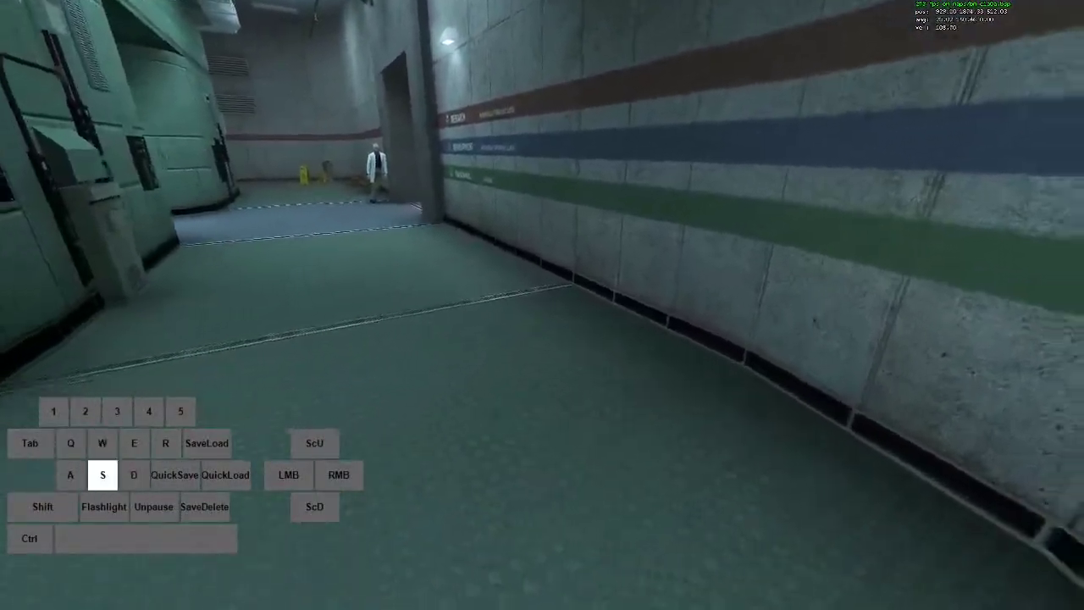
key(d)
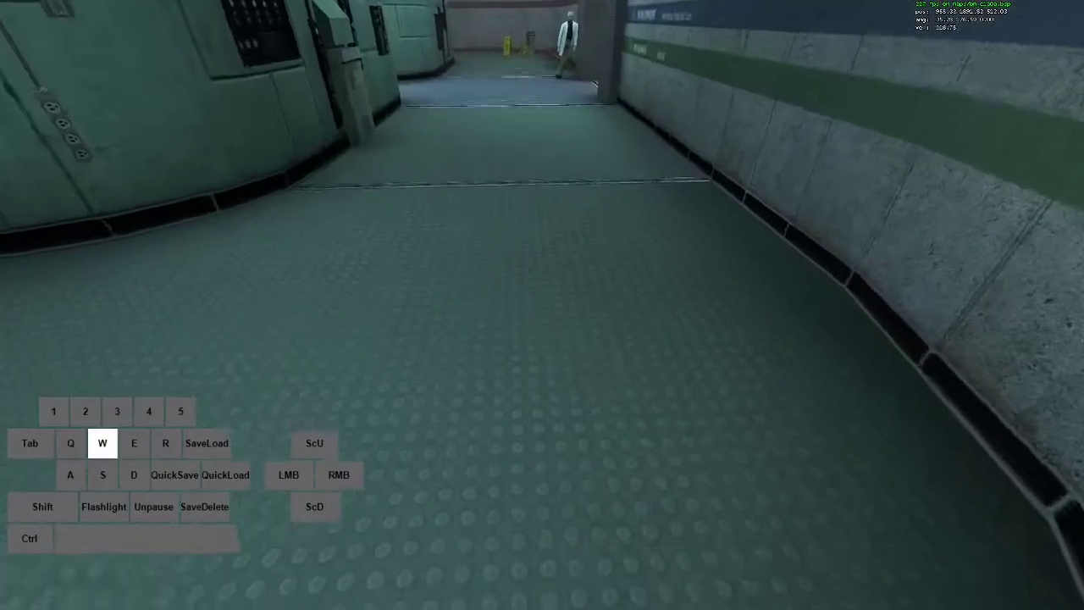
key(a)
key(d)
key(a)
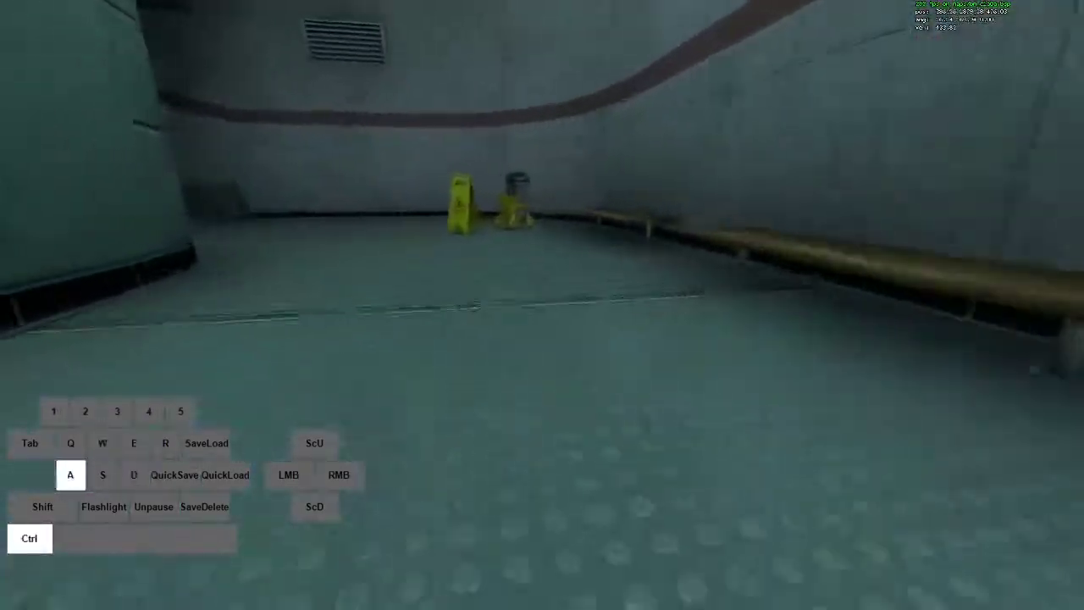
key(d)
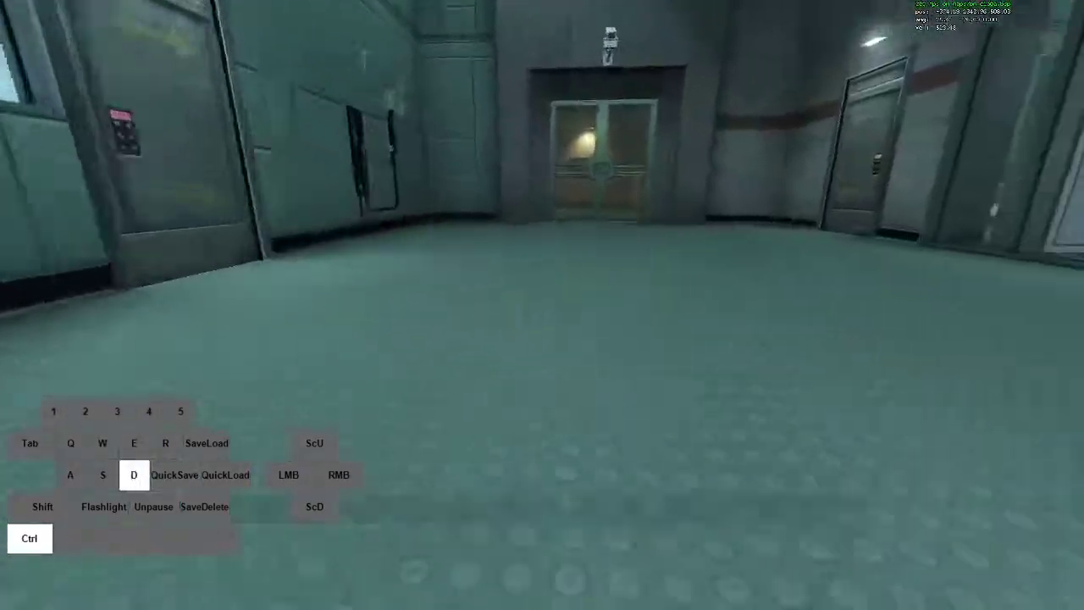
key(w)
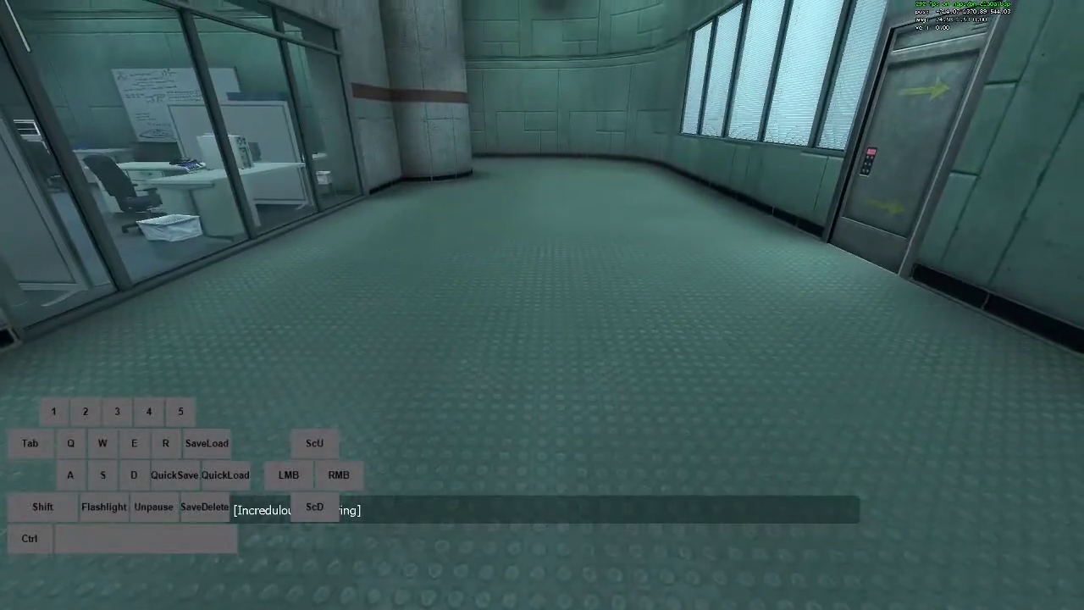
key(ctrl)
key(w)
key(a)
key(d)
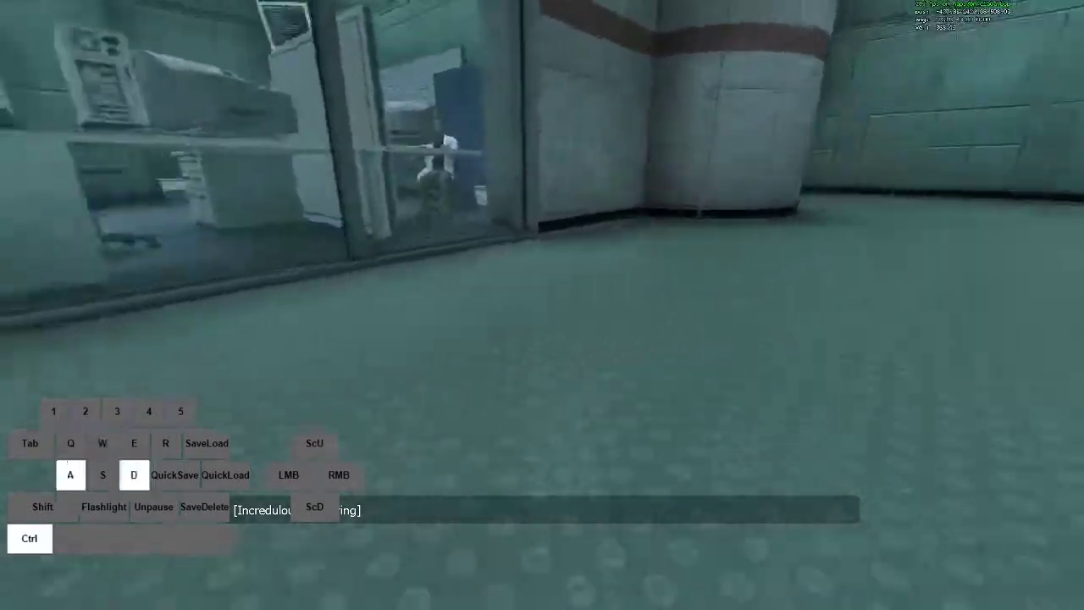
key(a)
key(d)
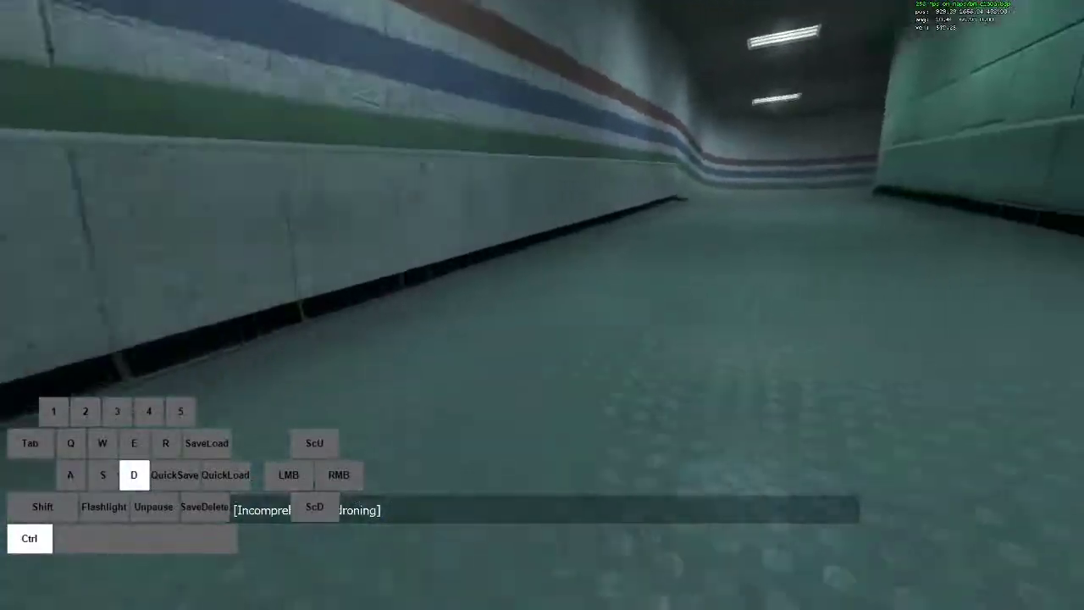
key(a)
key(d)
key(a)
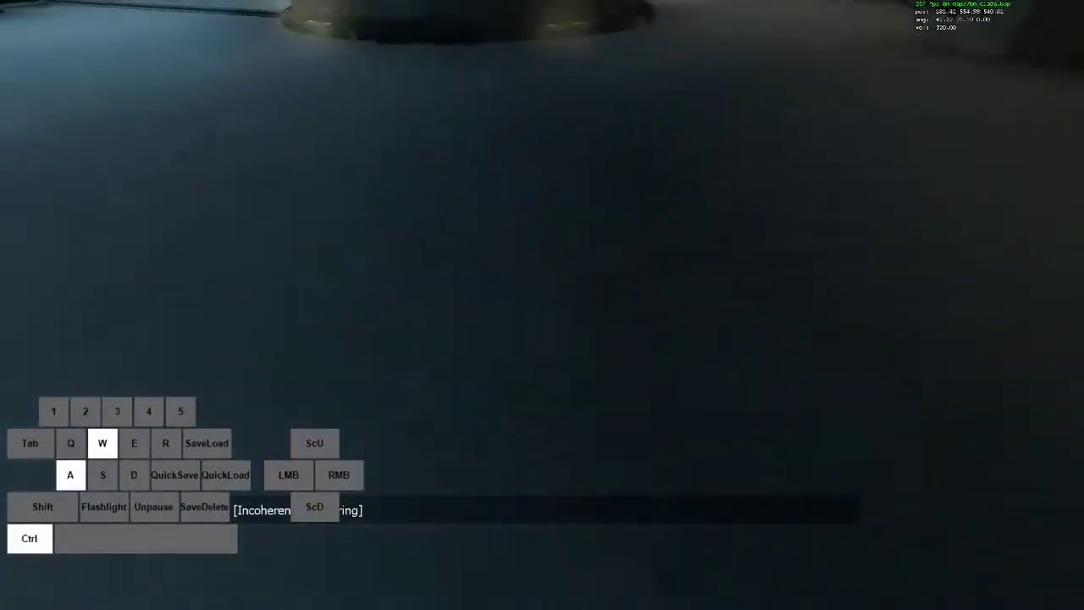
key(d)
key(a)
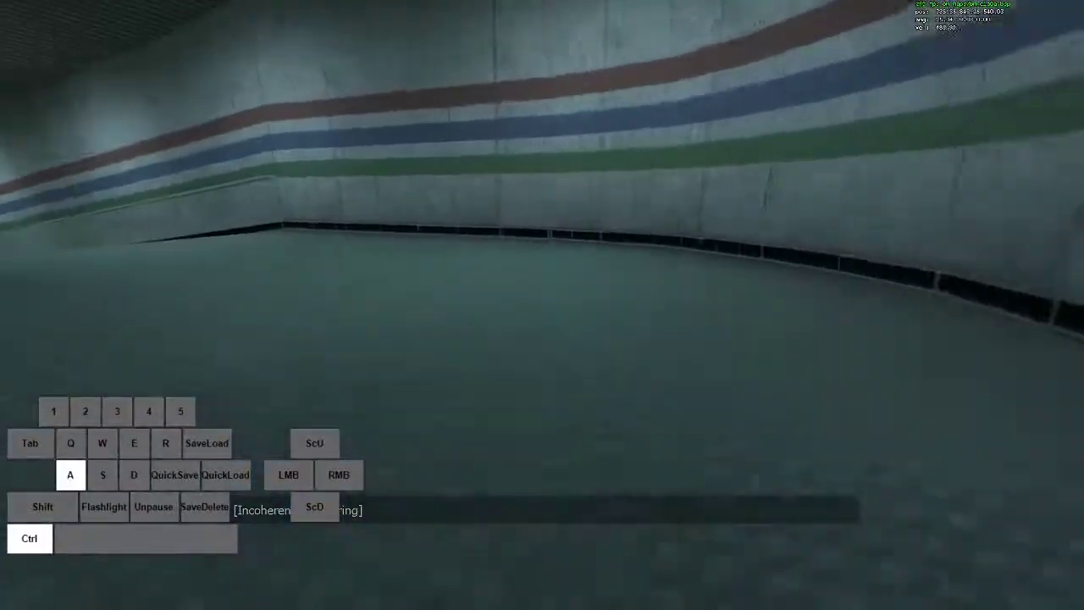
key(d)
key(a)
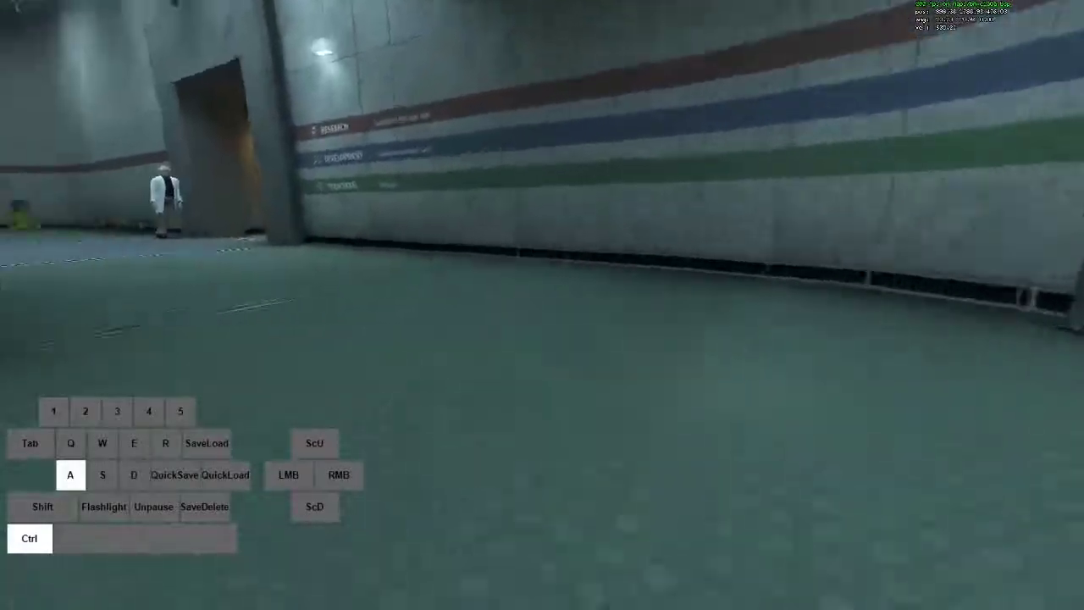
key(d)
key(a)
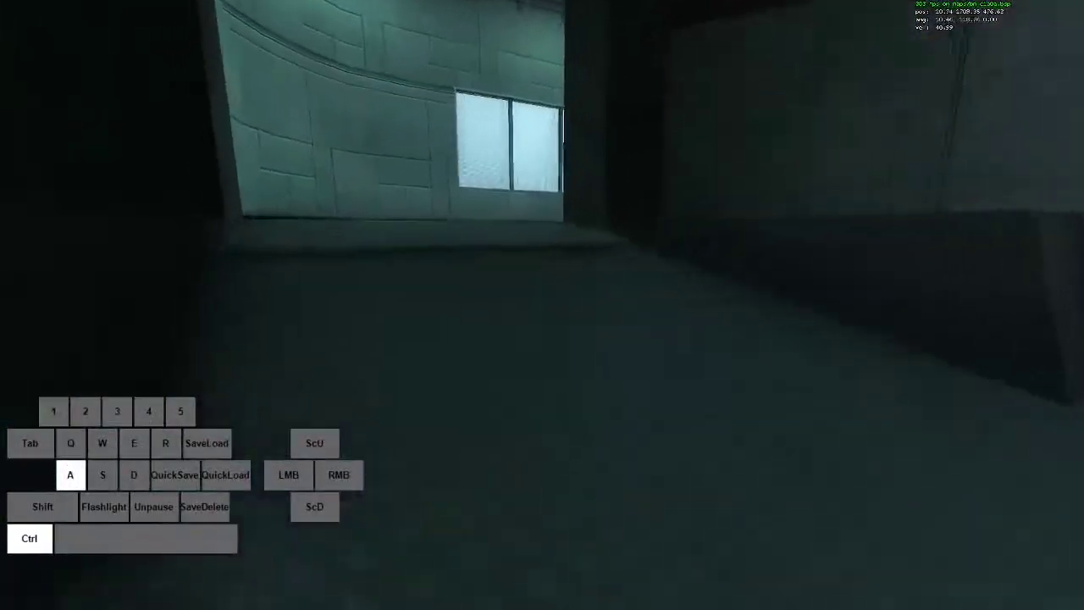
key(ctrl)
key(a)
key(d)
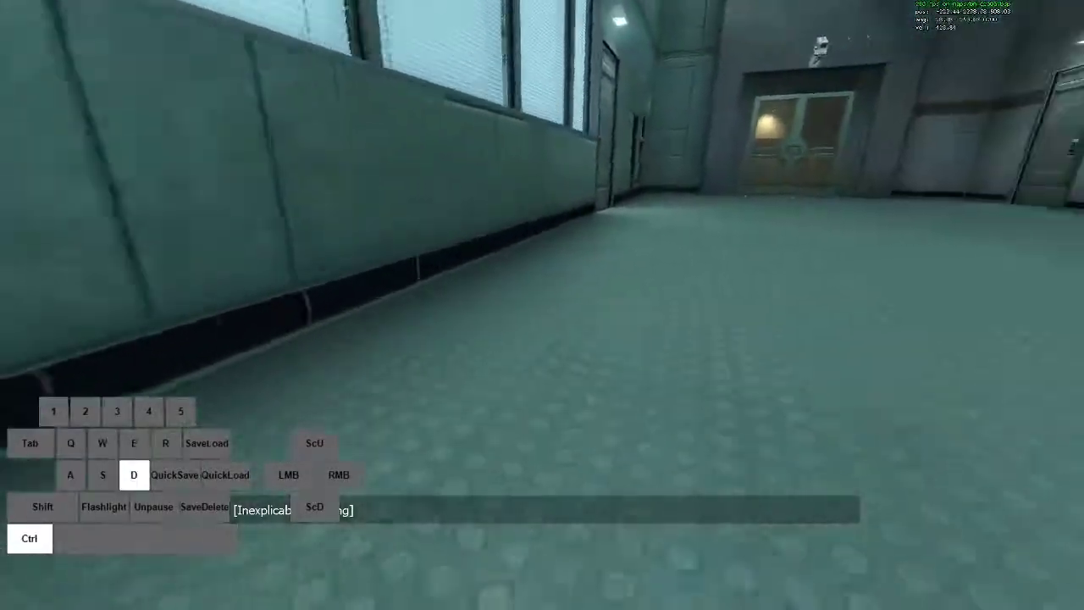
key(a)
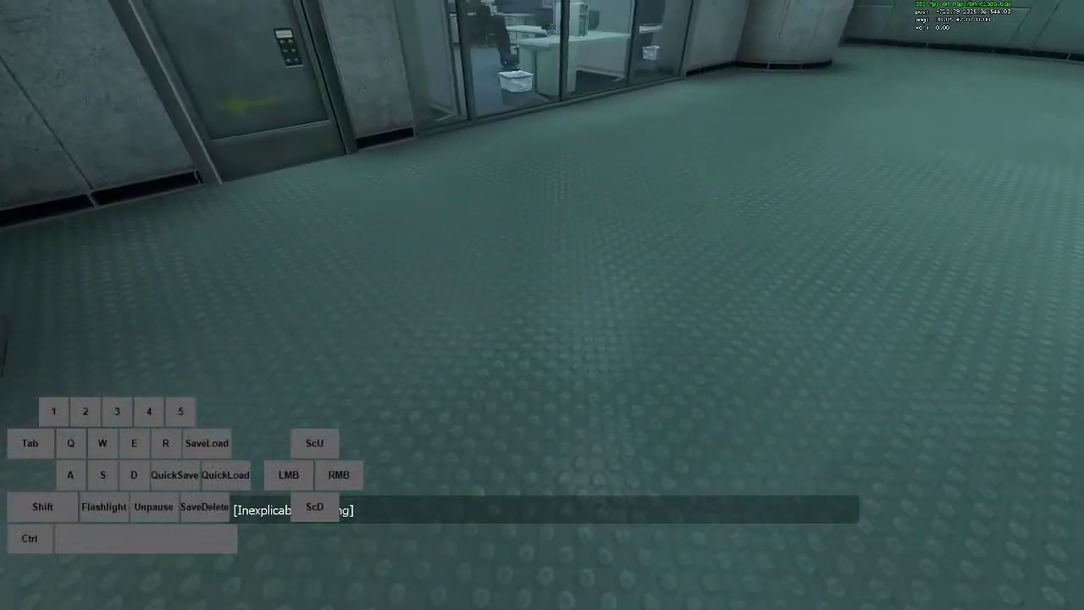
key(a)
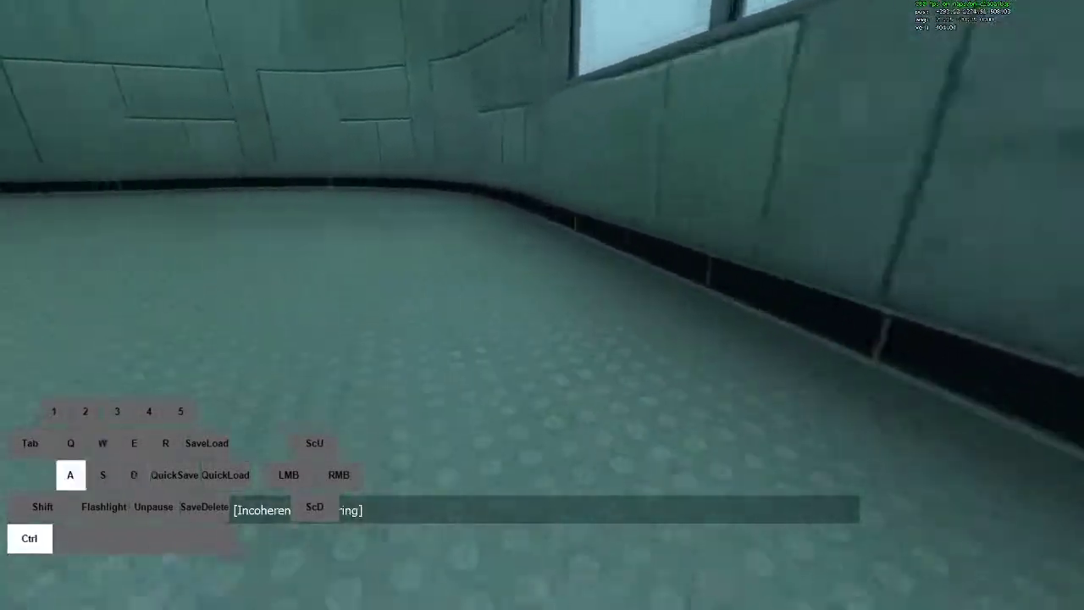
key(d)
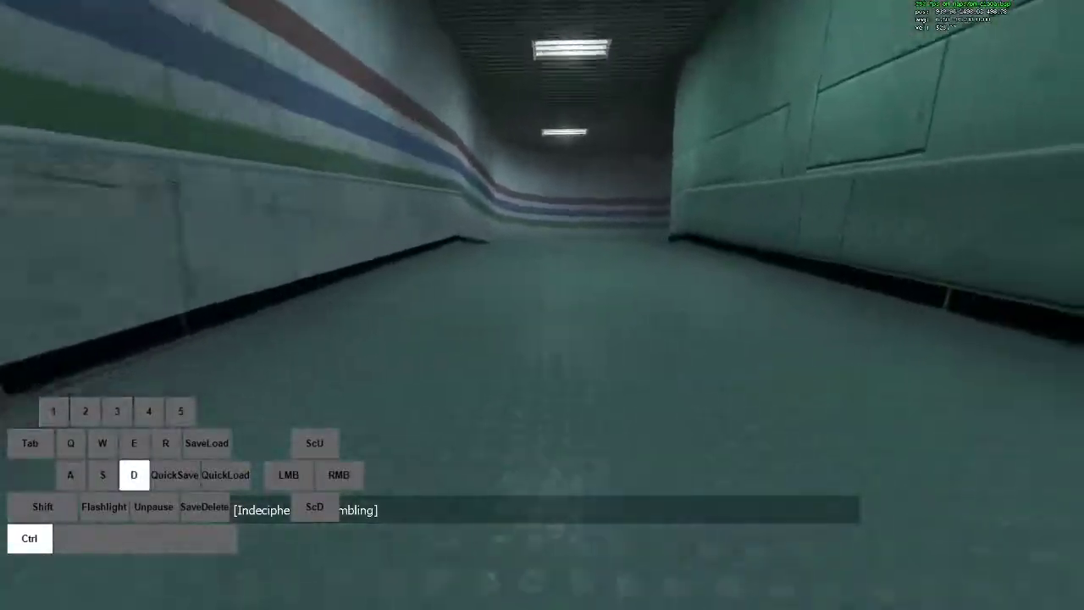
key(a)
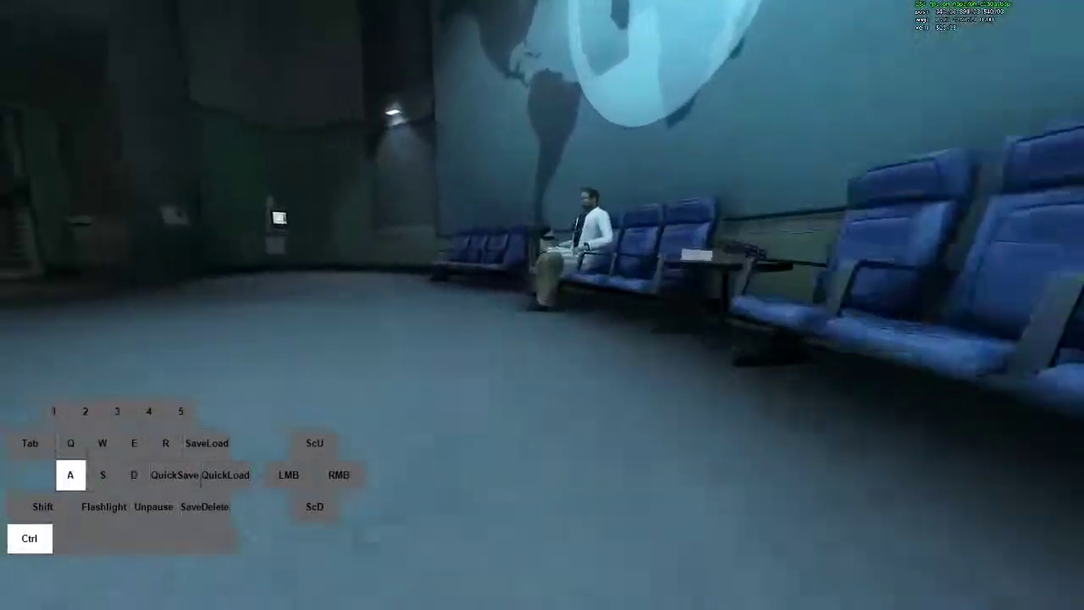
key(s)
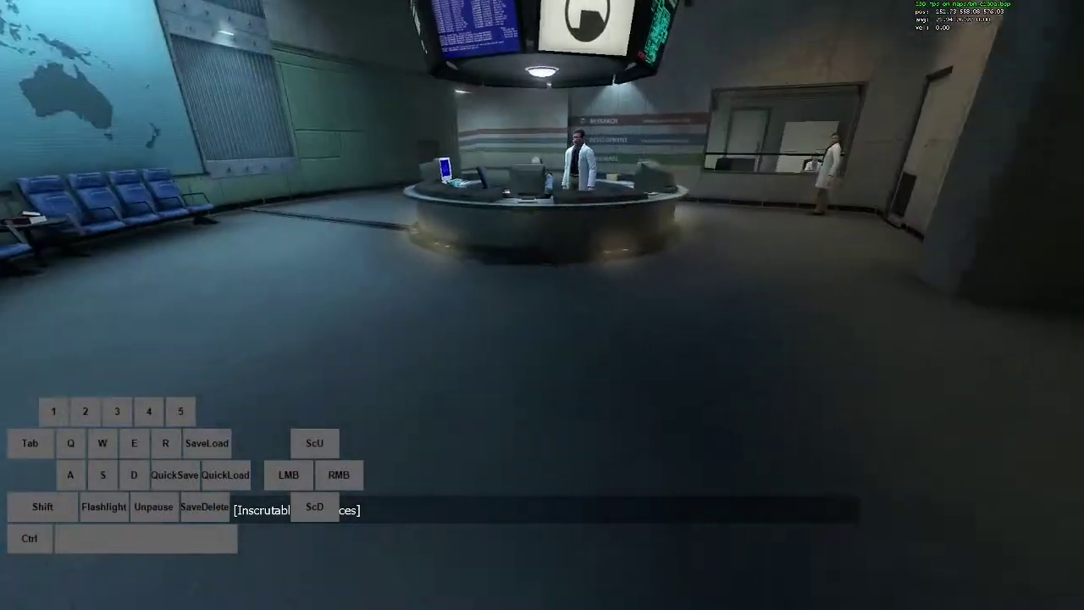
key(w)
key(a)
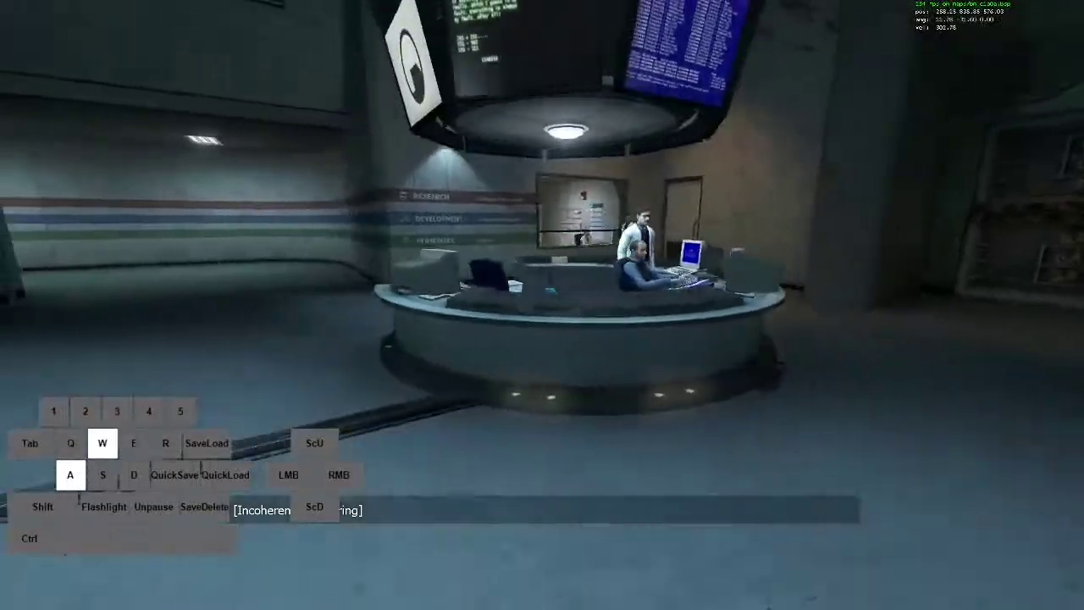
key(a)
key(ctrl)
scroll(542, 305, down, 5)
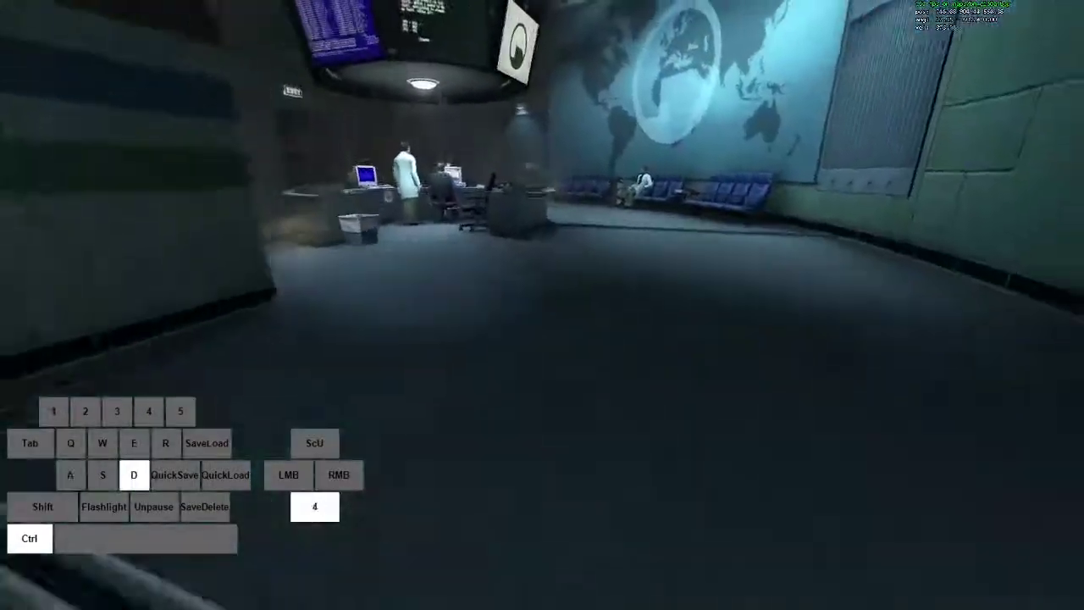
scroll(542, 304, down, 5)
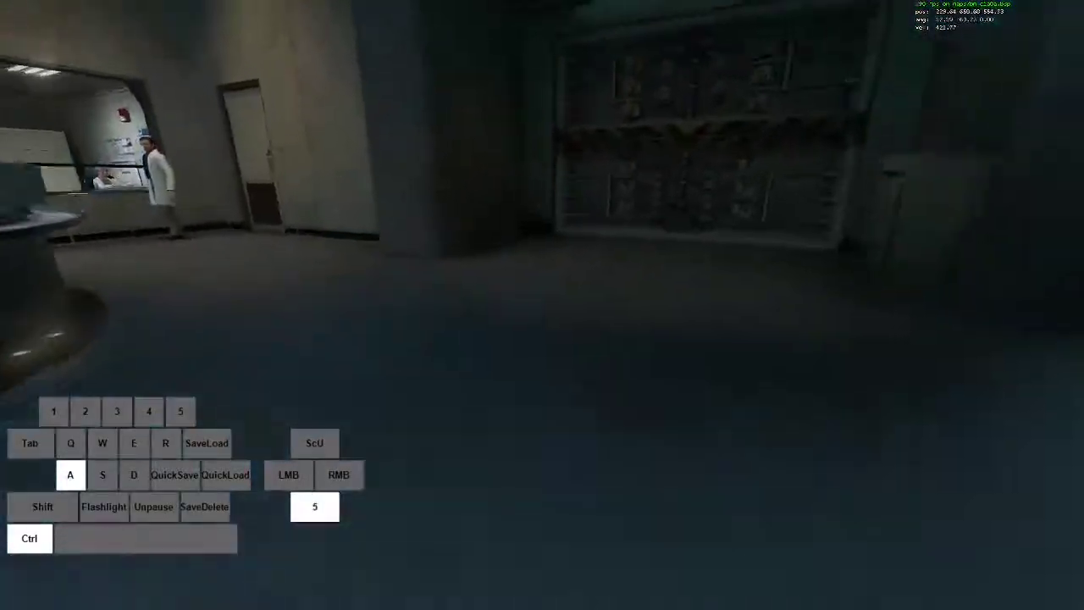
key(d)
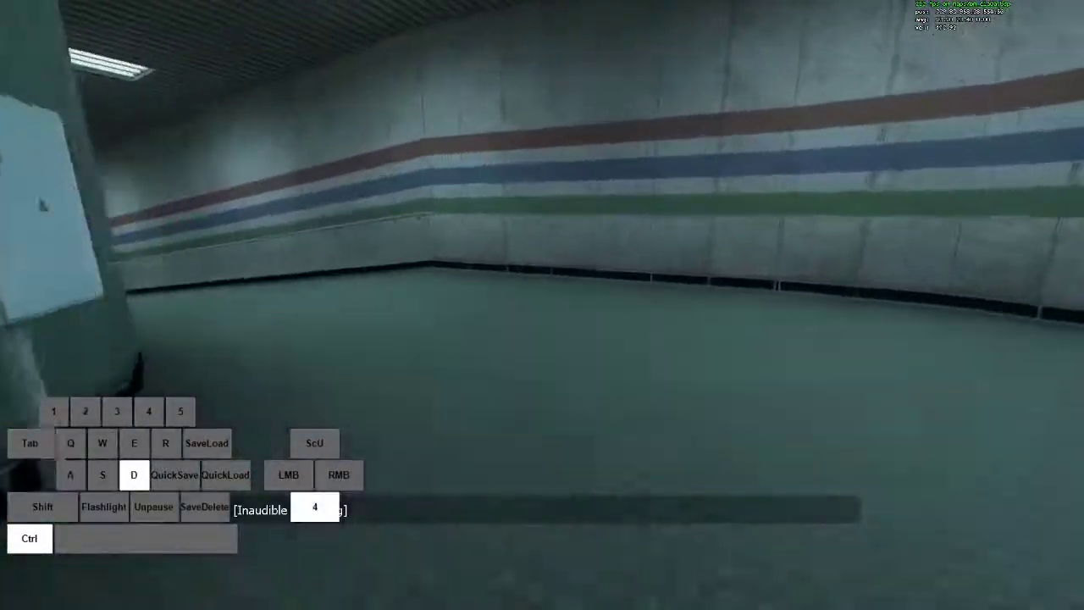
key(a)
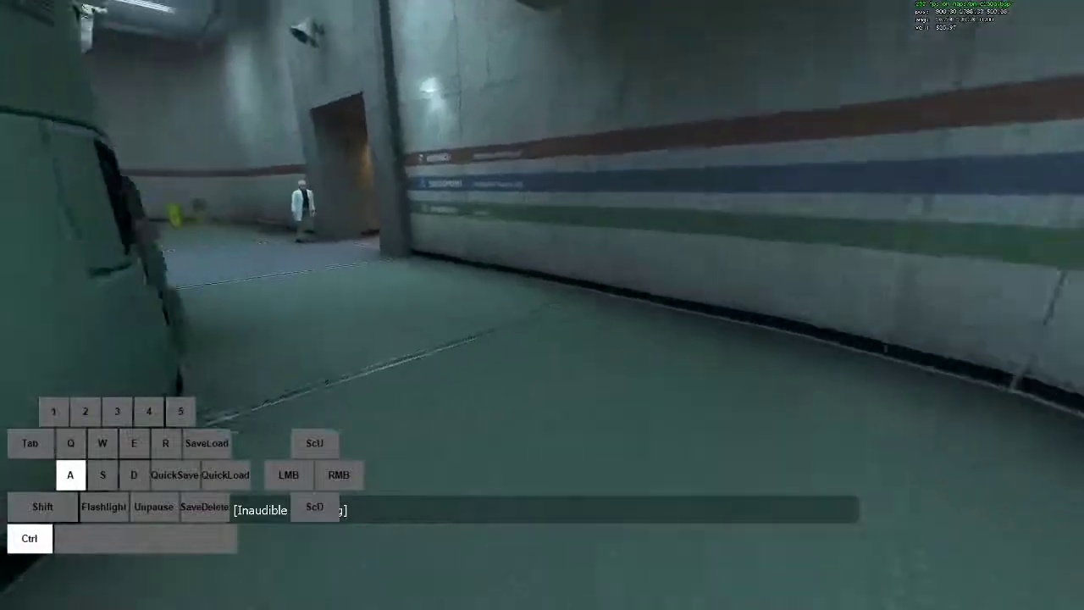
key(d)
key(a)
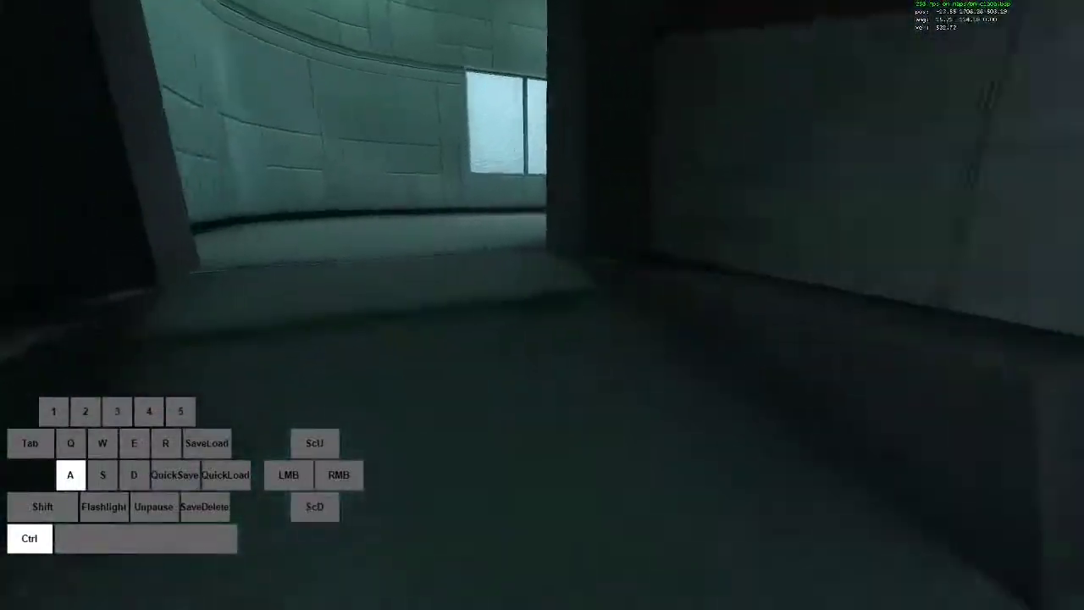
key(d)
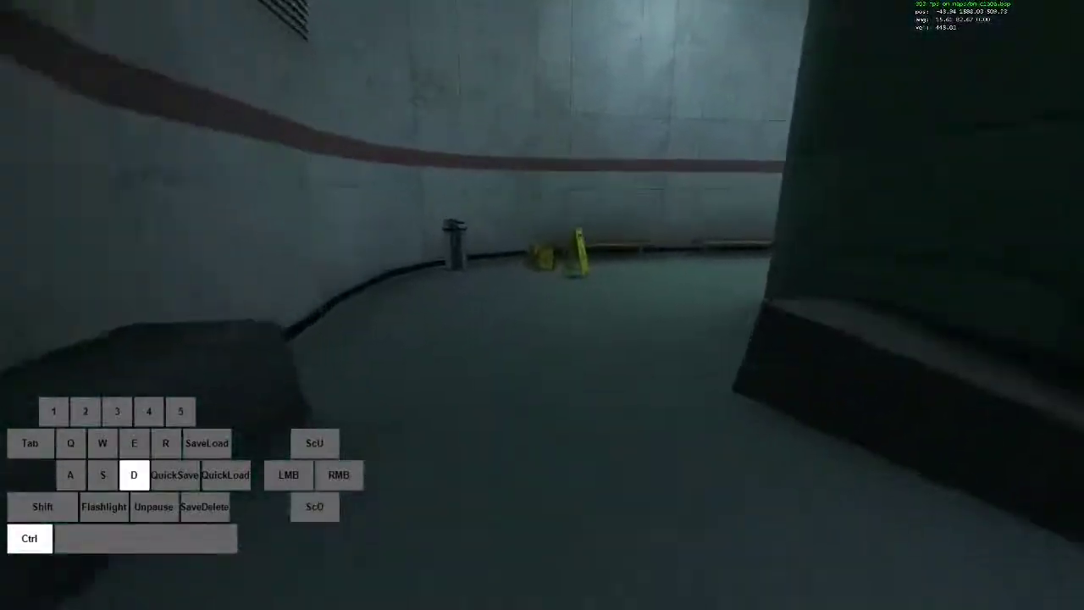
key(a)
scroll(542, 305, down, 1)
key(d)
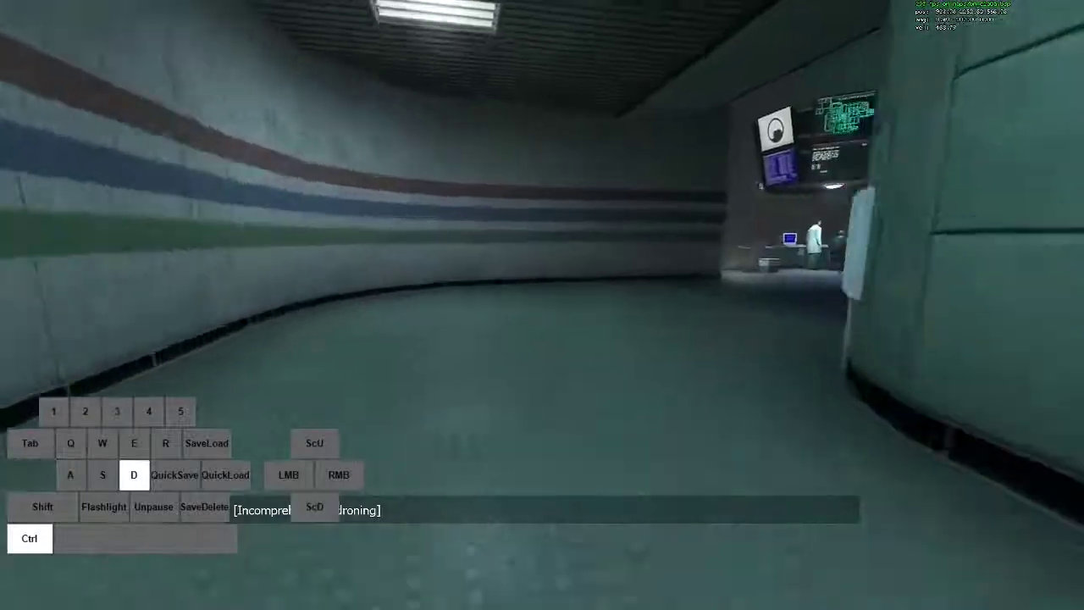
scroll(542, 304, down, 1)
key(a)
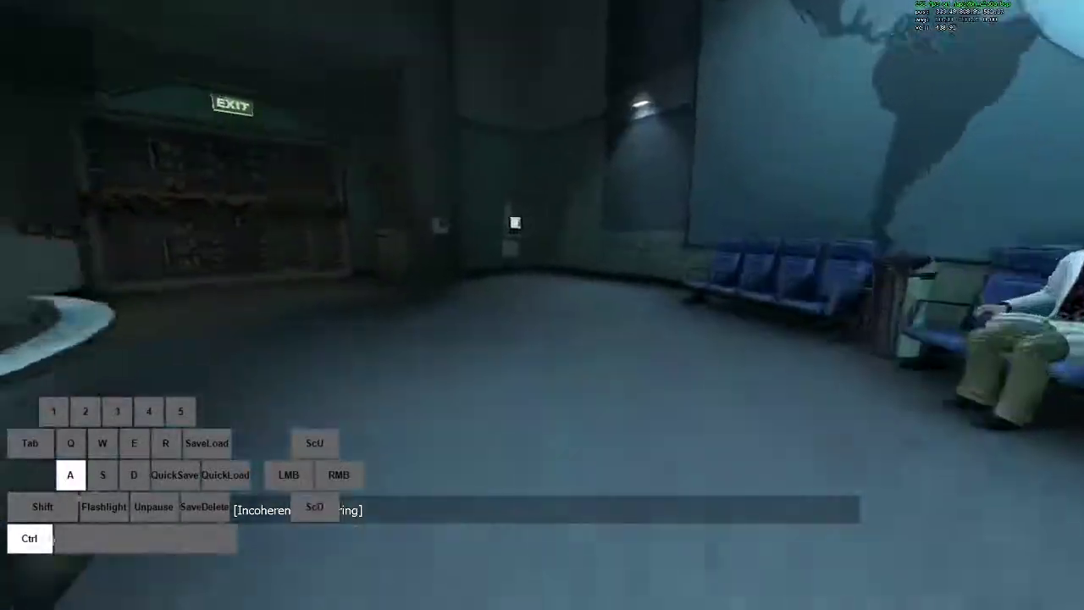
key(d)
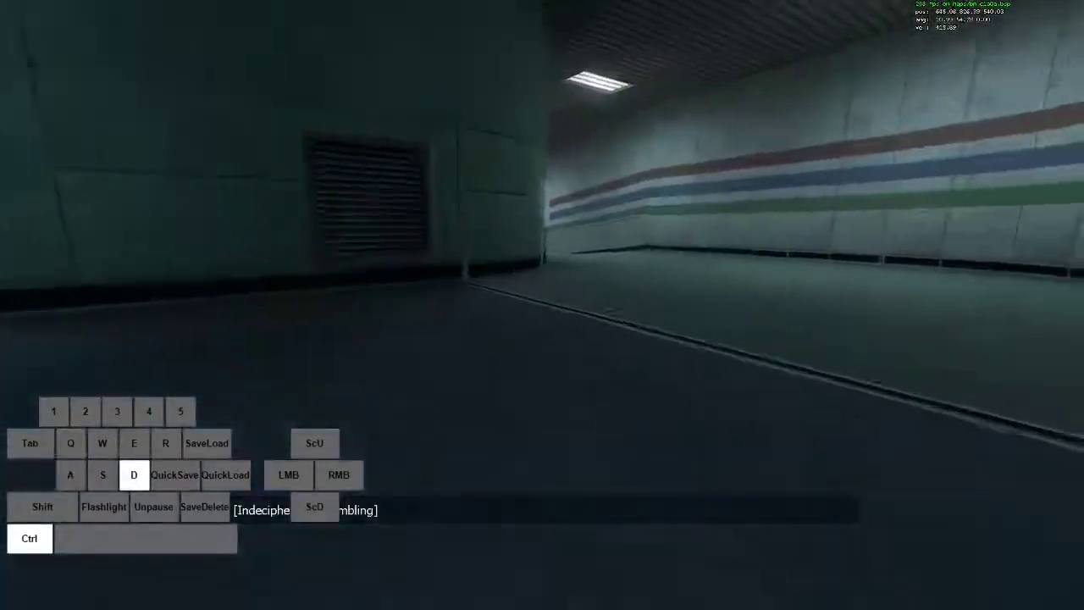
key(a)
key(d)
key(a)
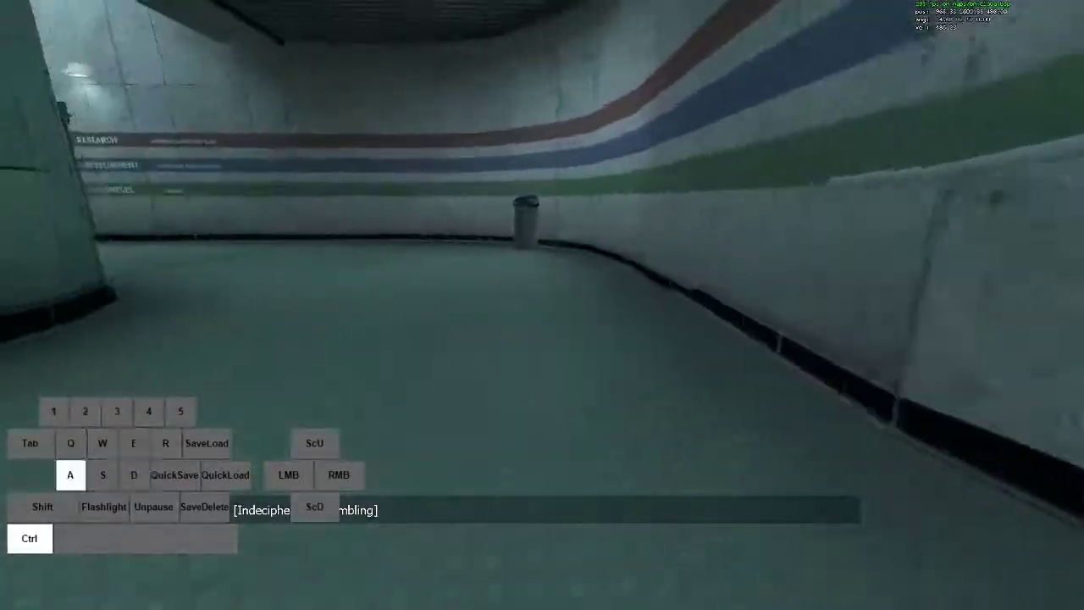
key(d)
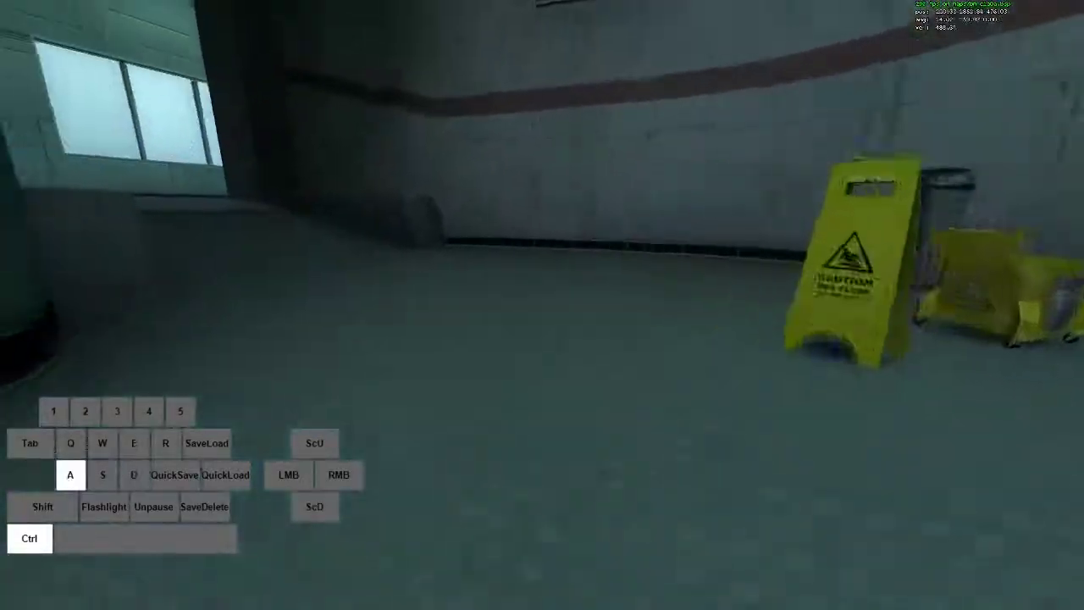
key(d)
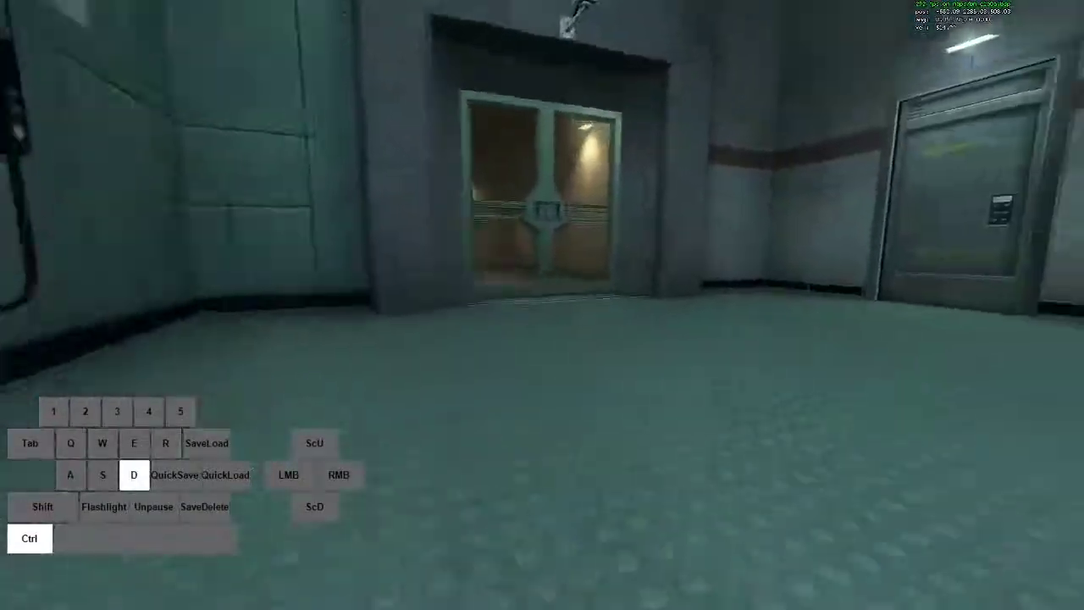
key(w)
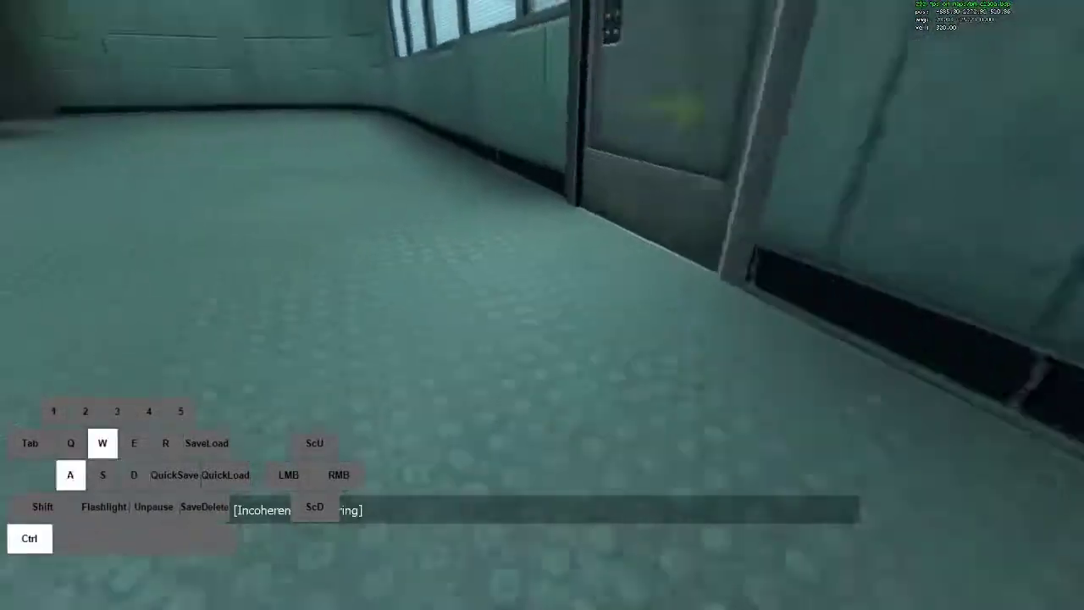
key(d)
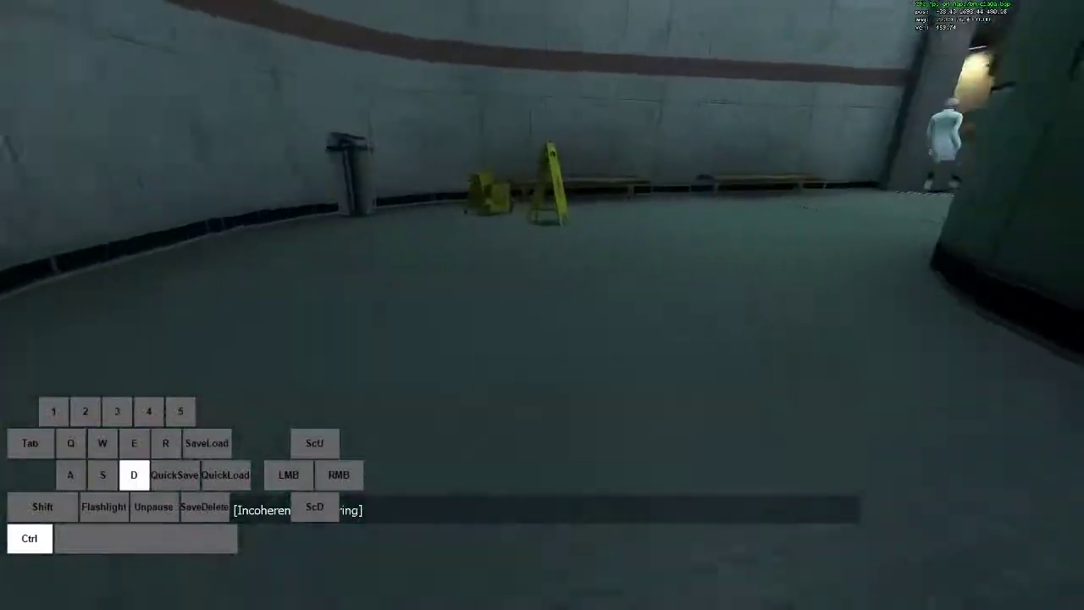
key(a)
key(d)
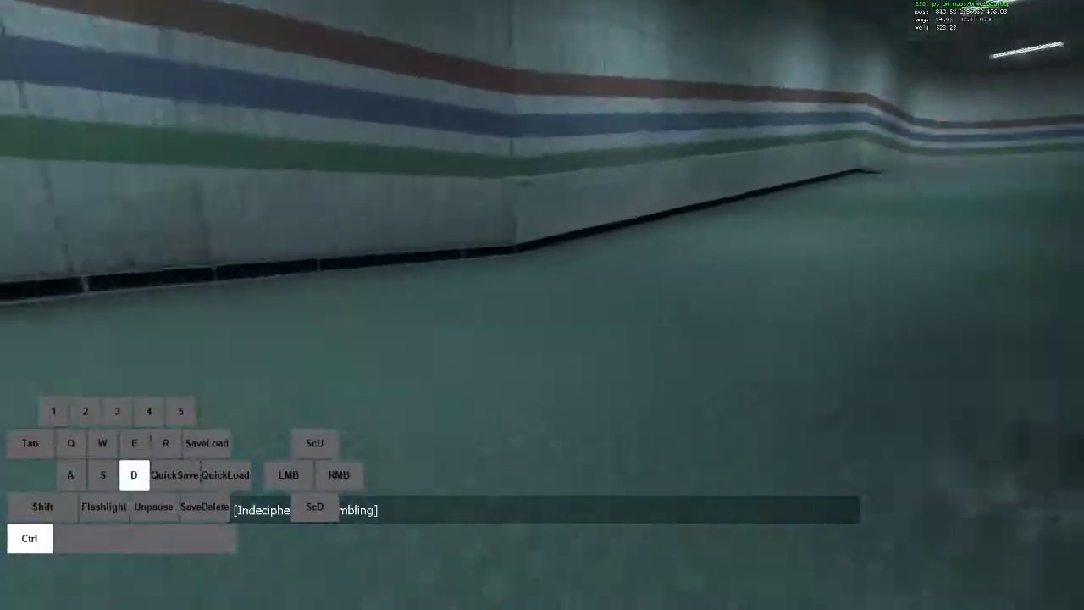
key(a)
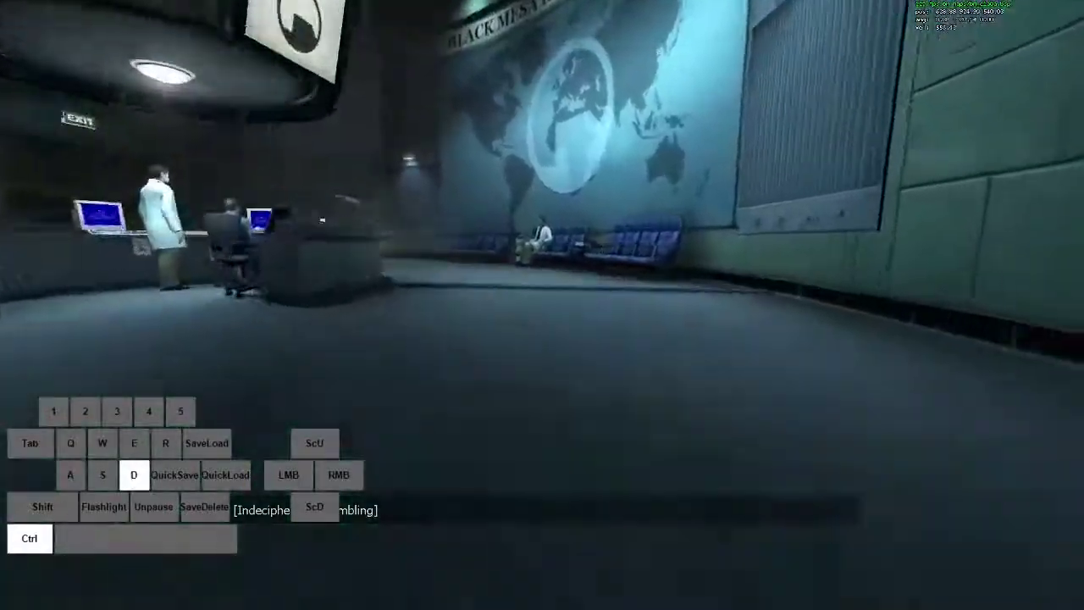
key(a)
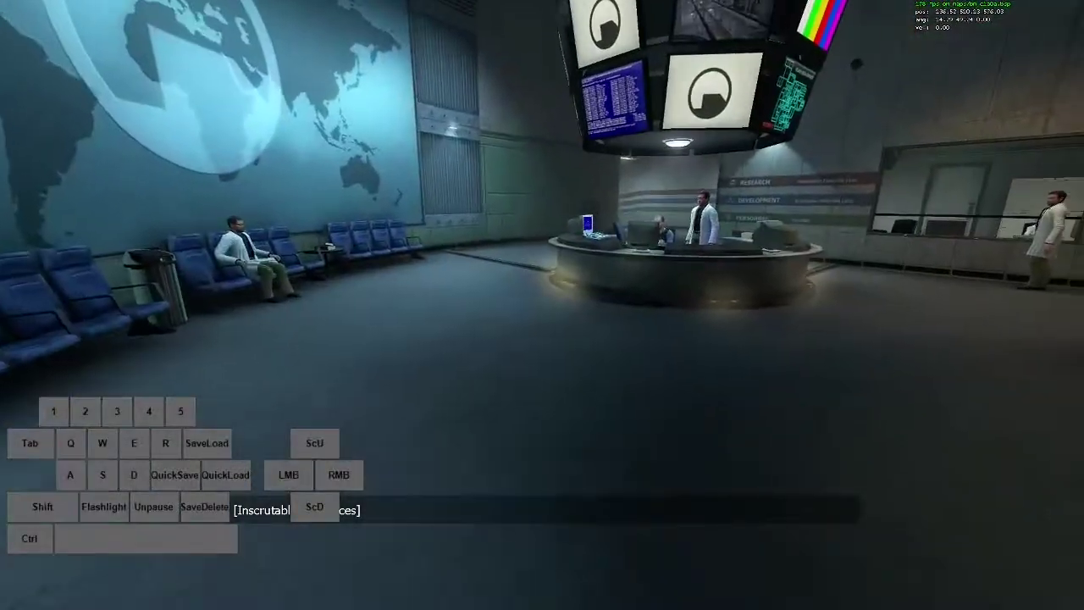
key(d)
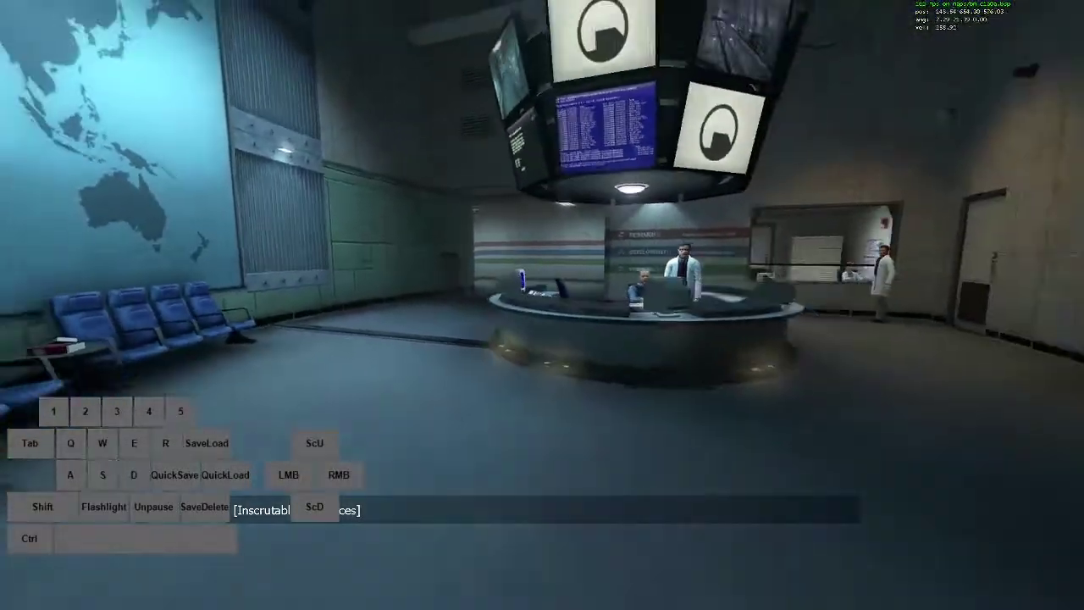
key(w)
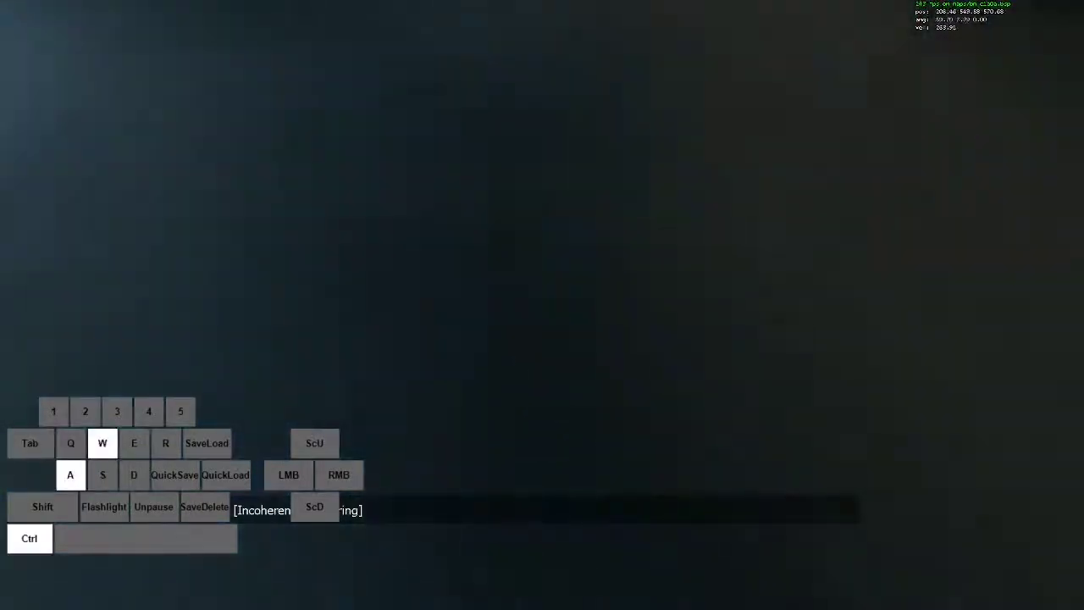
key(d)
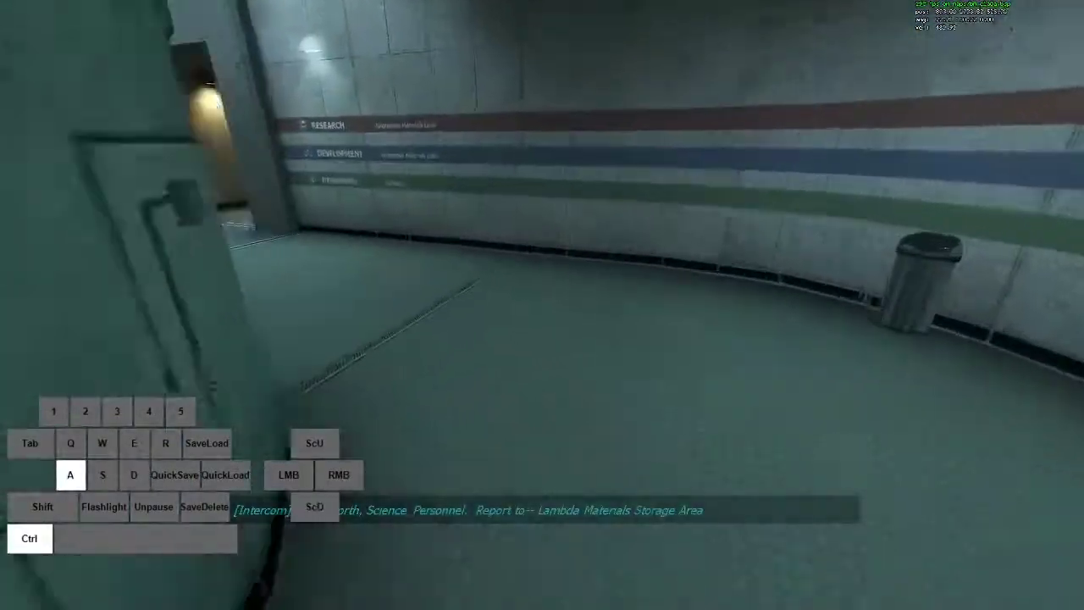
key(d)
scroll(542, 304, down, 1)
key(a)
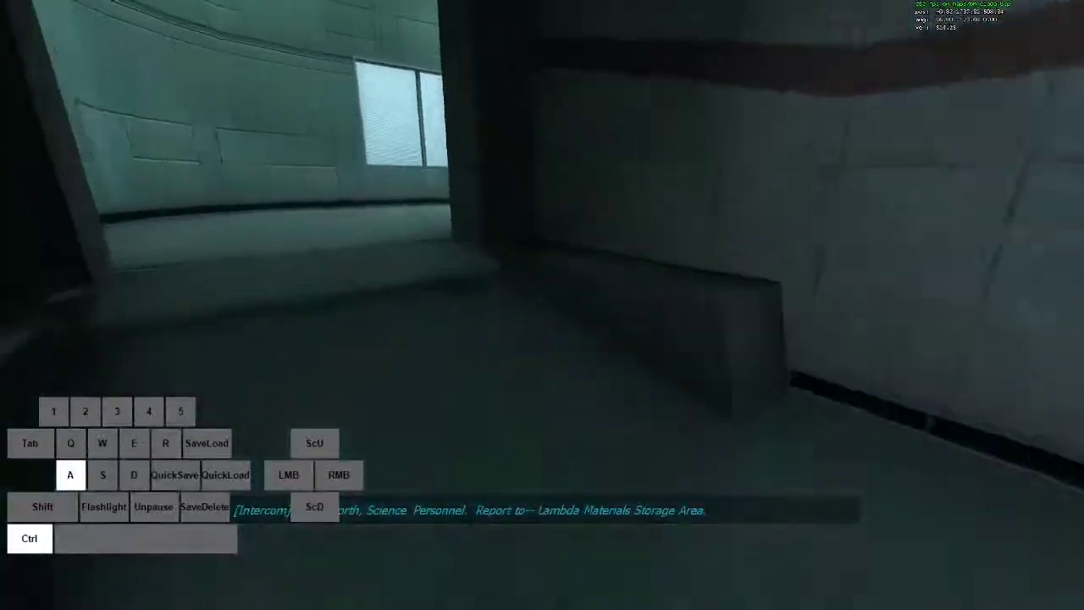
key(d)
scroll(542, 304, down, 4)
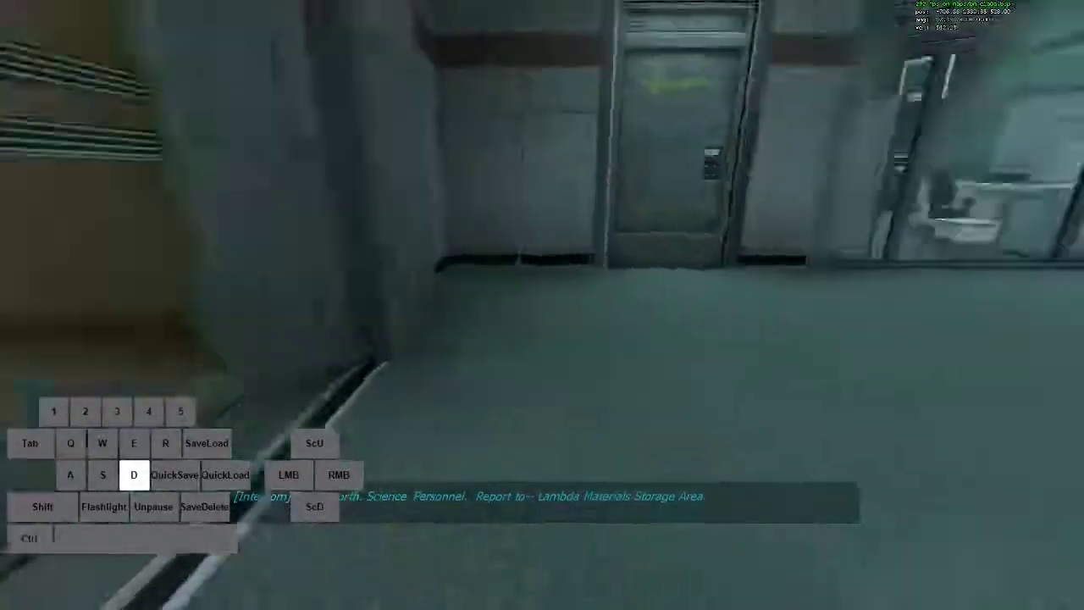
key(a)
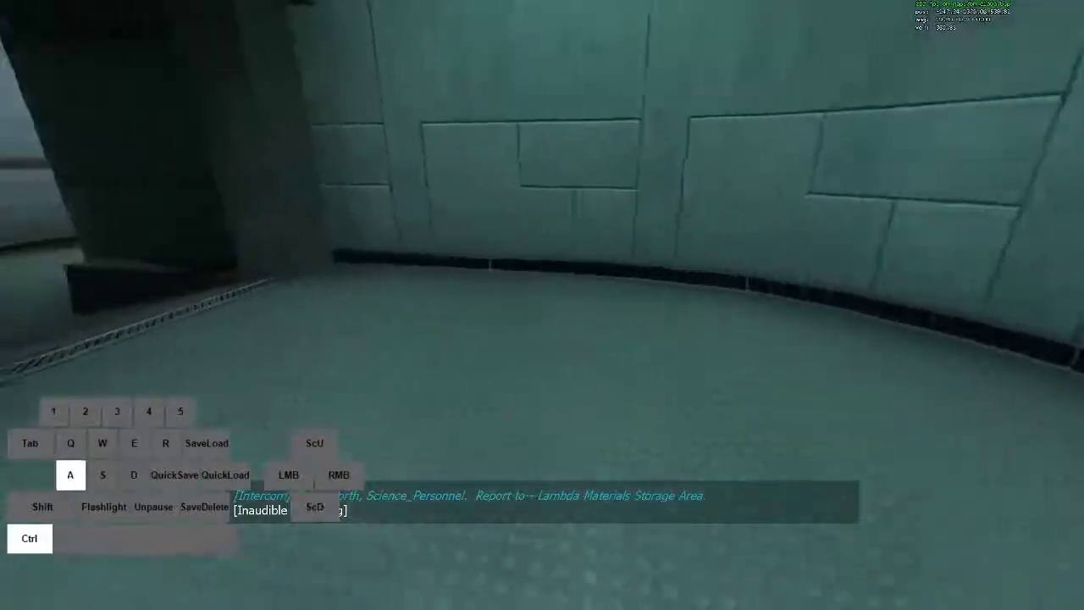
key(d)
key(a)
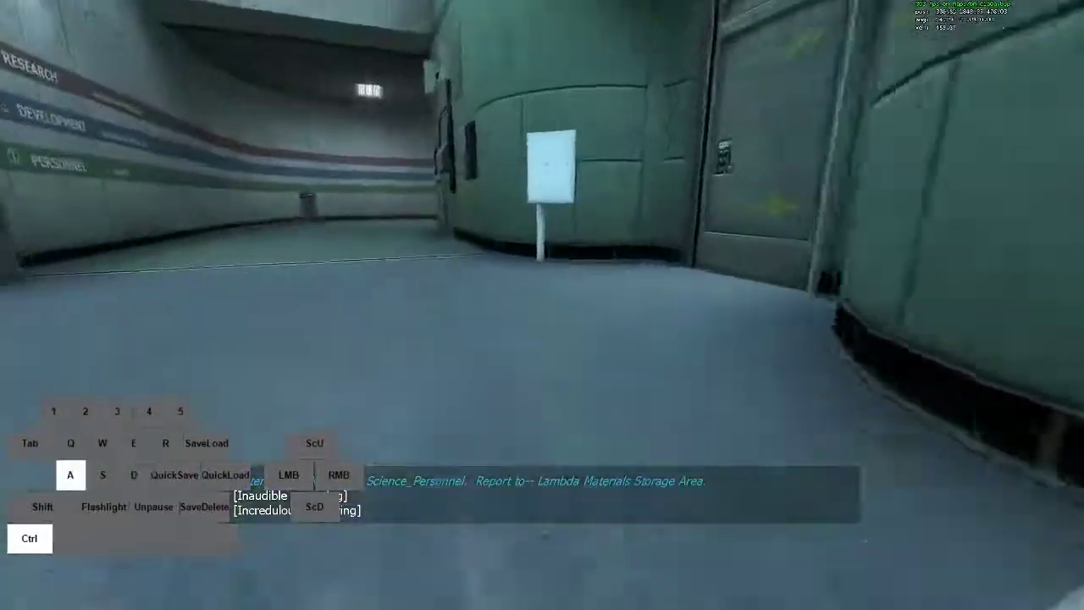
key(d)
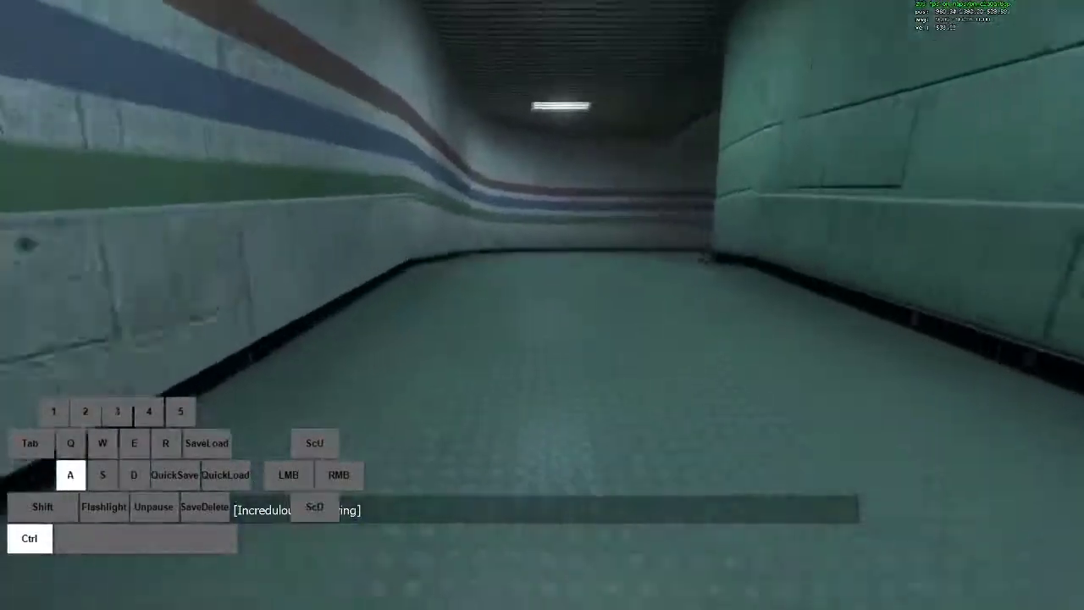
key(d)
key(a)
scroll(542, 305, down, 1)
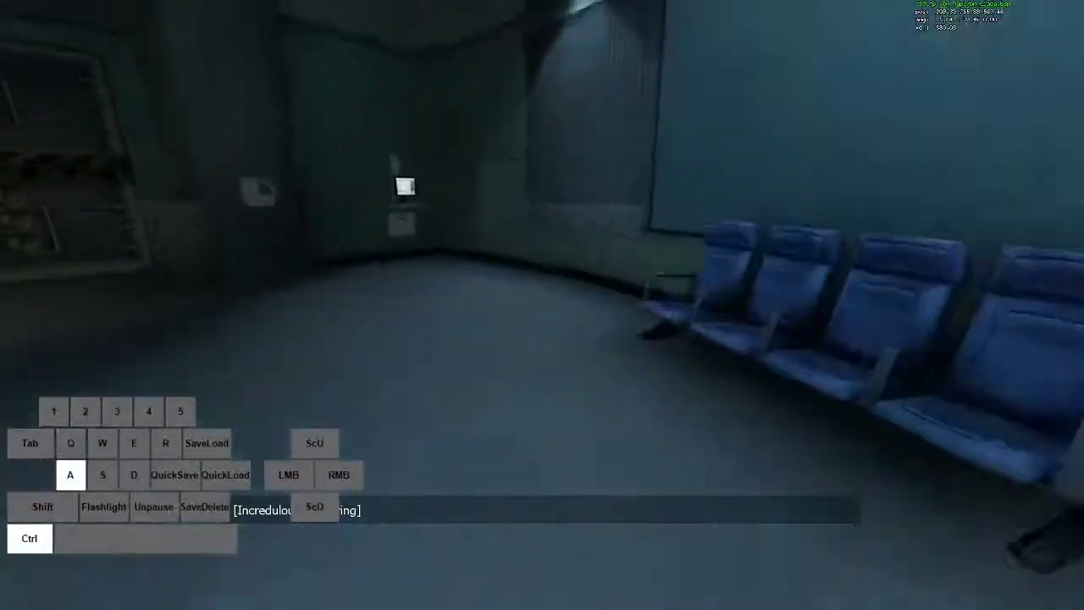
key(w)
key(d)
key(a)
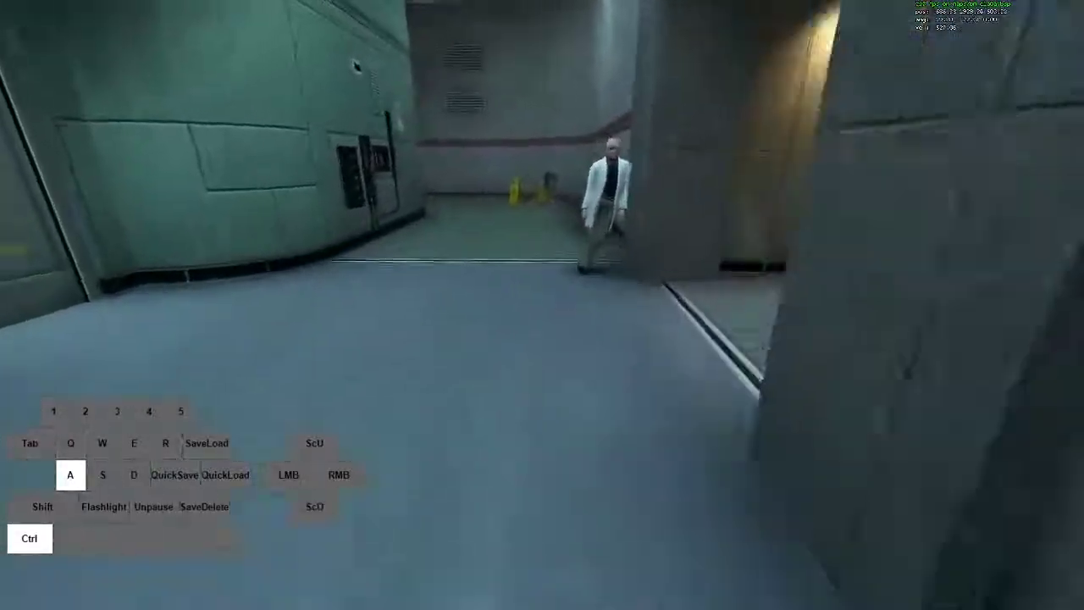
key(d)
key(d)
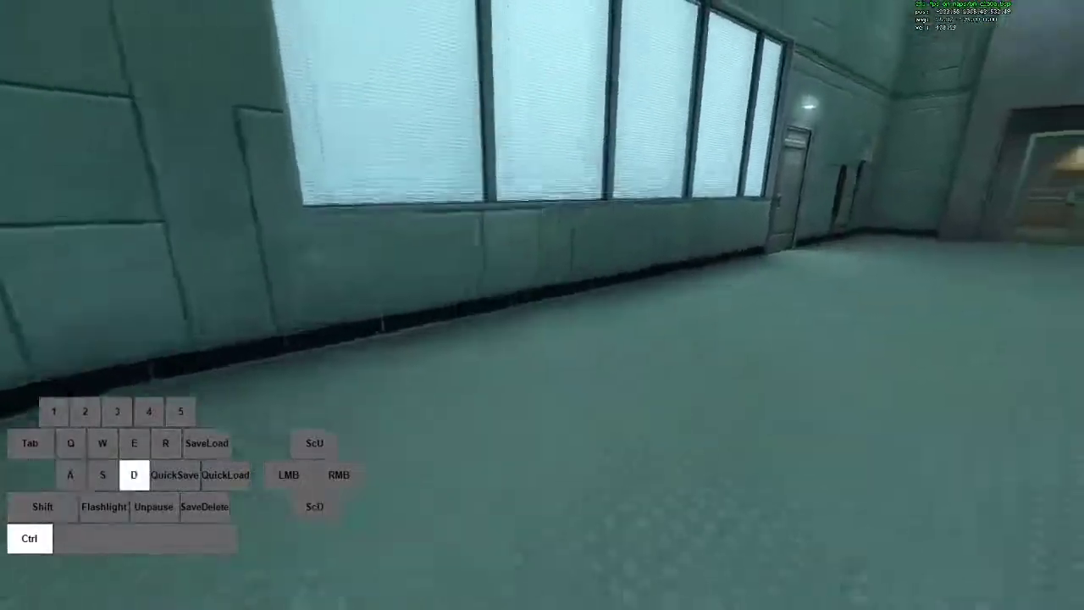
scroll(542, 305, down, 1)
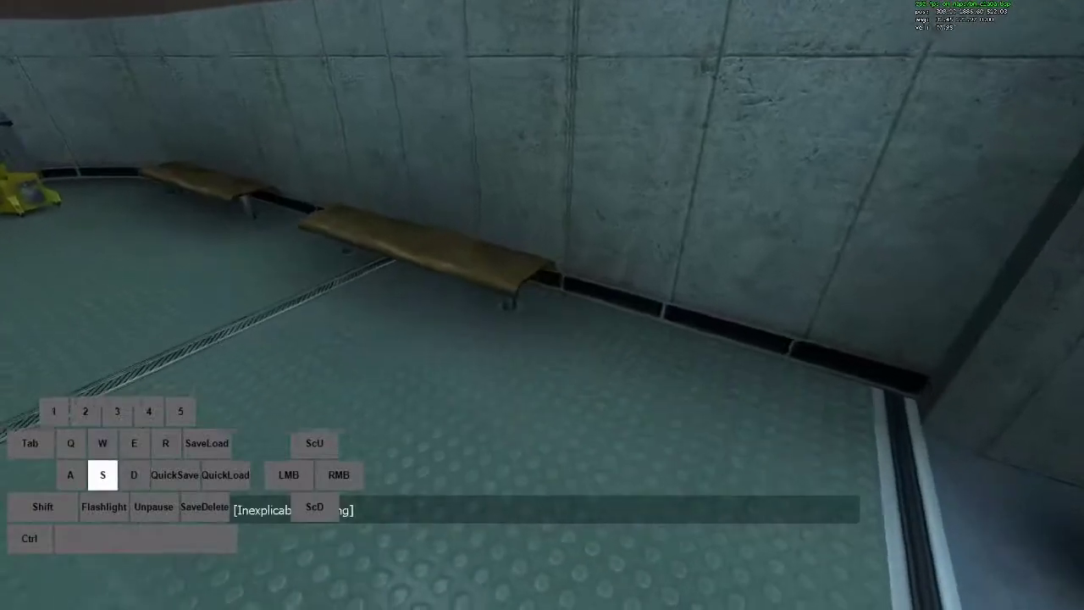
key(w)
key(d)
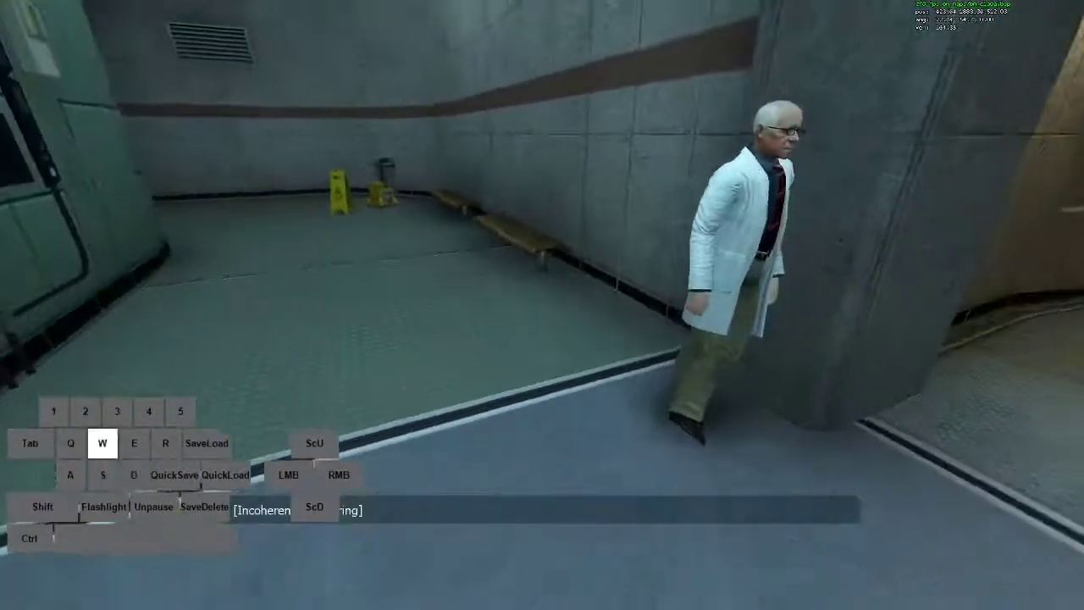
key(d)
key(w)
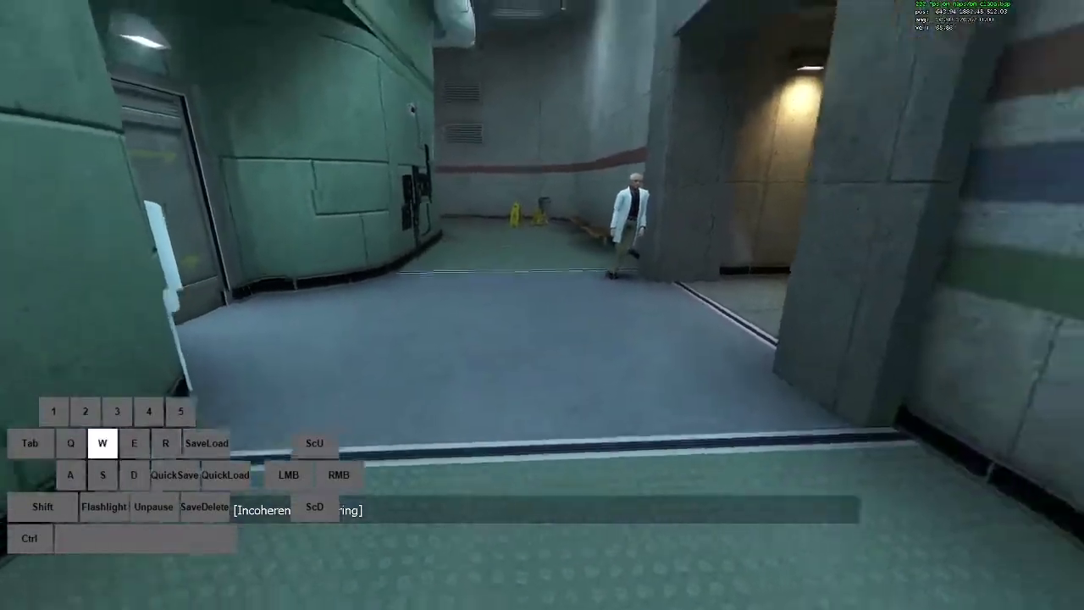
key(d)
key(w)
key(d)
key(ctrl)
scroll(542, 305, down, 4)
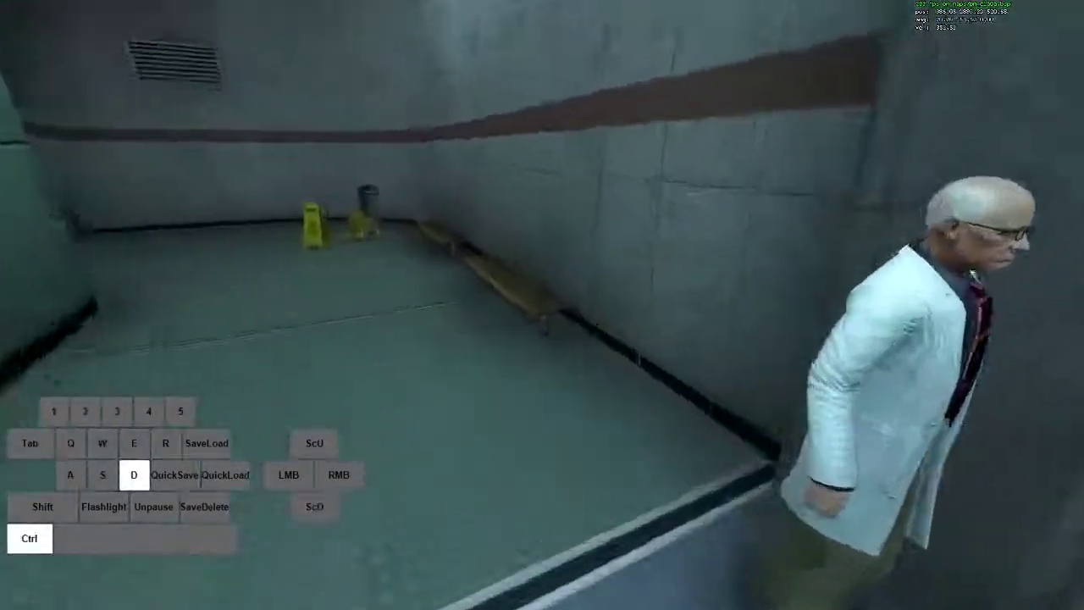
key(s)
key(w)
scroll(542, 305, down, 1)
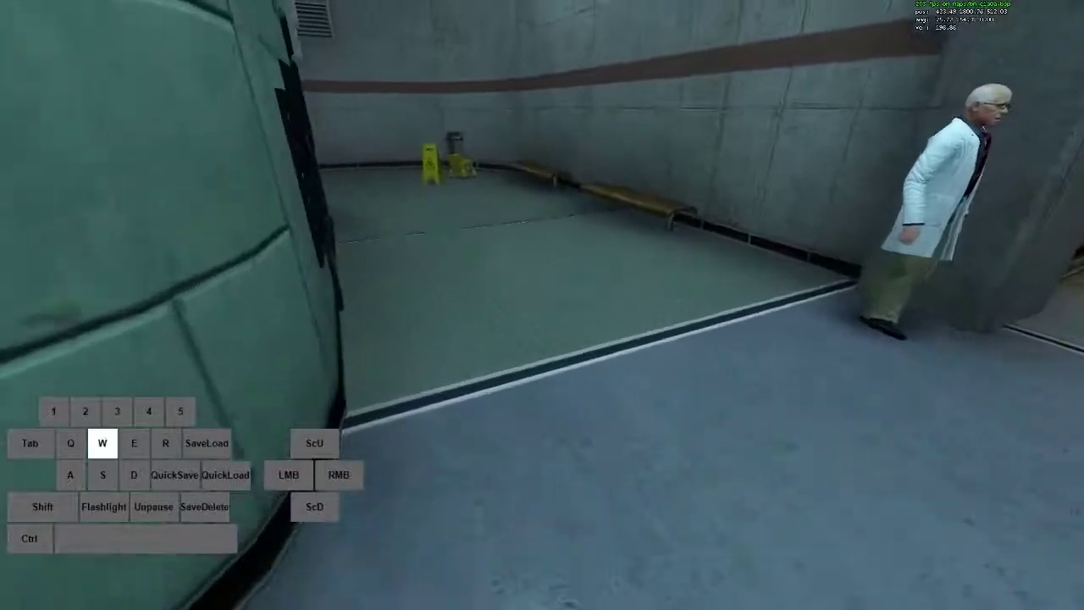
key(a)
scroll(542, 305, down, 4)
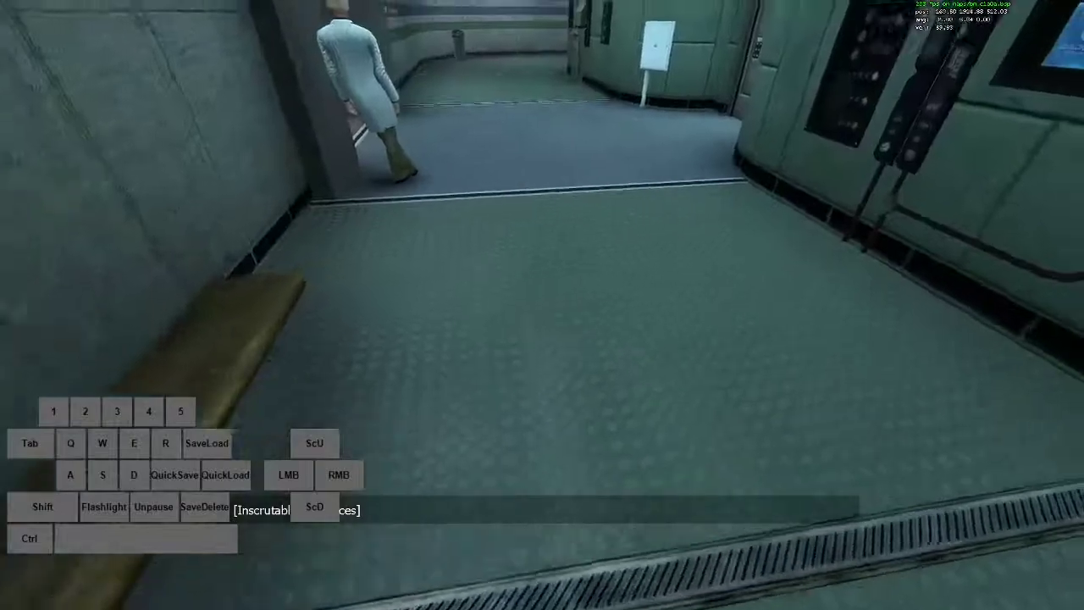
key(w)
key(s)
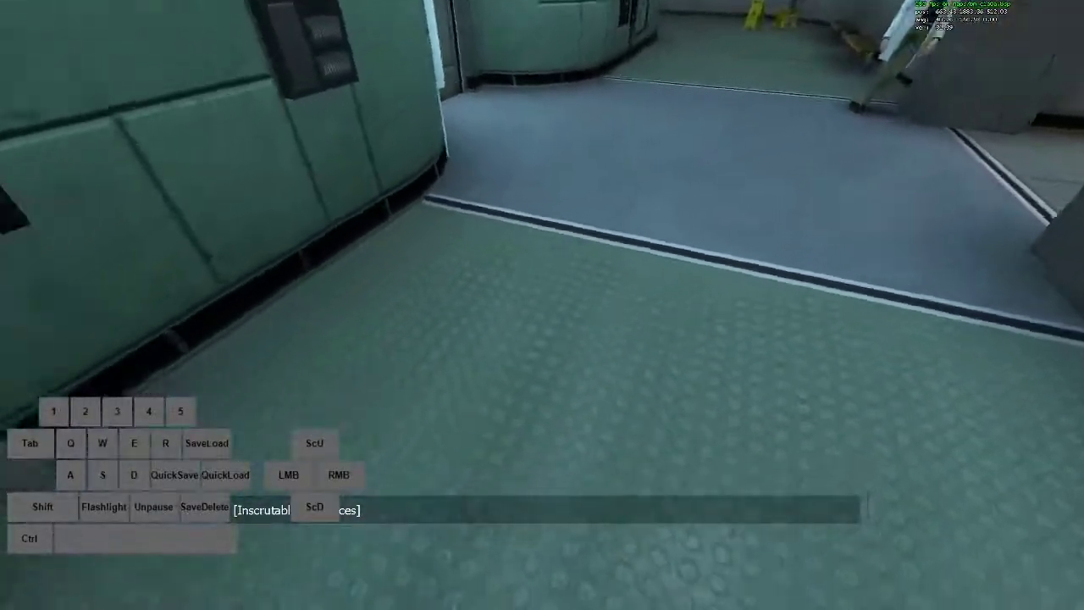
key(w)
key(d)
key(ctrl)
key(a)
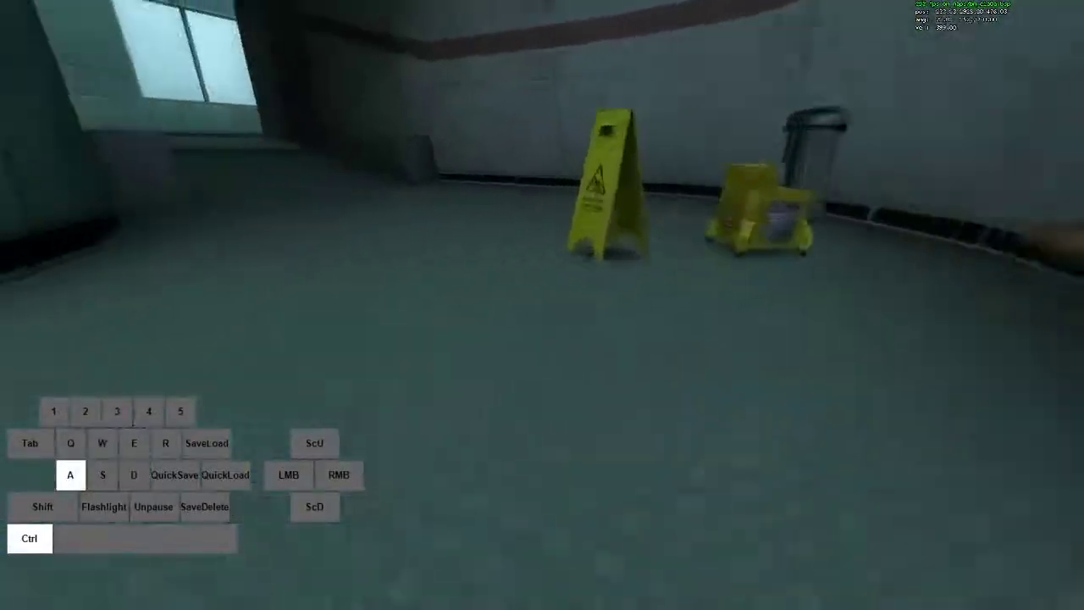
key(d)
key(w)
key(a)
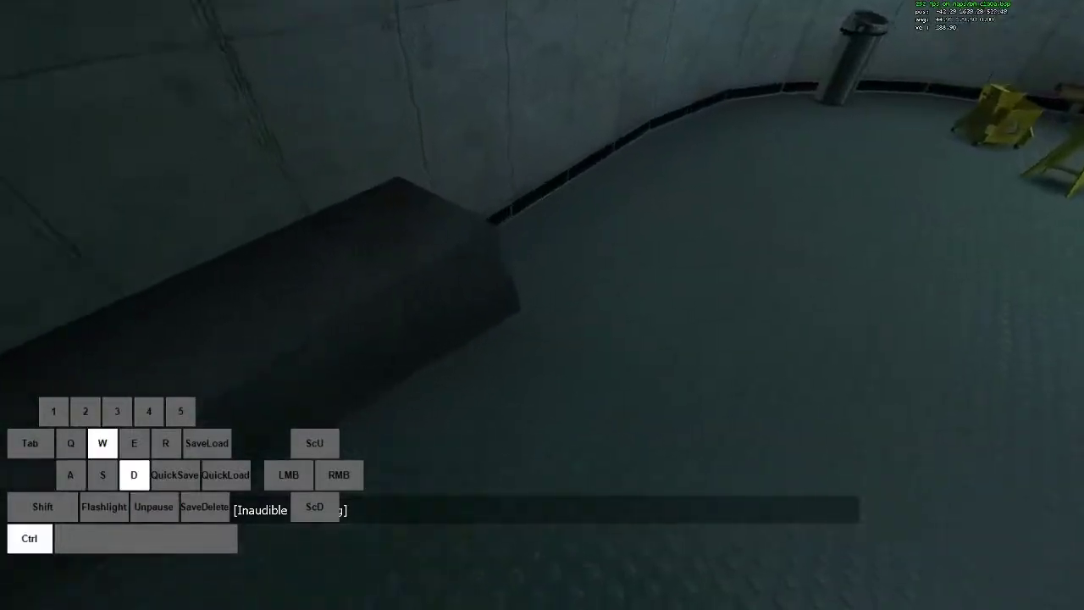
key(w)
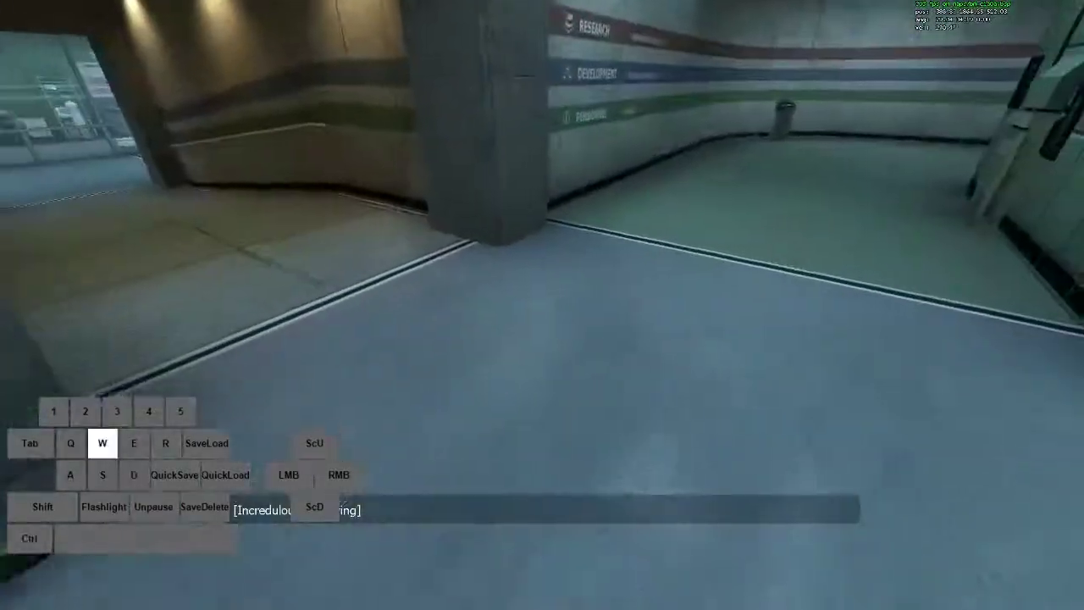
key(w)
key(a)
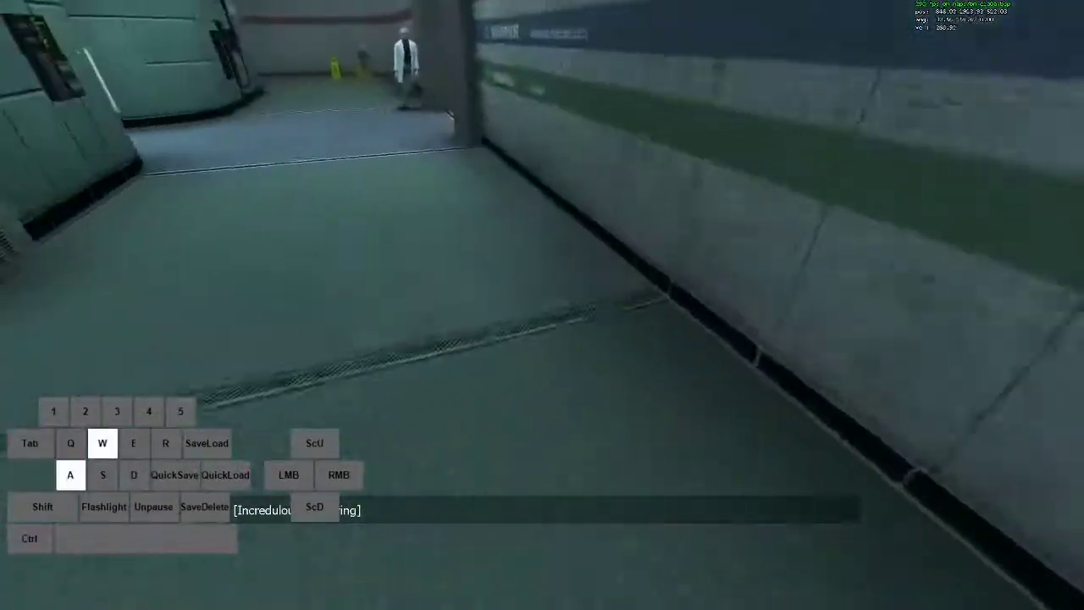
key(ctrl)
key(a)
key(d)
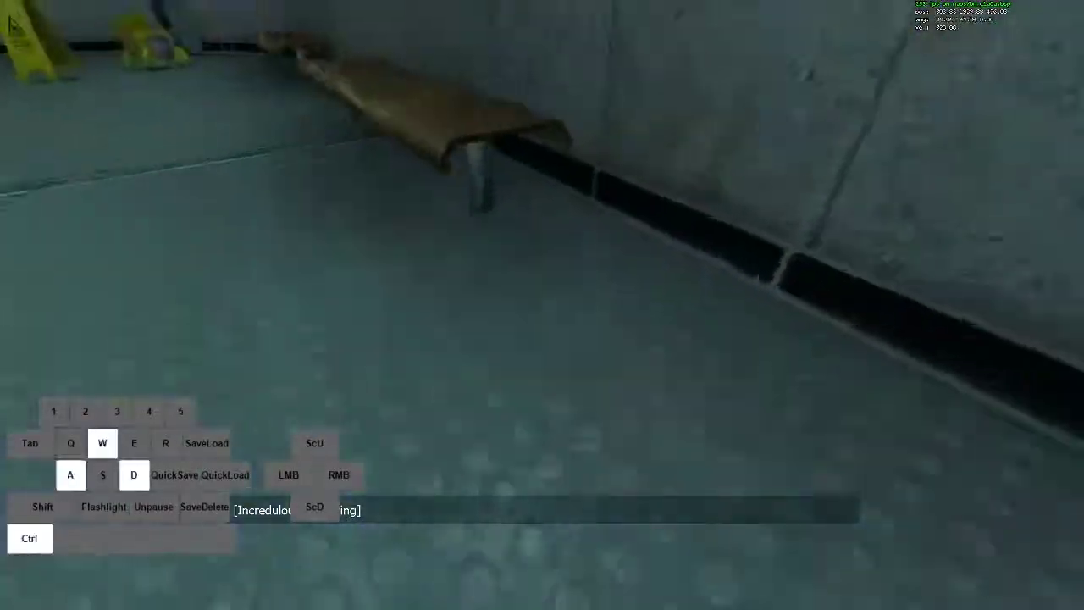
key(w)
key(a)
key(ctrl)
key(w)
key(a)
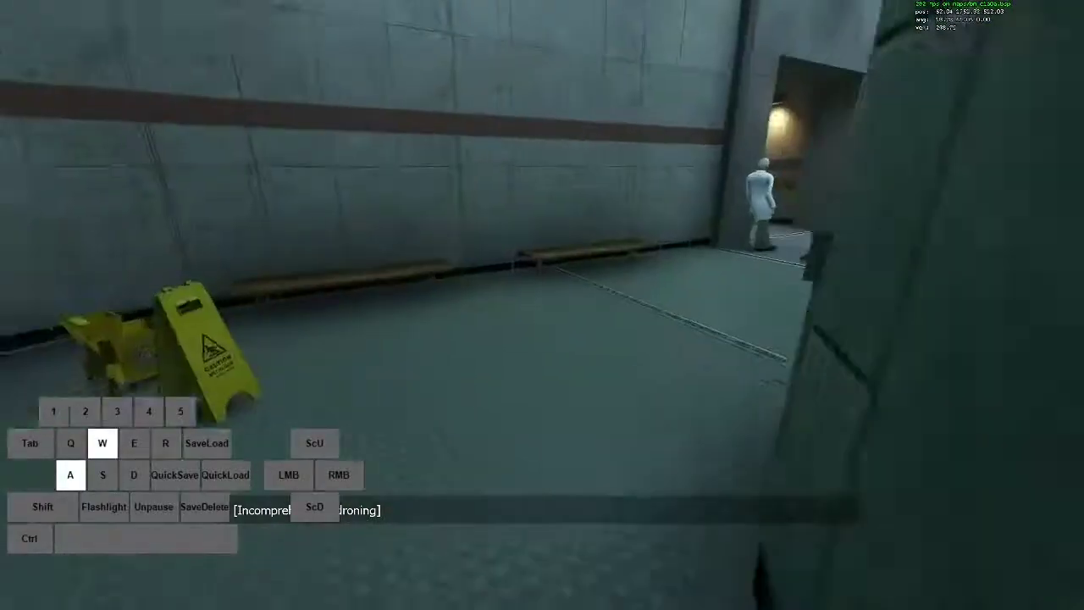
key(w)
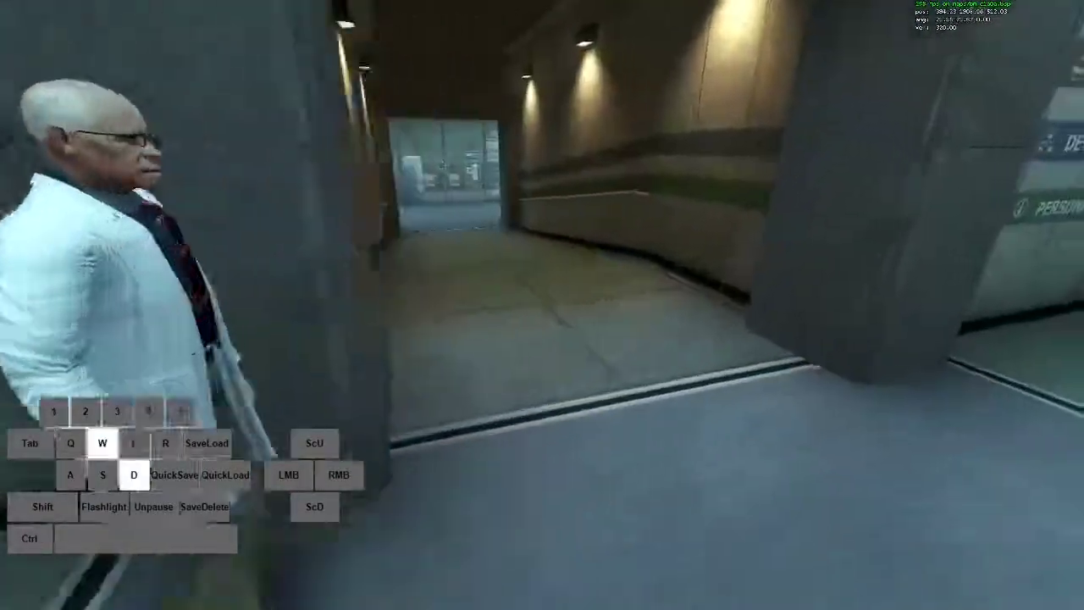
key(ctrl)
key(a)
key(a)
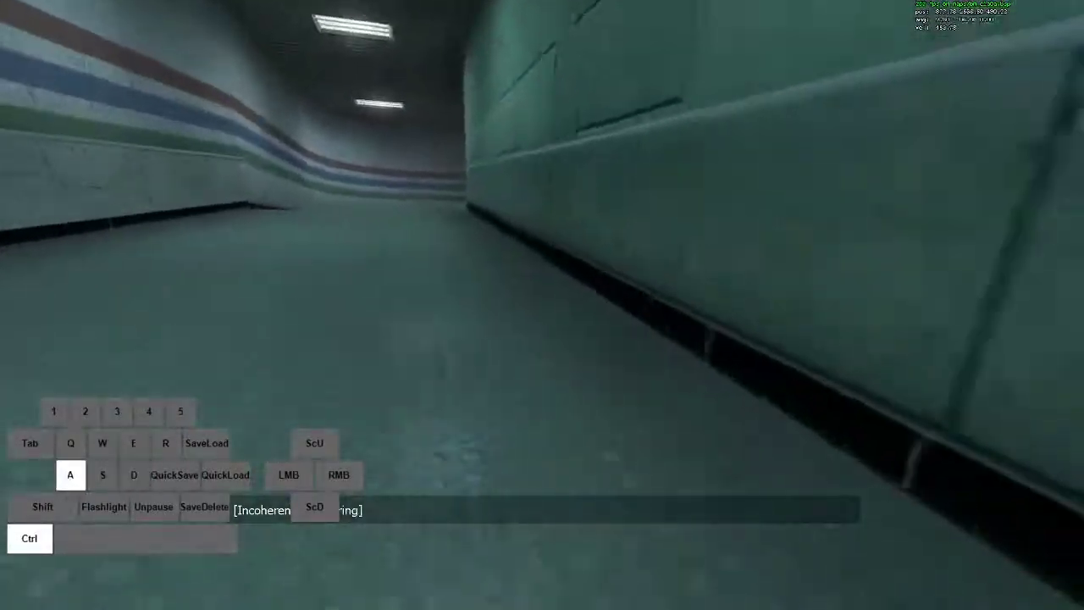
key(d)
key(w)
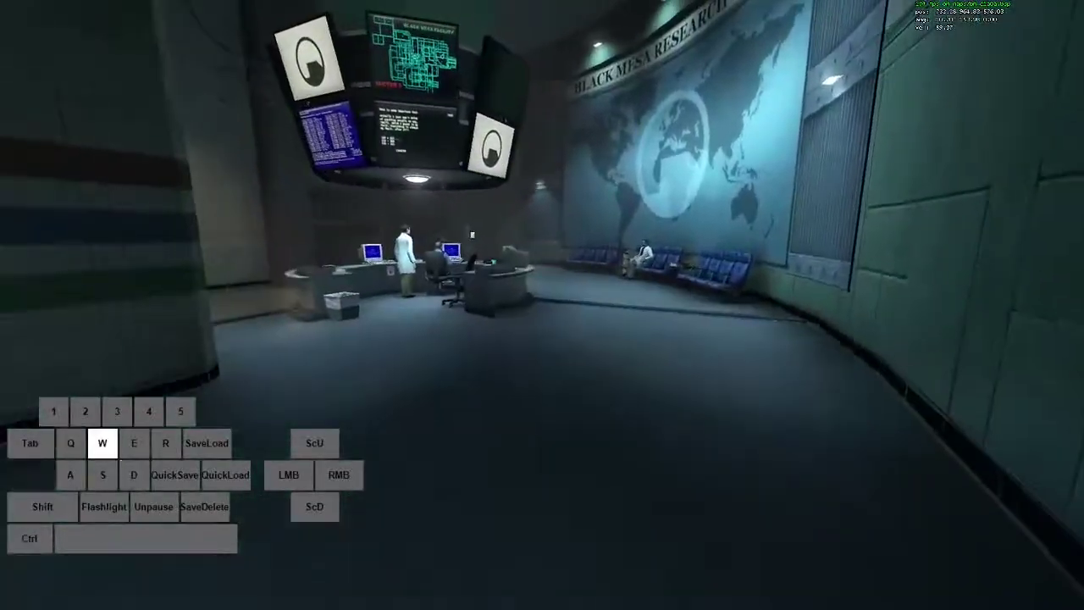
key(a)
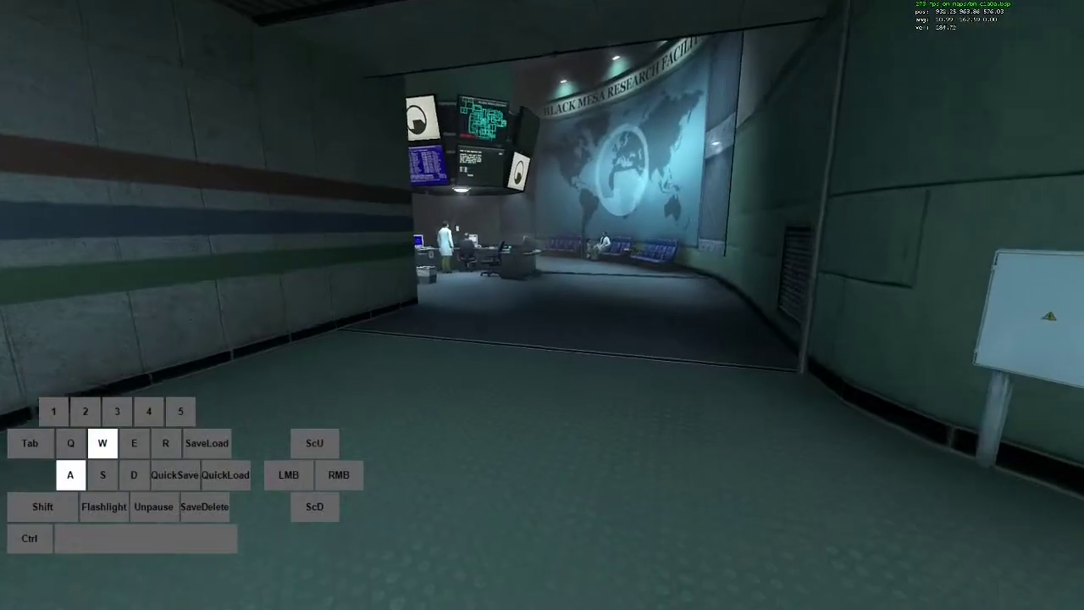
key(d)
key(a)
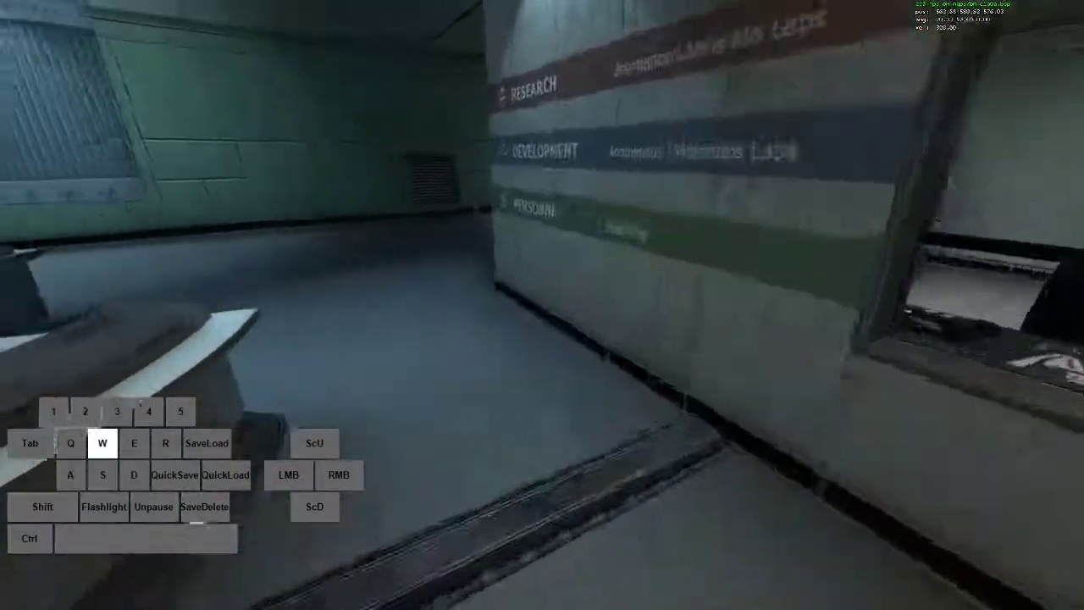
key(d)
key(w)
key(a)
key(ctrl)
key(d)
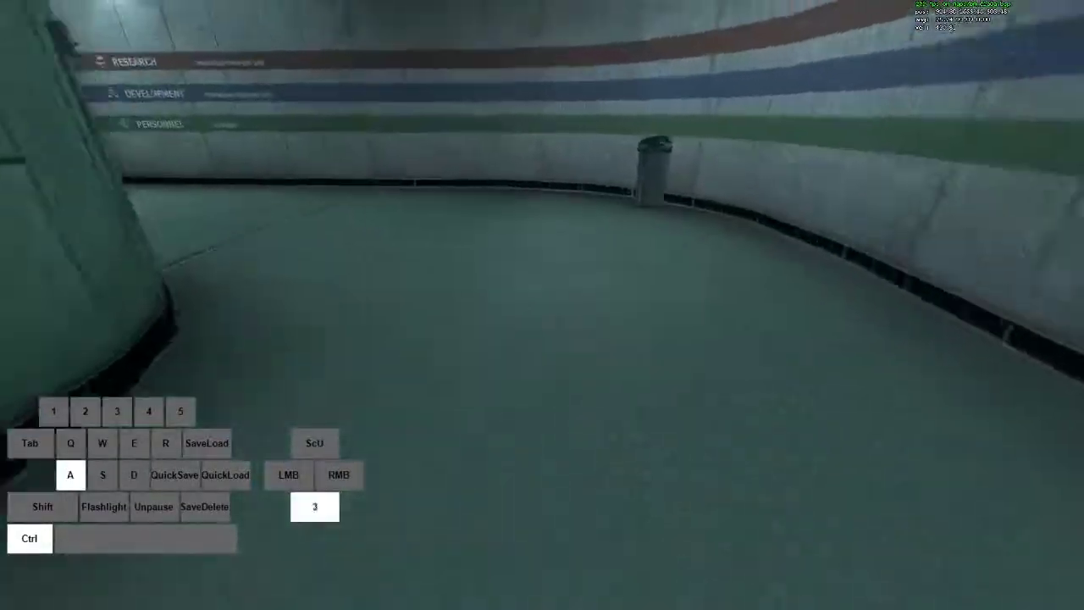
key(d)
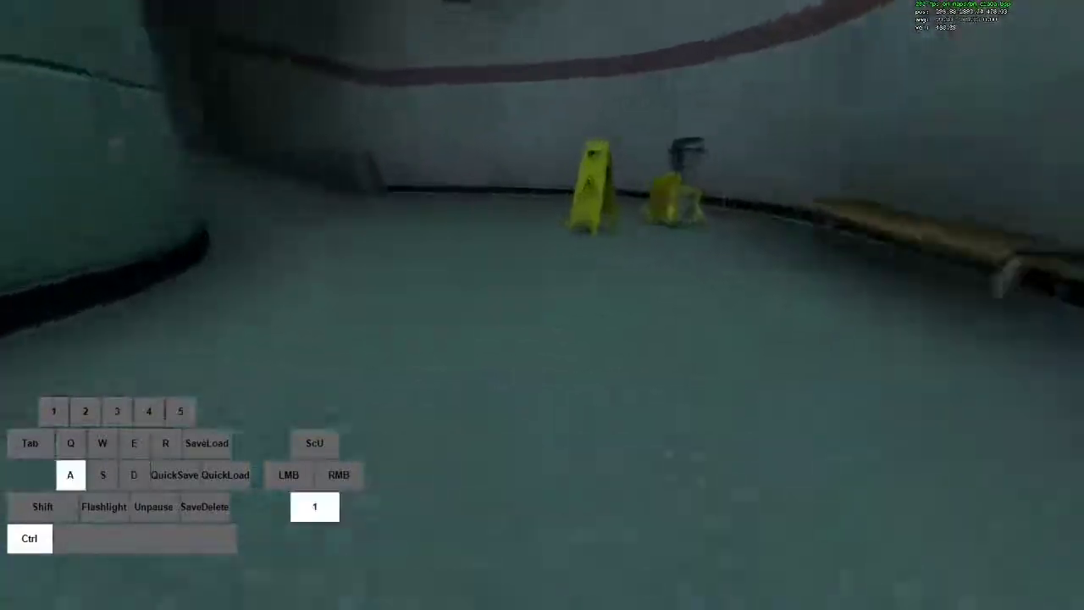
key(d)
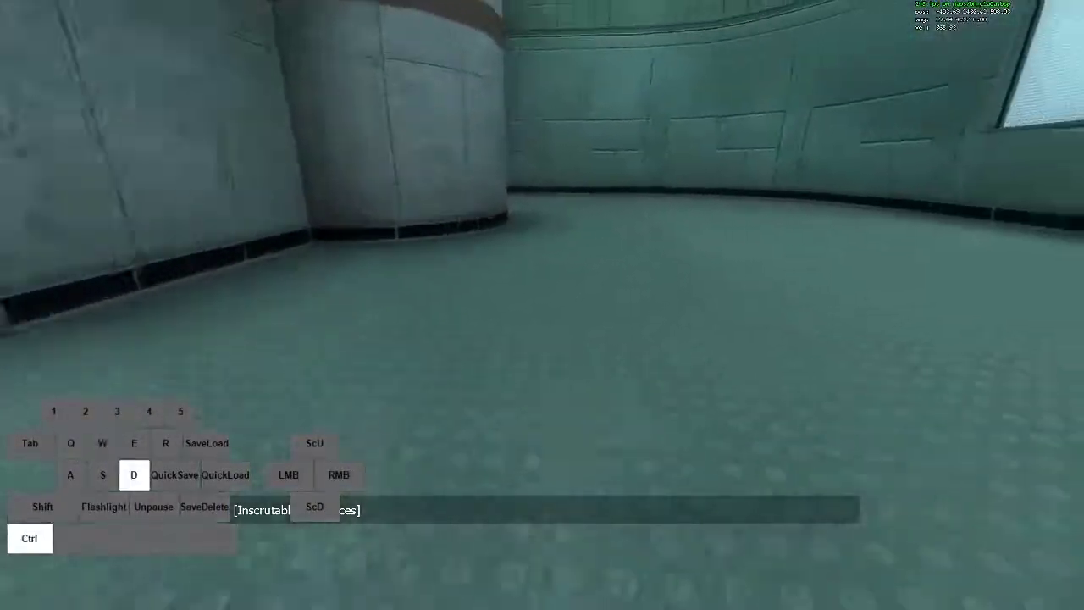
scroll(541, 305, down, 3)
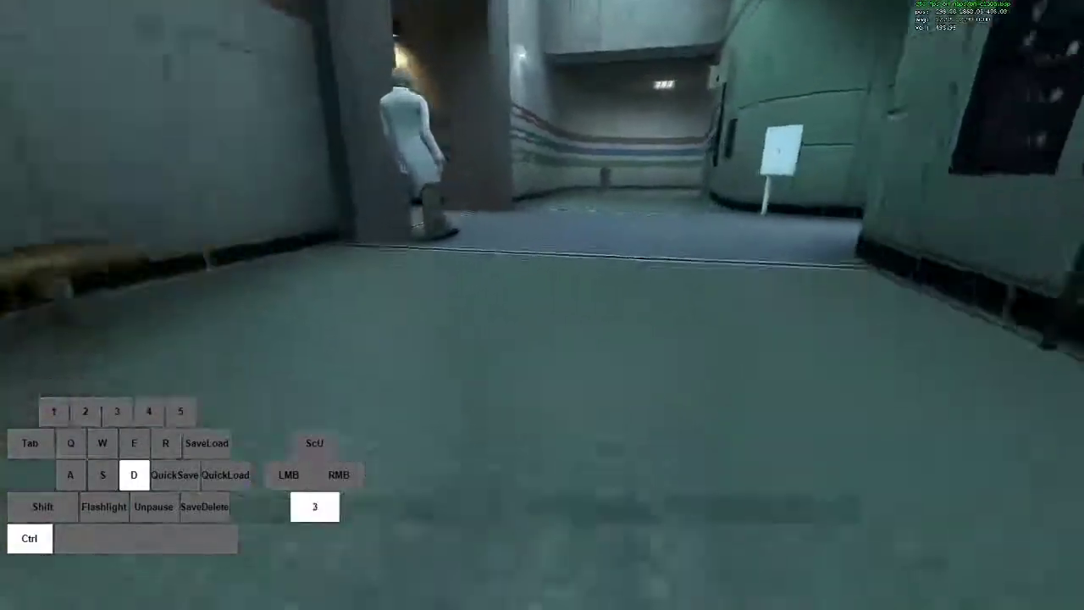
key(a)
key(d)
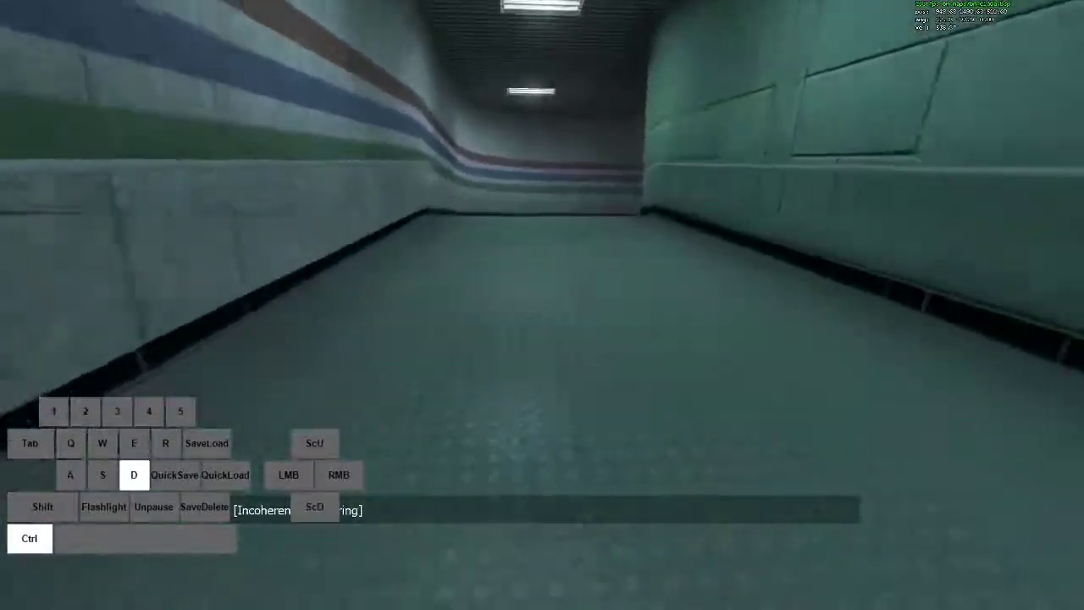
key(a)
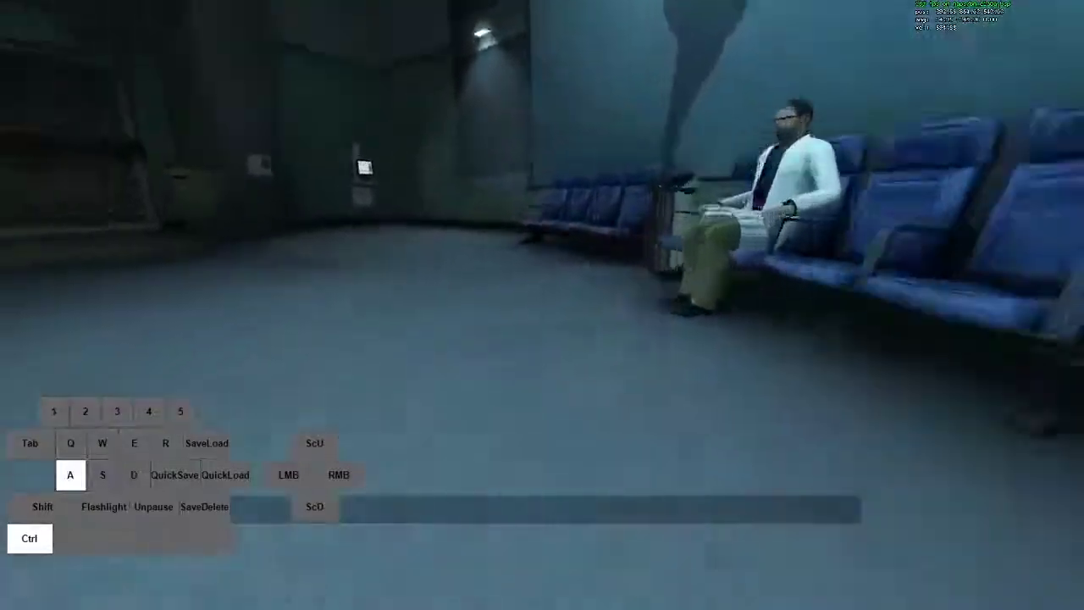
scroll(542, 305, down, 1)
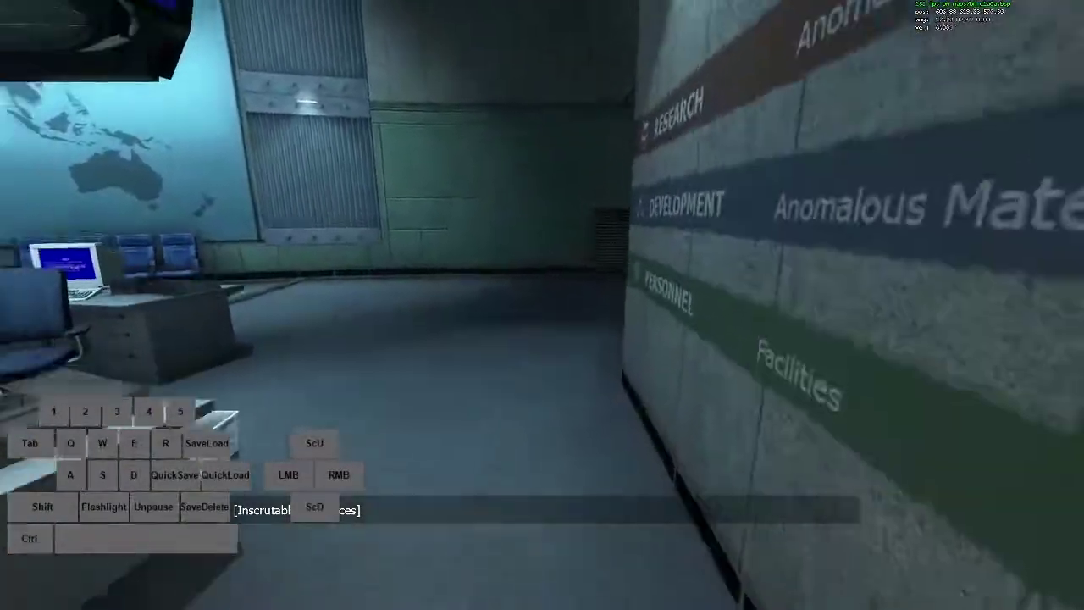
key(w)
key(d)
key(a)
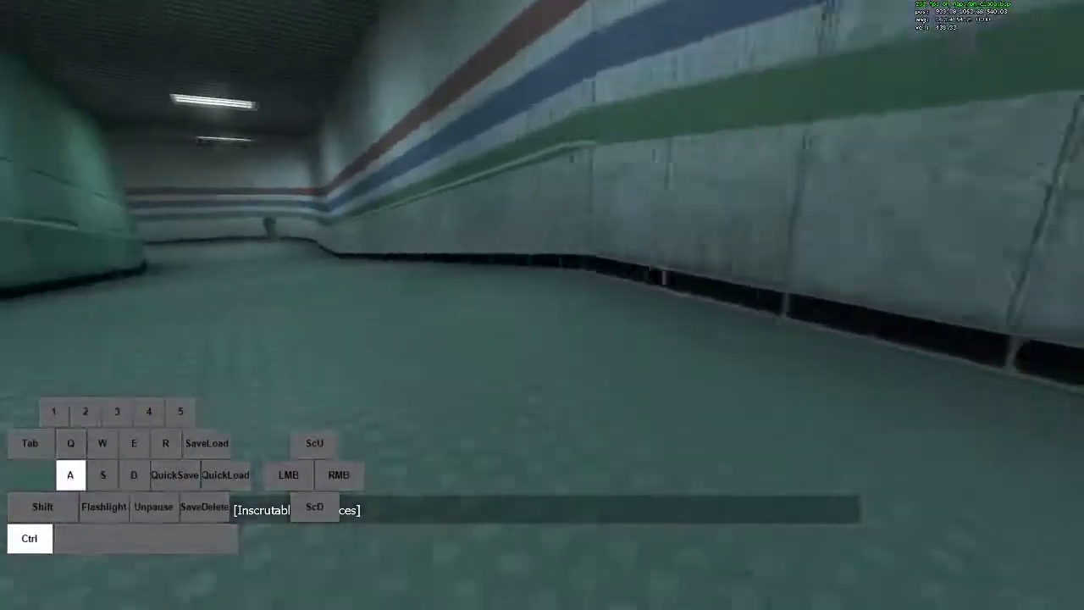
key(d)
key(a)
scroll(542, 305, down, 1)
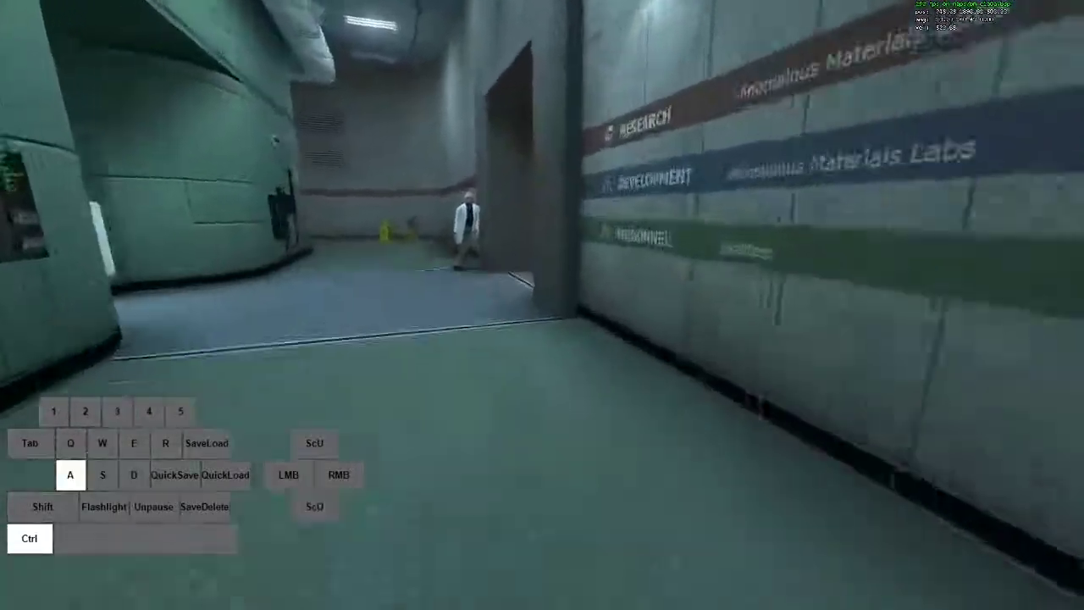
key(d)
scroll(542, 304, down, 1)
key(a)
key(d)
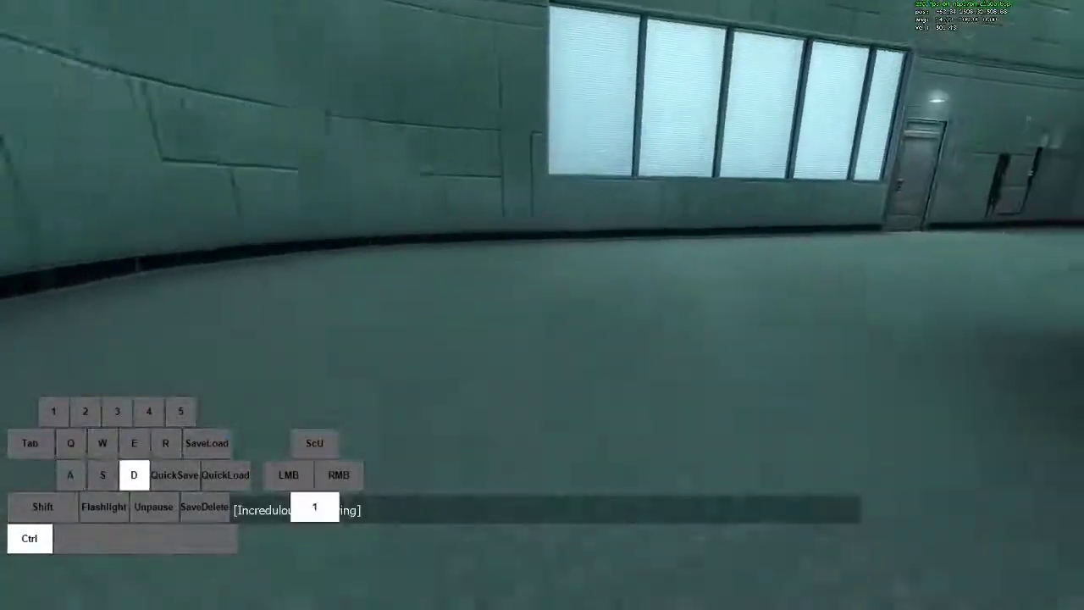
key(a)
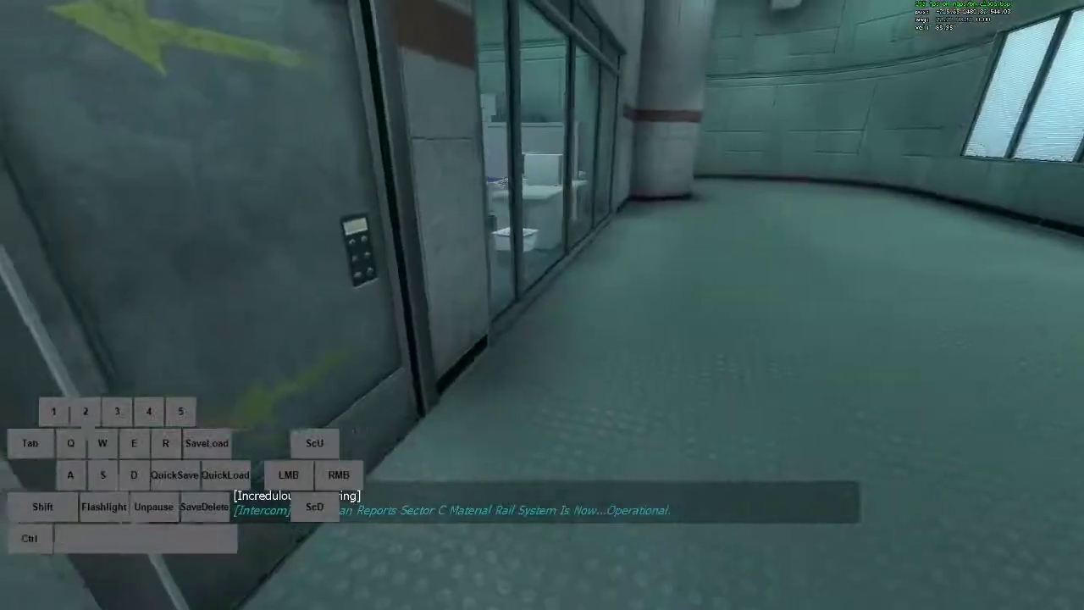
key(a)
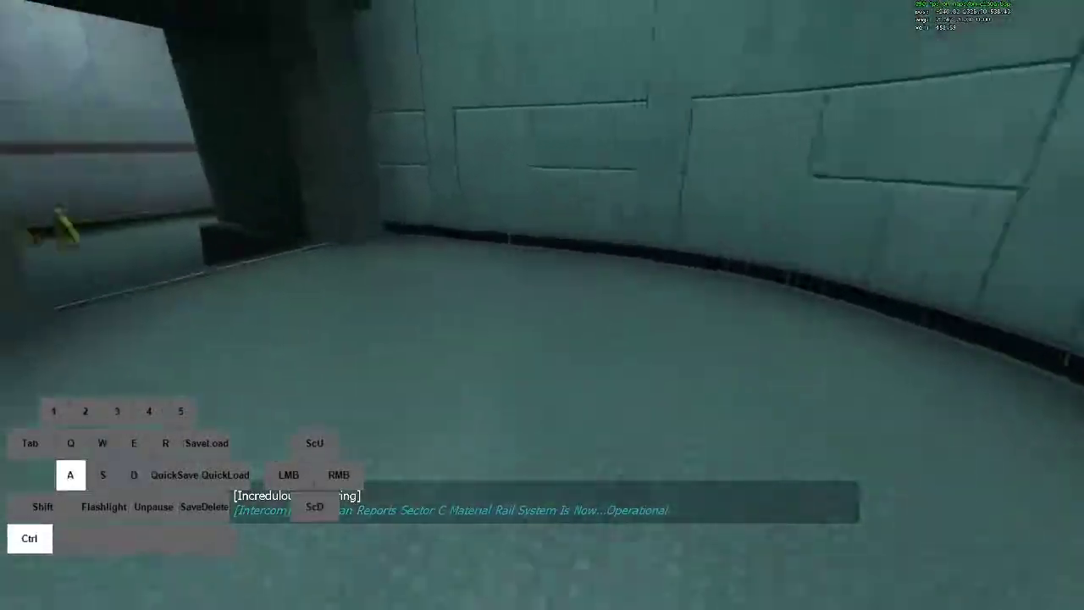
scroll(541, 305, down, 1)
key(d)
key(a)
scroll(542, 305, down, 4)
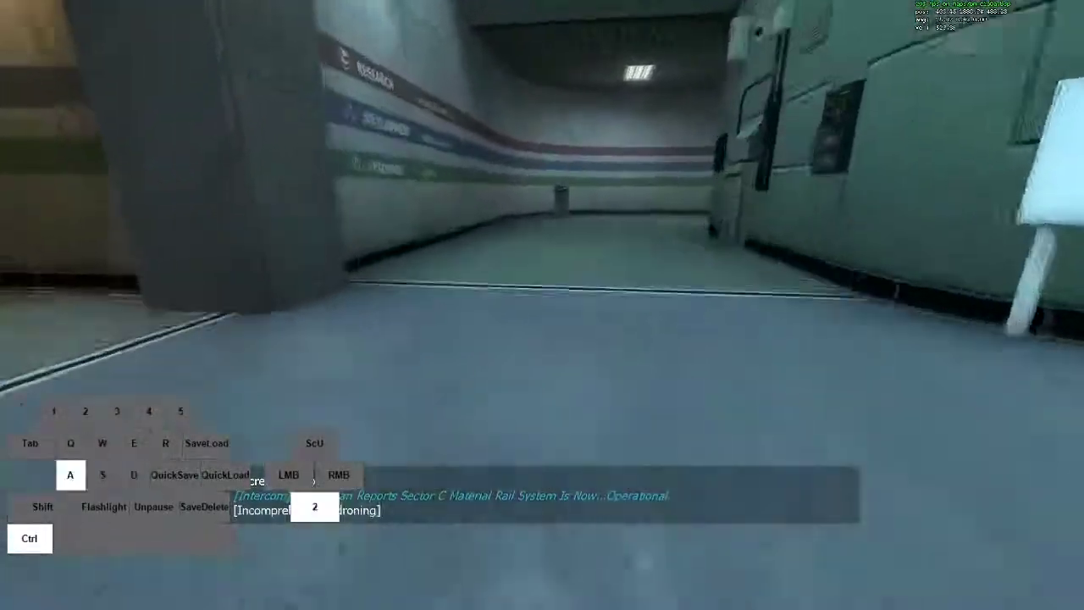
key(d)
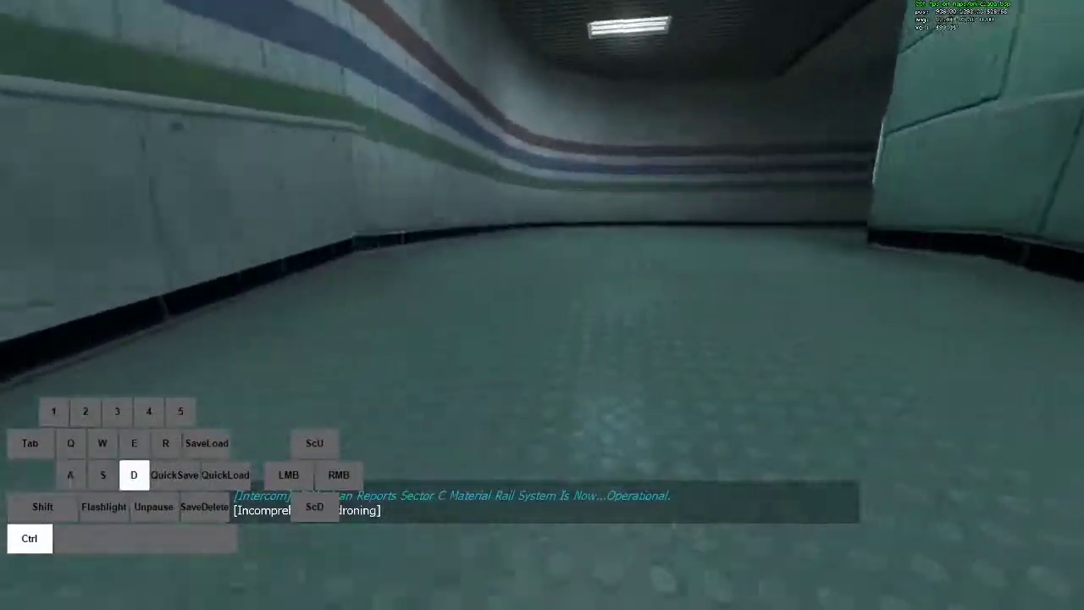
key(a)
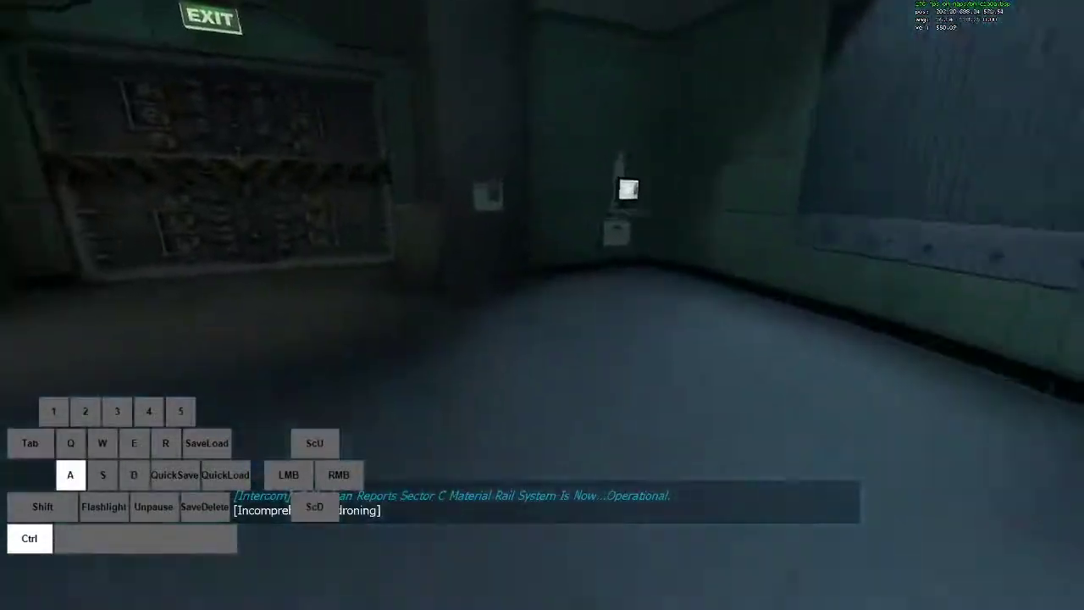
key(w)
key(d)
key(ctrl)
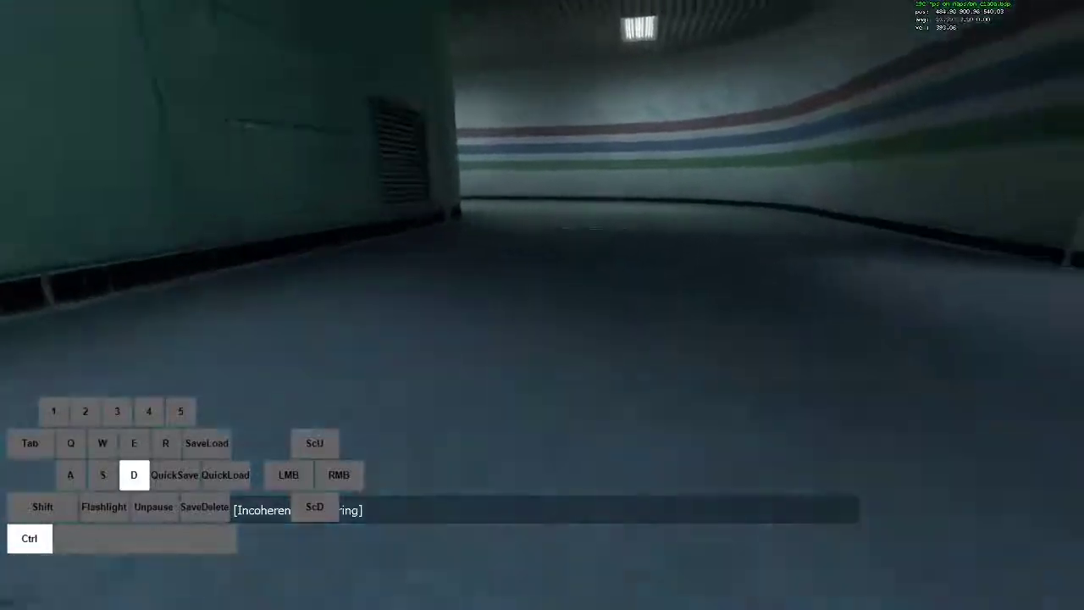
key(a)
scroll(541, 305, down, 1)
key(d)
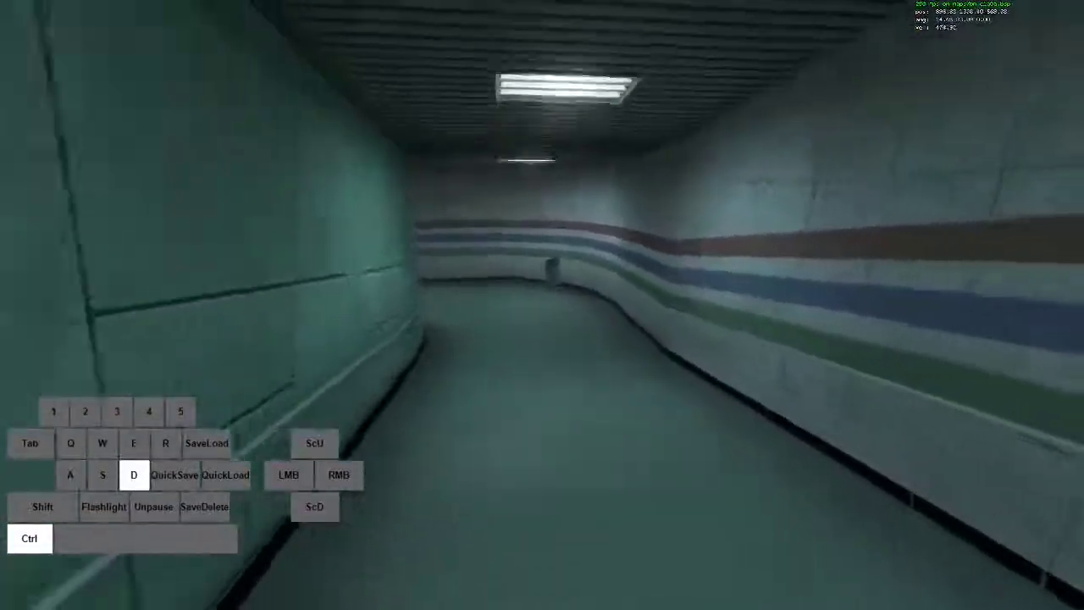
key(a)
scroll(542, 305, down, 2)
key(d)
key(a)
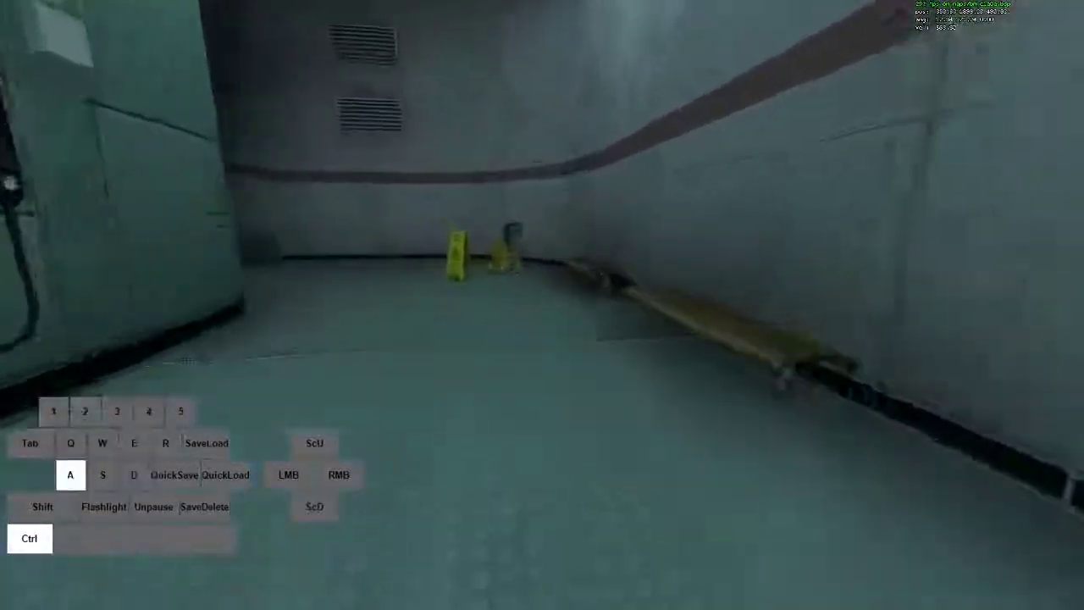
key(d)
scroll(541, 304, down, 4)
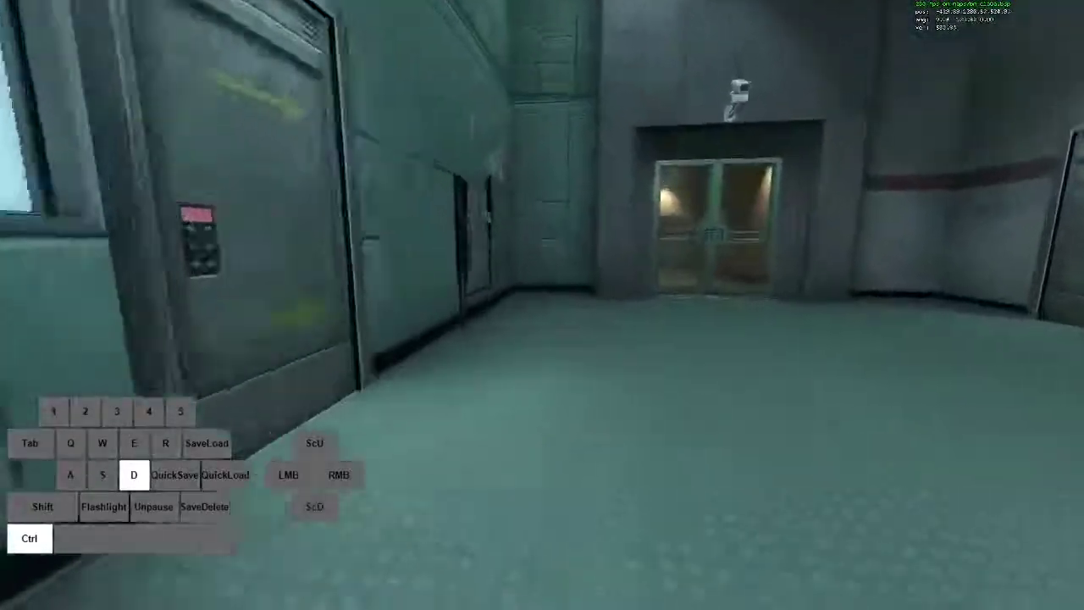
key(w)
key(w)
key(ctrl)
key(a)
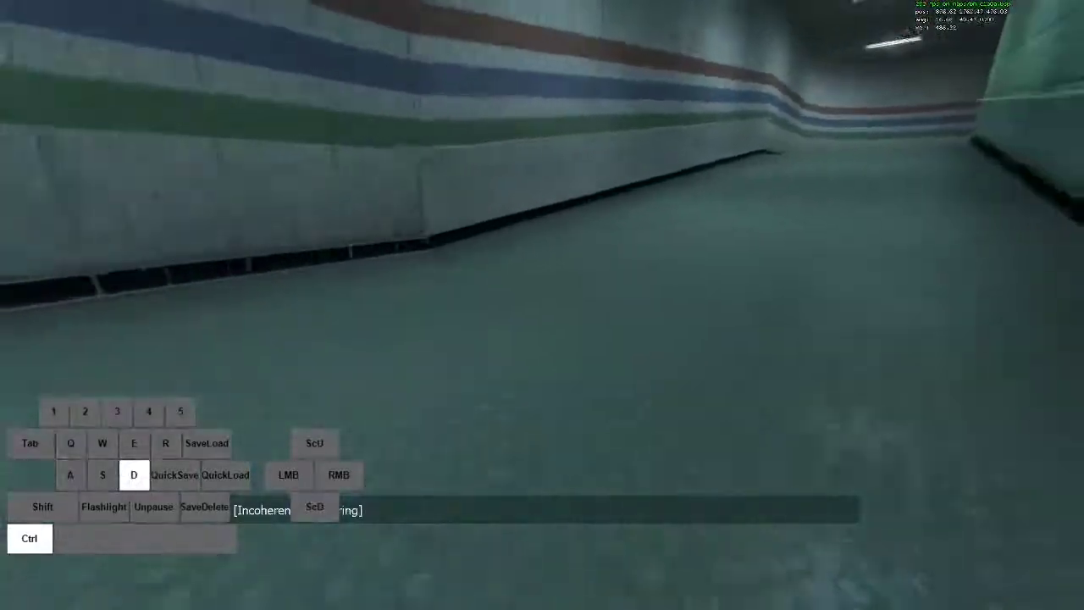
scroll(541, 305, down, 2)
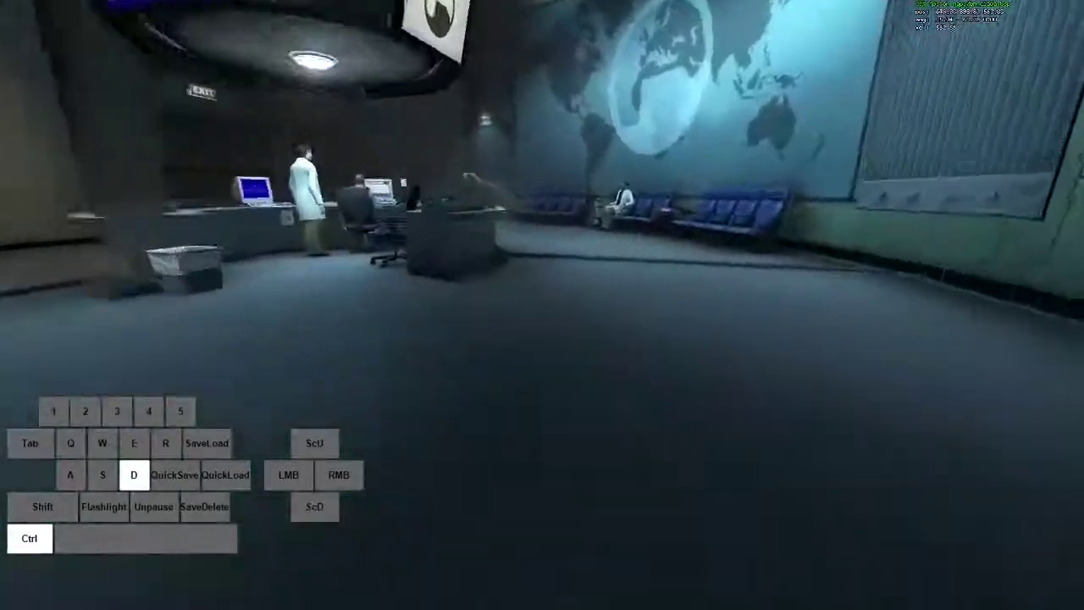